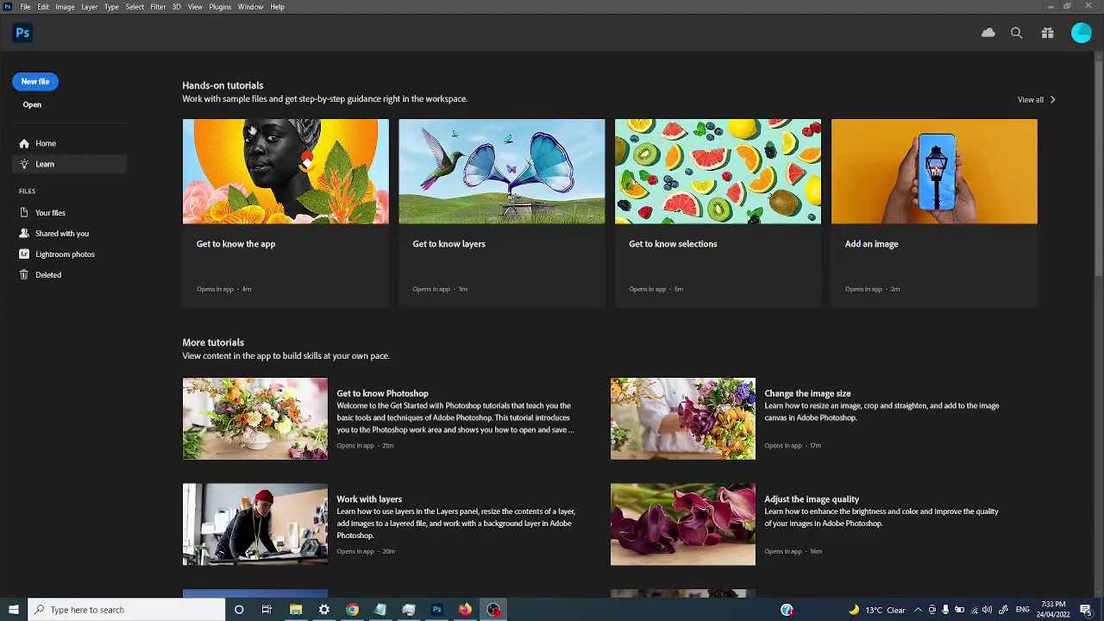
Create a new A4 document of 210 × 297 mm at 300 pixels/inch and fit it on screen
click(40, 82)
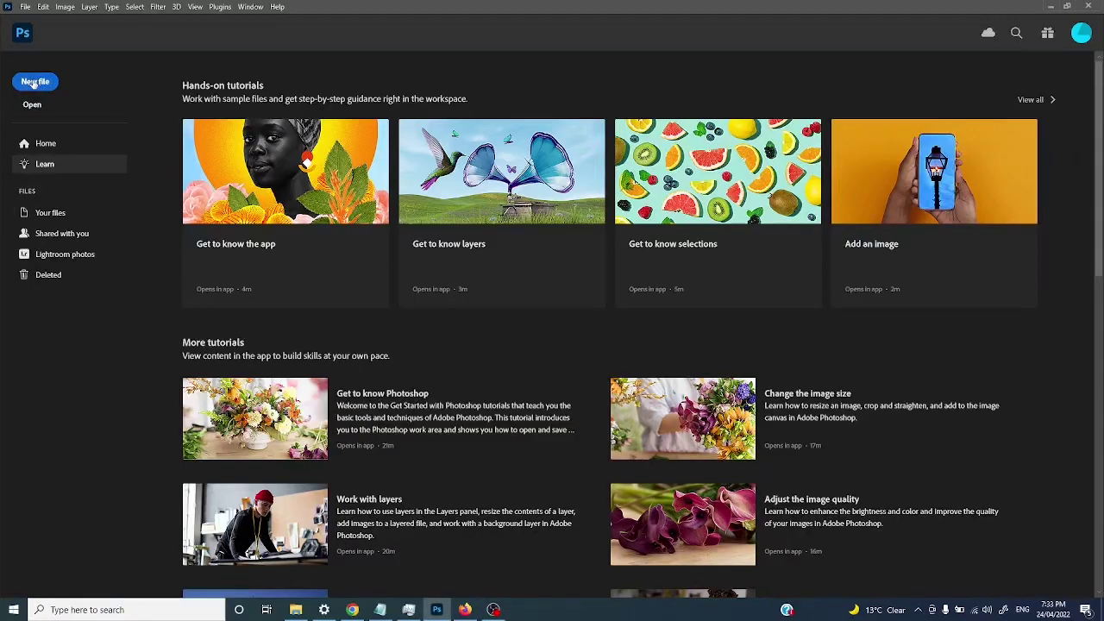
click(33, 81)
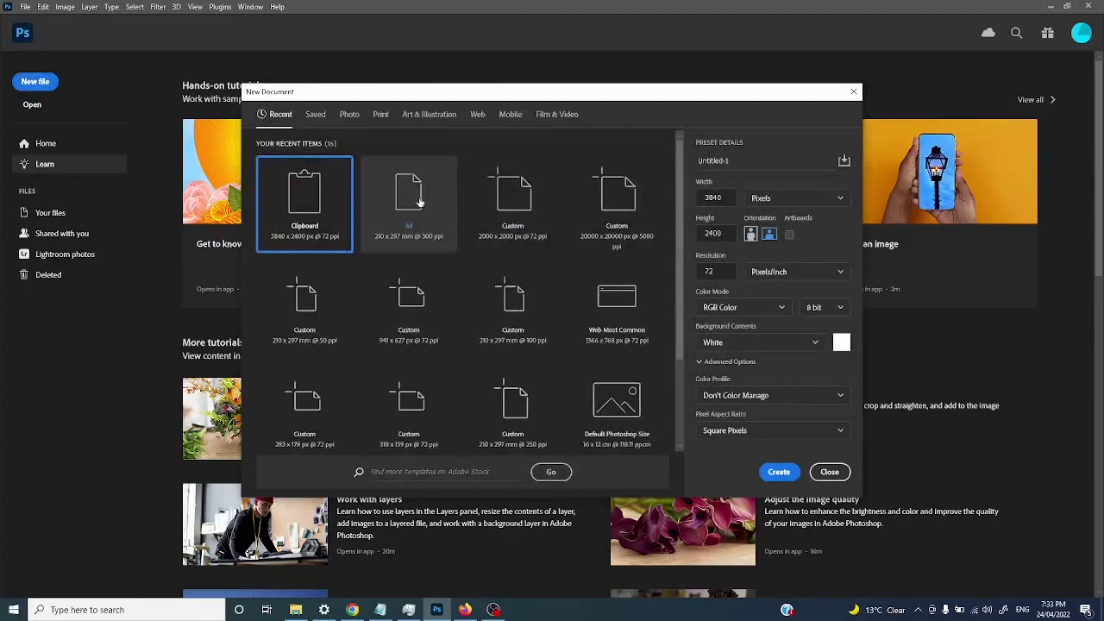
click(420, 202)
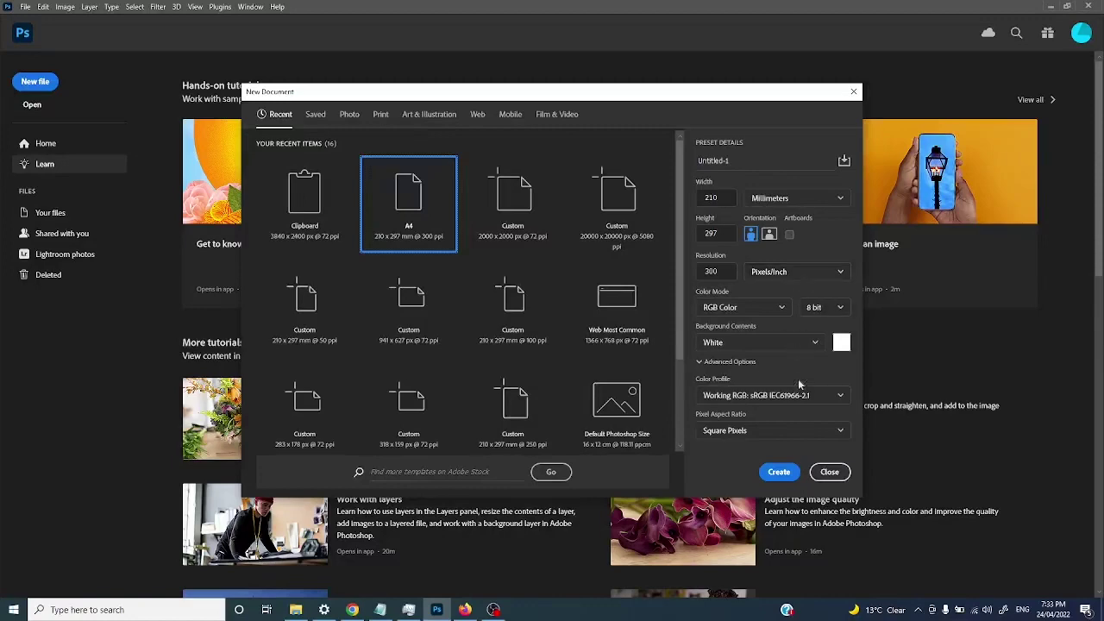
click(779, 473)
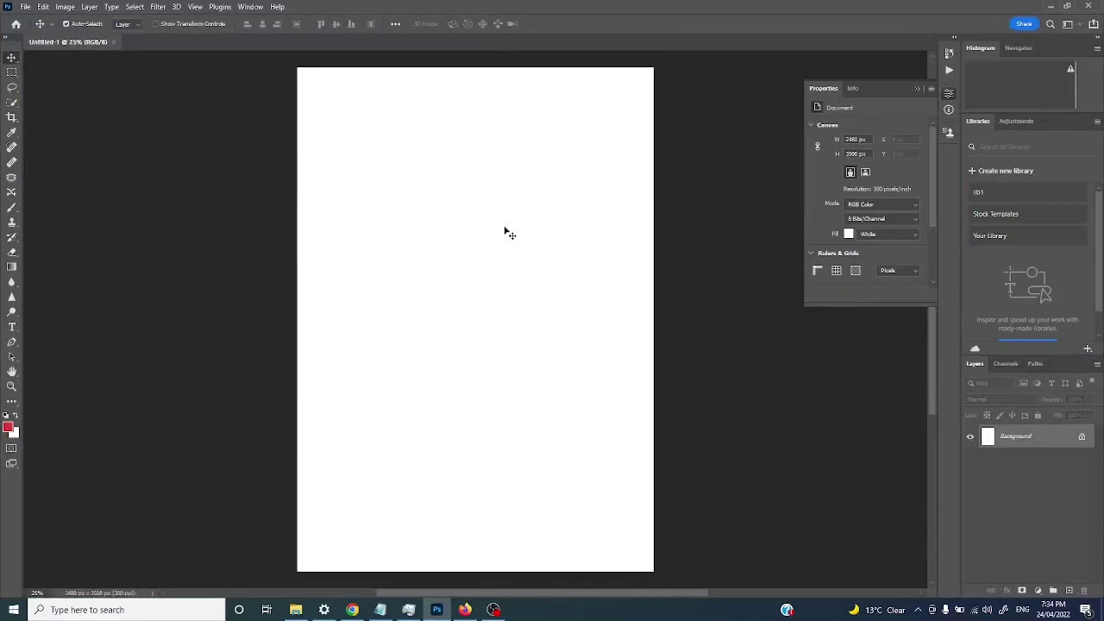
key(ctrl+0)
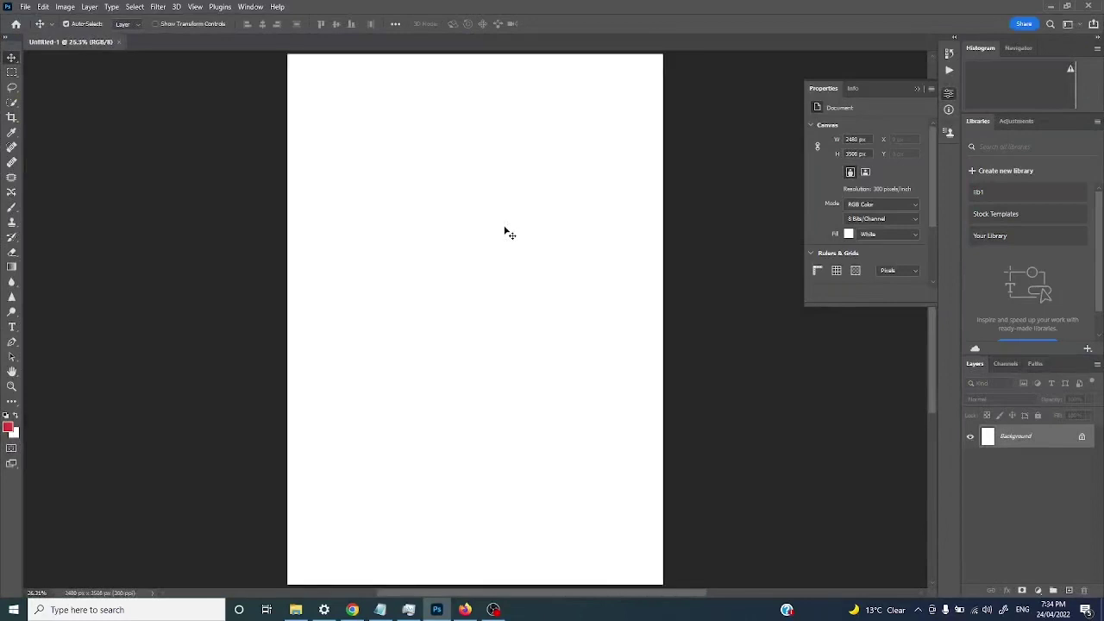
Switch to Chrome and run a fresh Google Images search for "face" without any size filter
key(alt+Tab)
key(alt+Tab)
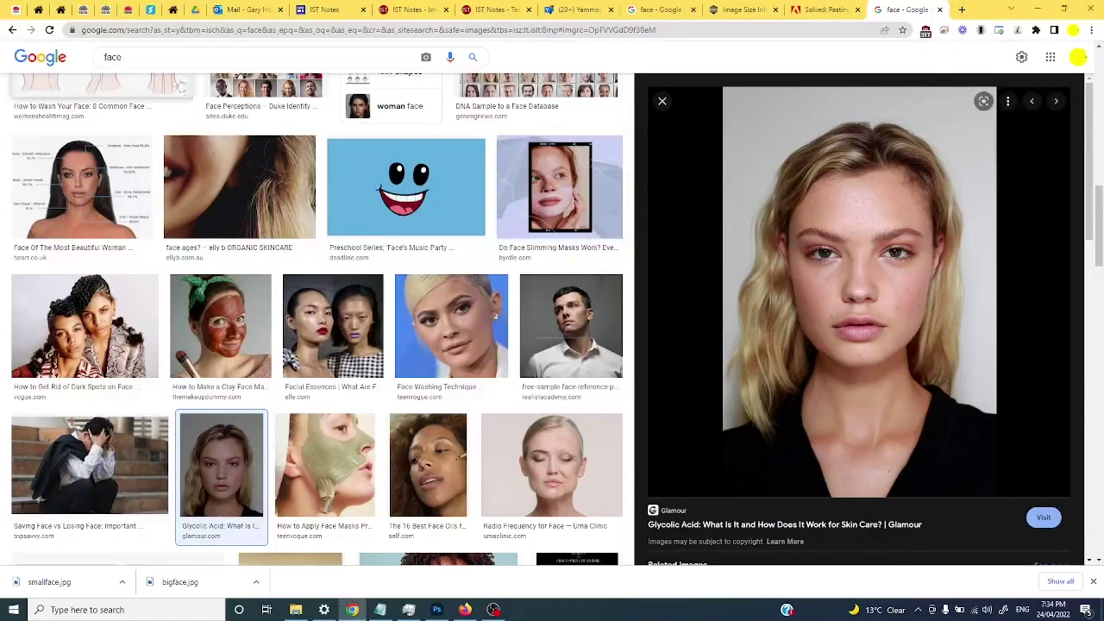
scroll(268, 224, down, 5)
scroll(267, 224, up, 4)
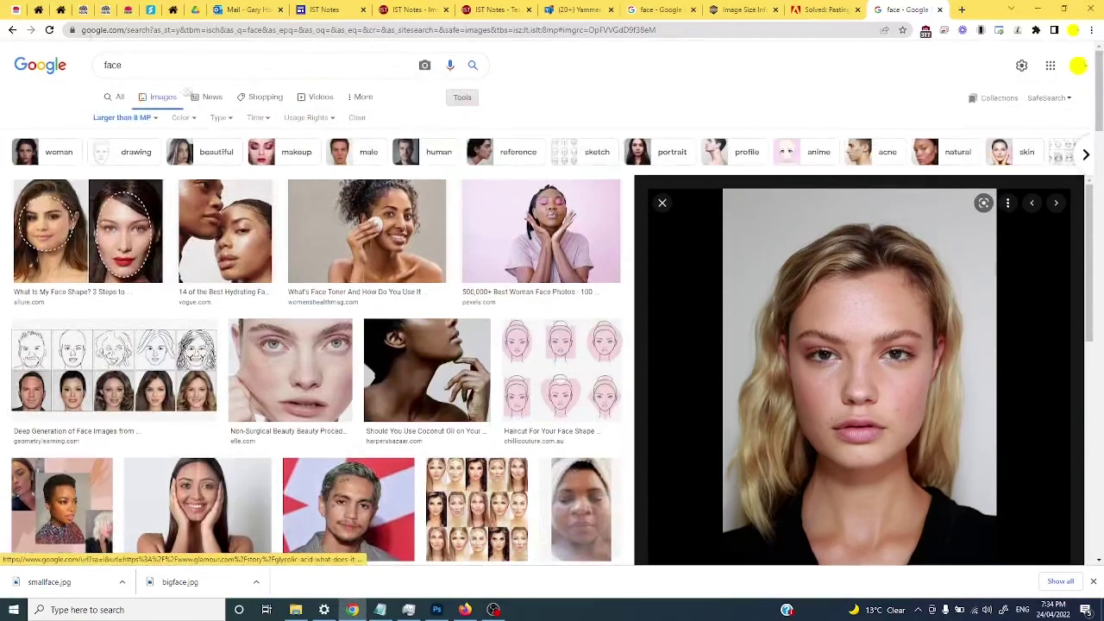
click(160, 31)
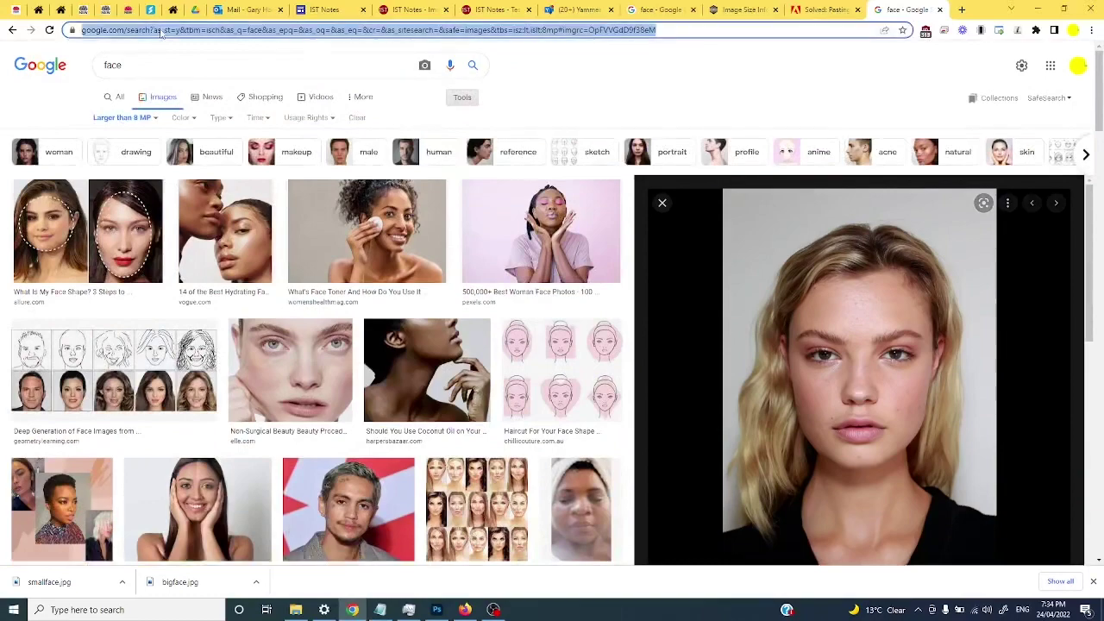
text(face)
key(Return)
click(161, 31)
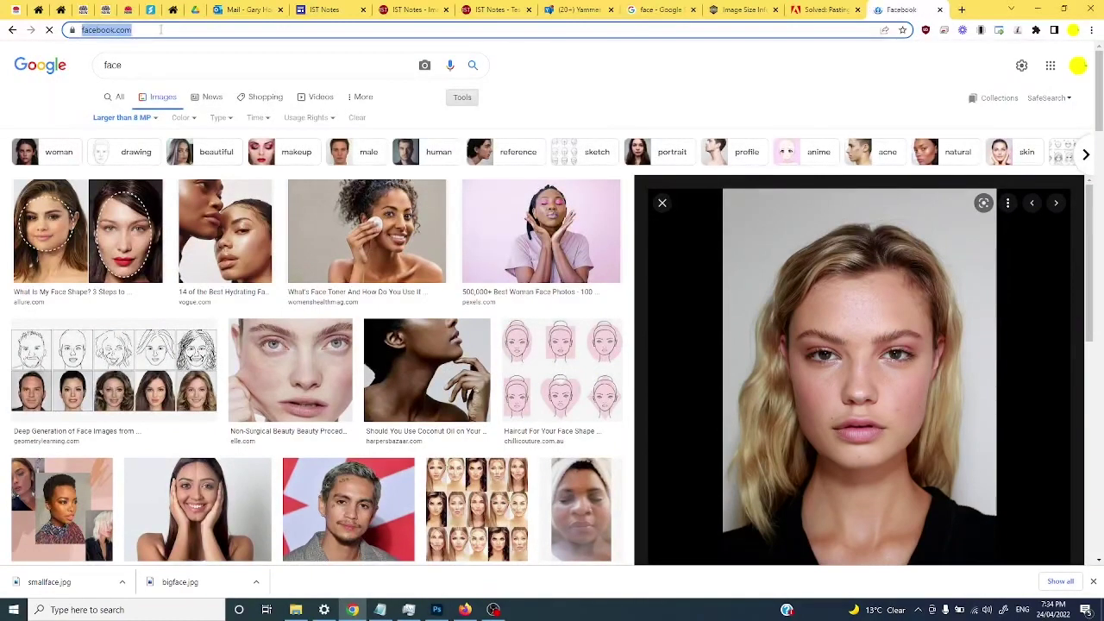
text(face)
key(Return)
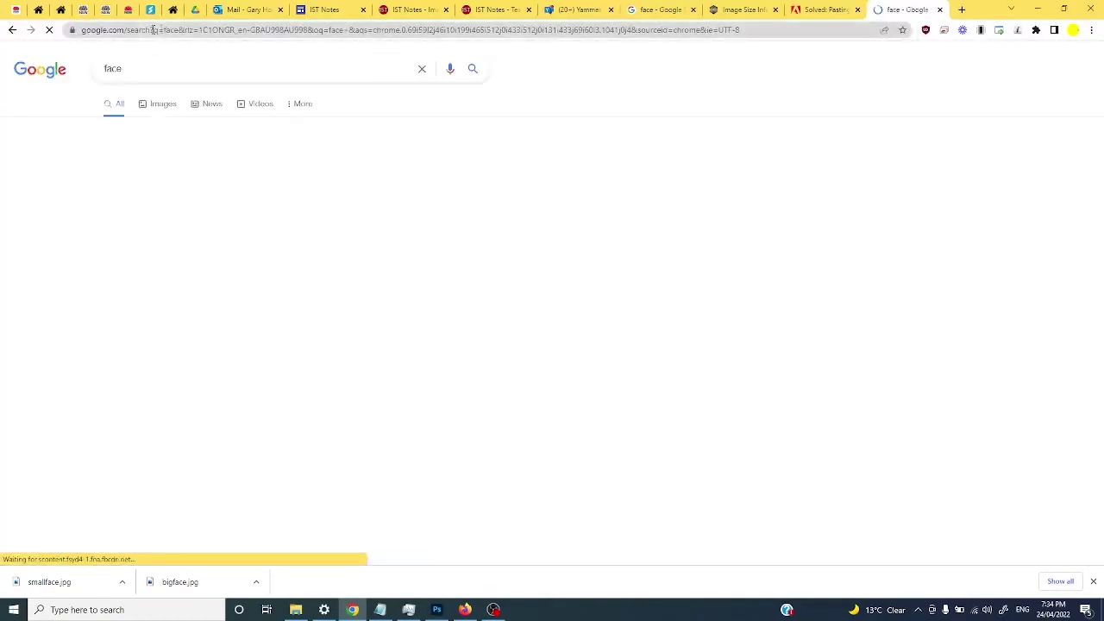
click(164, 109)
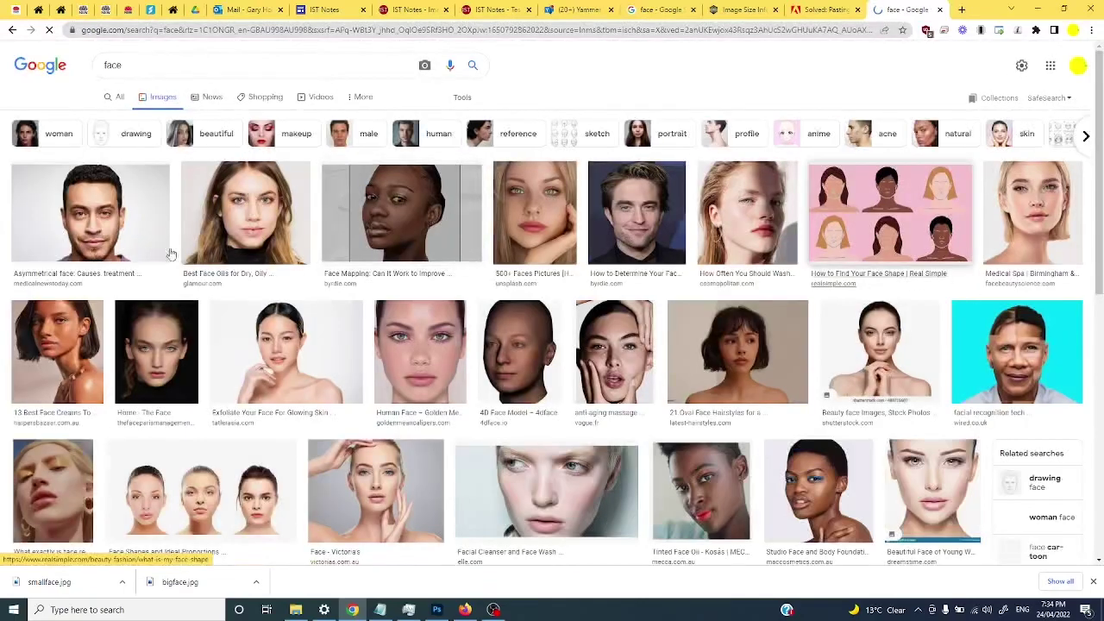
Open the Medical News Today "Asymmetrical face" image preview and copy the image
click(92, 235)
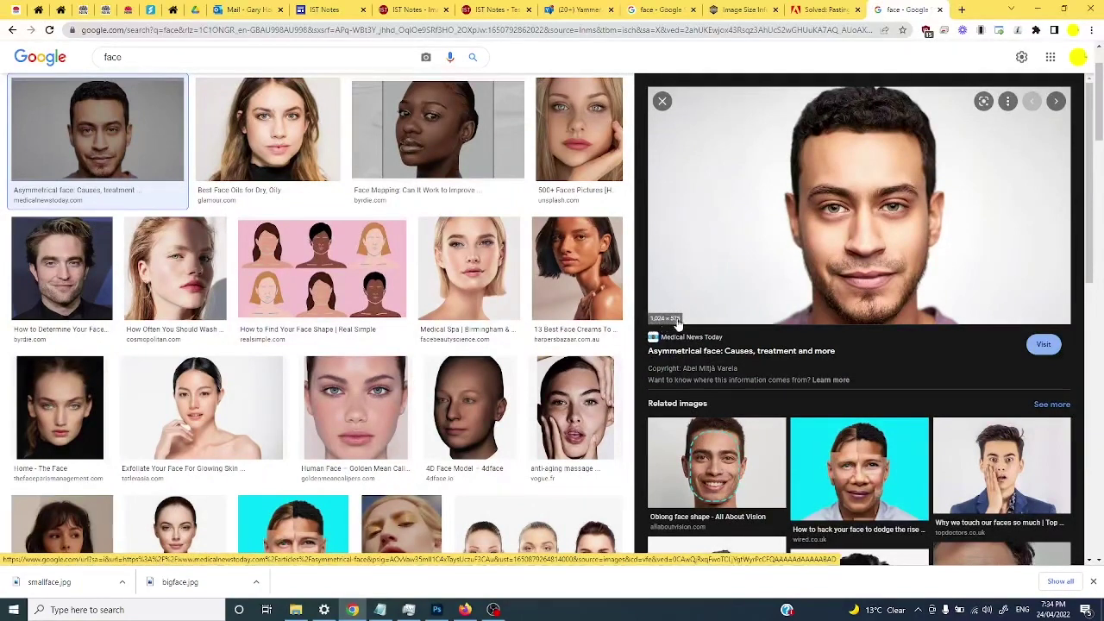
right_click(751, 244)
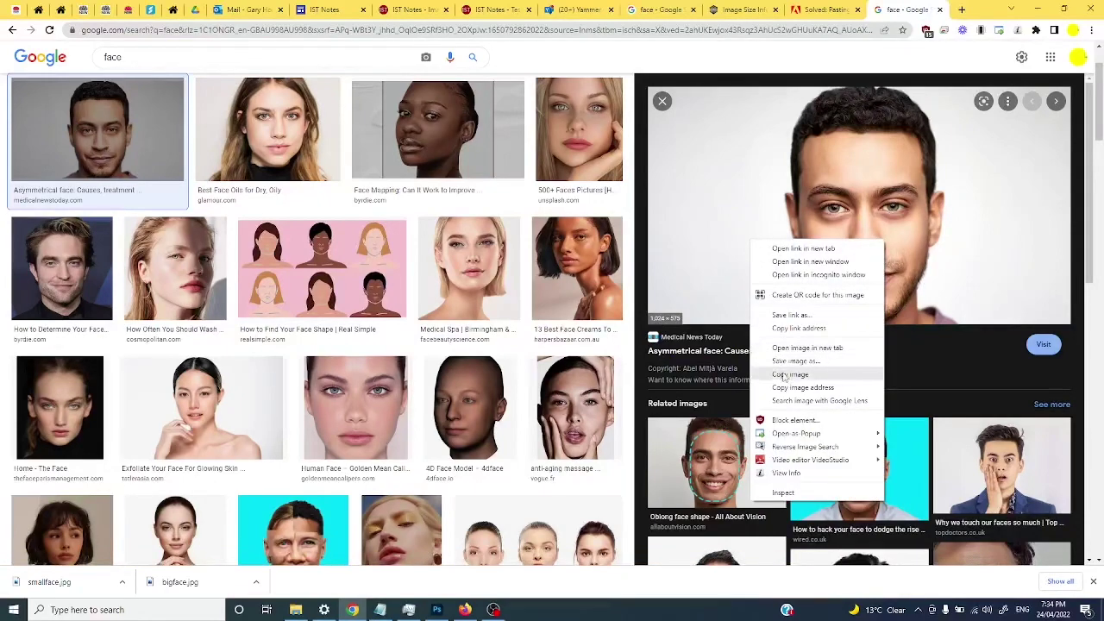
click(785, 372)
Switch to Photoshop, paste the copied face photo and move it to the page's upper-left corner
key(alt+Tab)
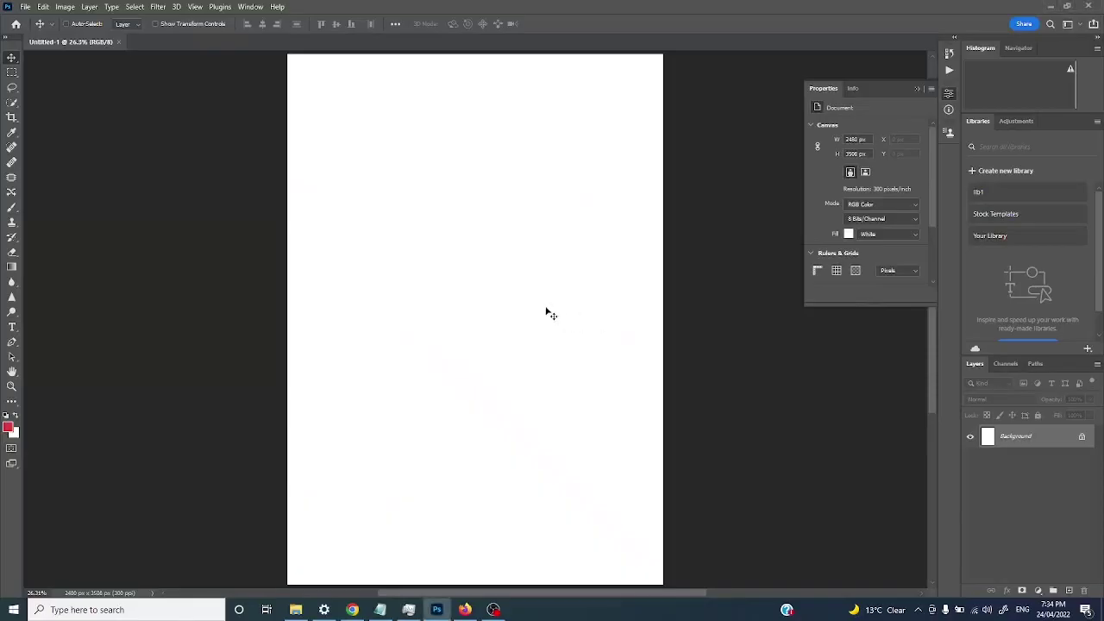
key(ctrl+v)
drag(519, 311, 409, 87)
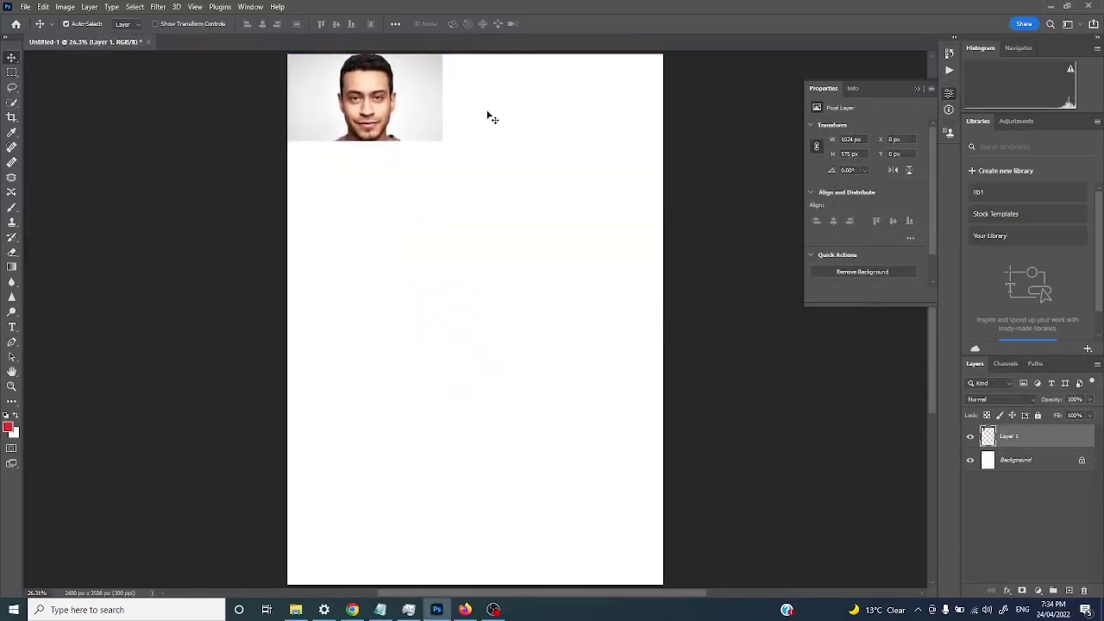
Try enlarging the face photo proportionally to 5414 × 3040 px, inspect its quality up close, and undo the enlargement
key(ctrl+t)
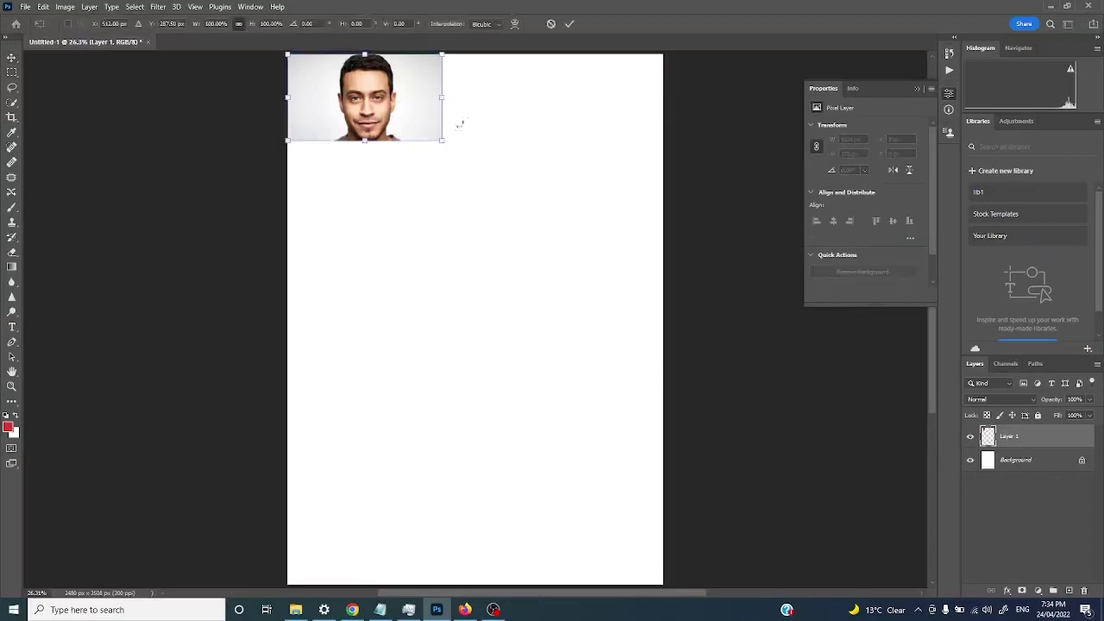
drag(437, 146, 626, 328)
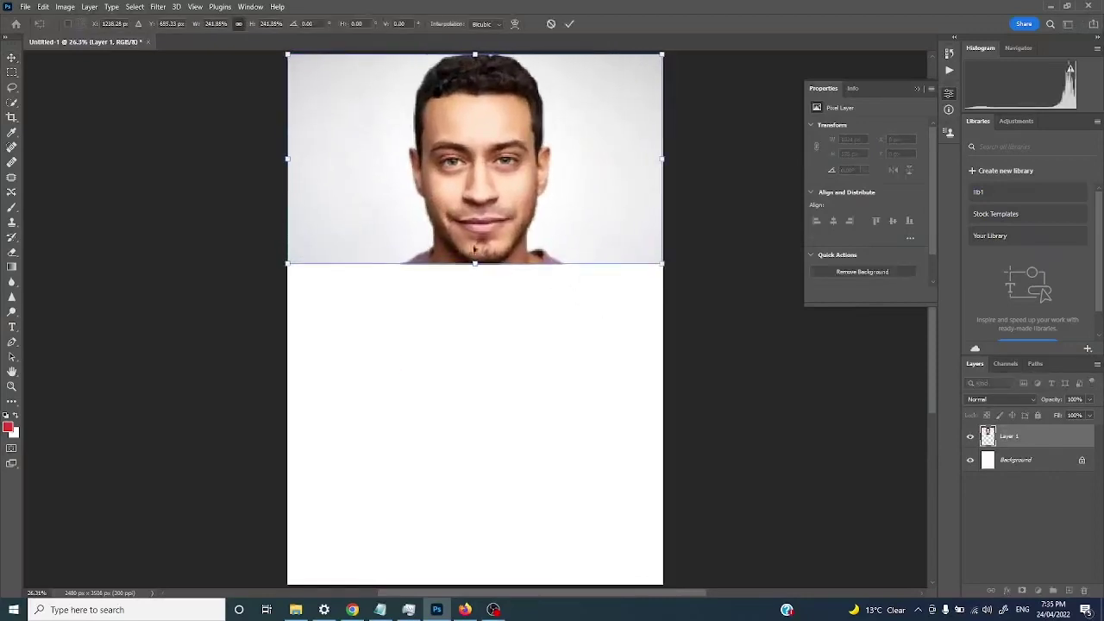
drag(474, 260, 487, 512)
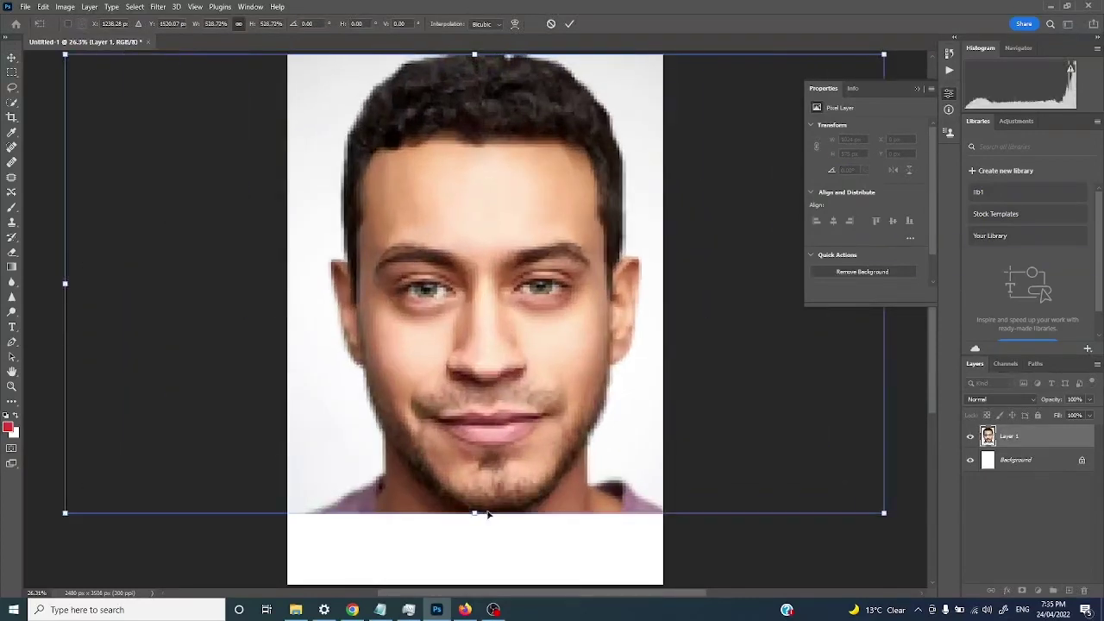
key(Return)
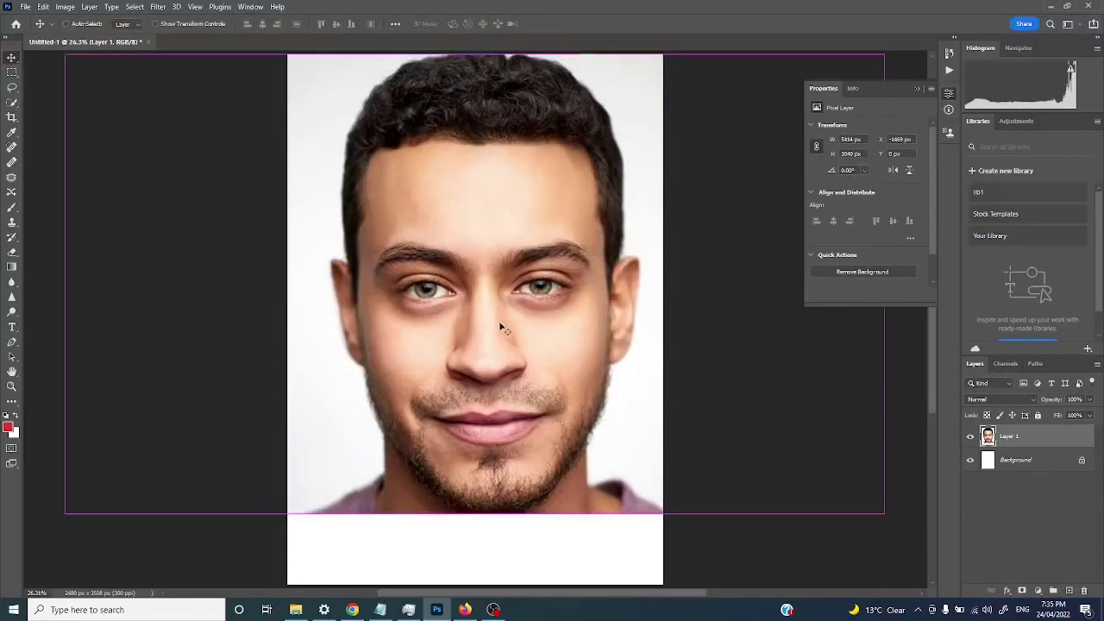
scroll(500, 319, up, 3)
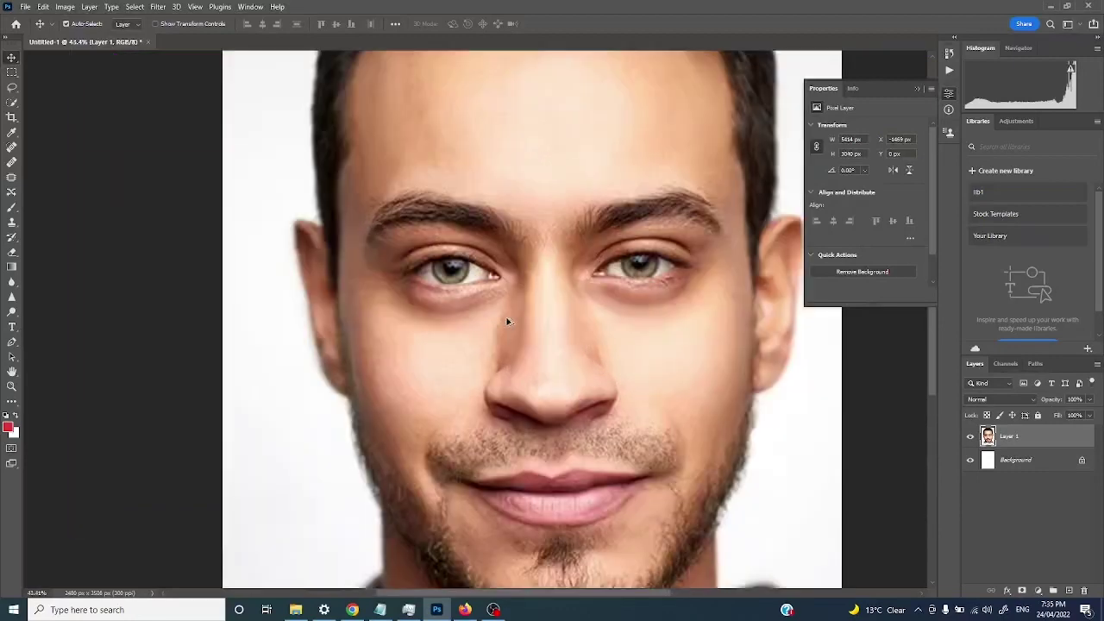
scroll(509, 318, up, 2)
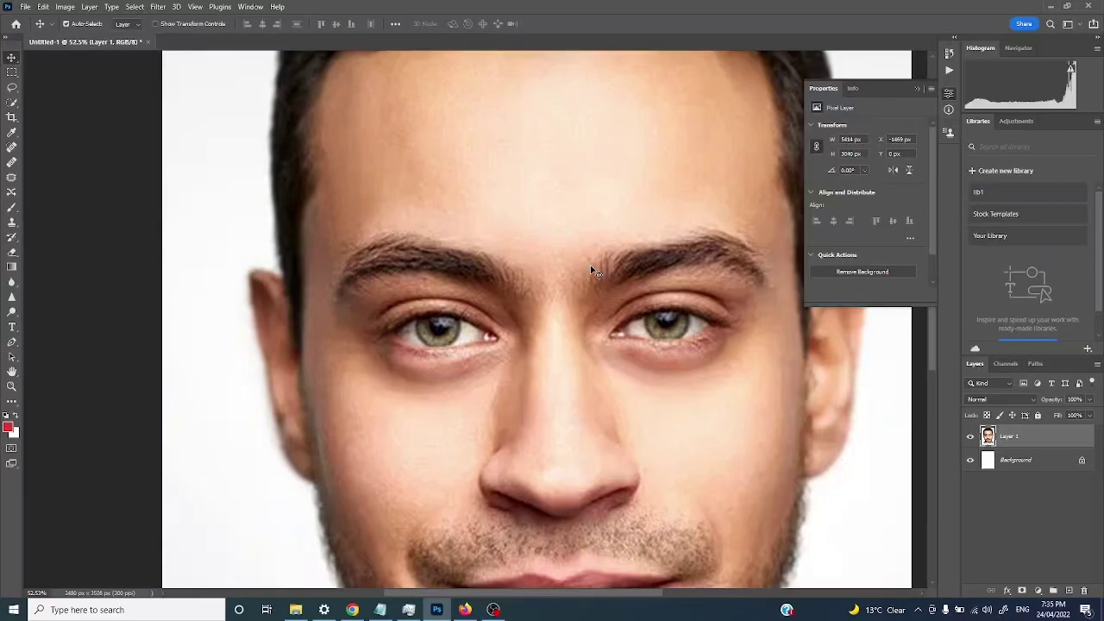
key(ctrl+z)
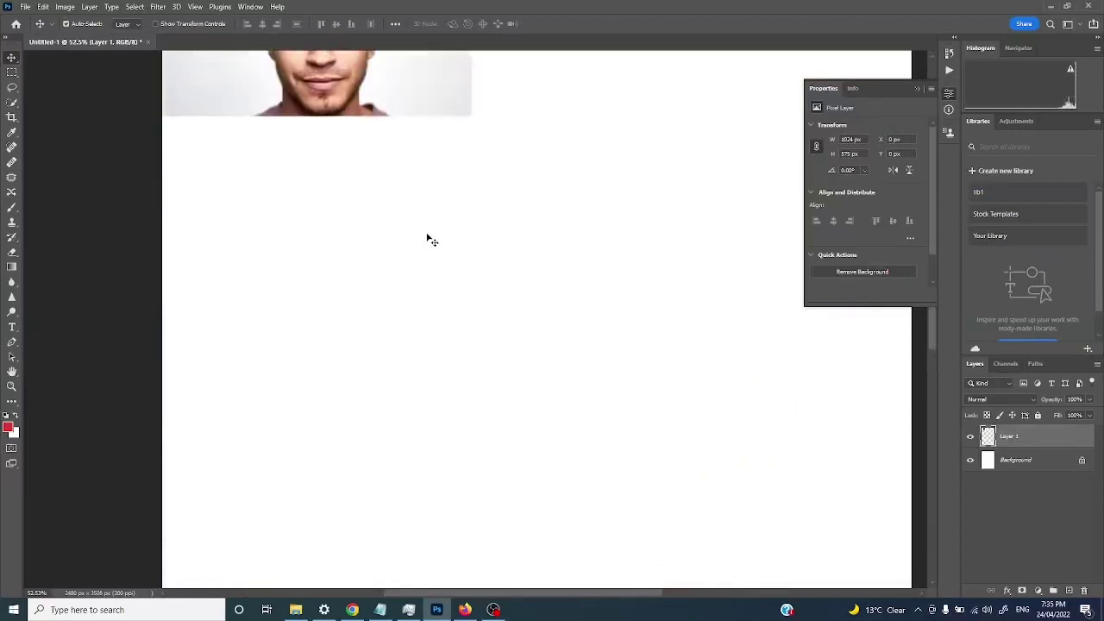
Collapse the Properties panel, display the rulers around the canvas, and check the ruler unit
scroll(431, 240, up, 2)
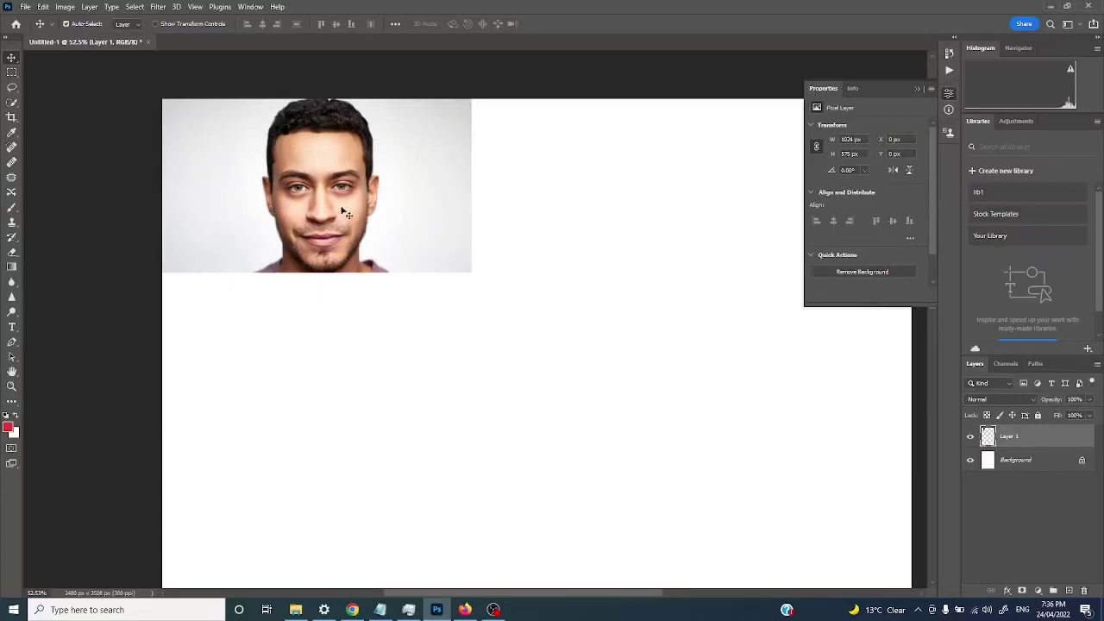
click(917, 89)
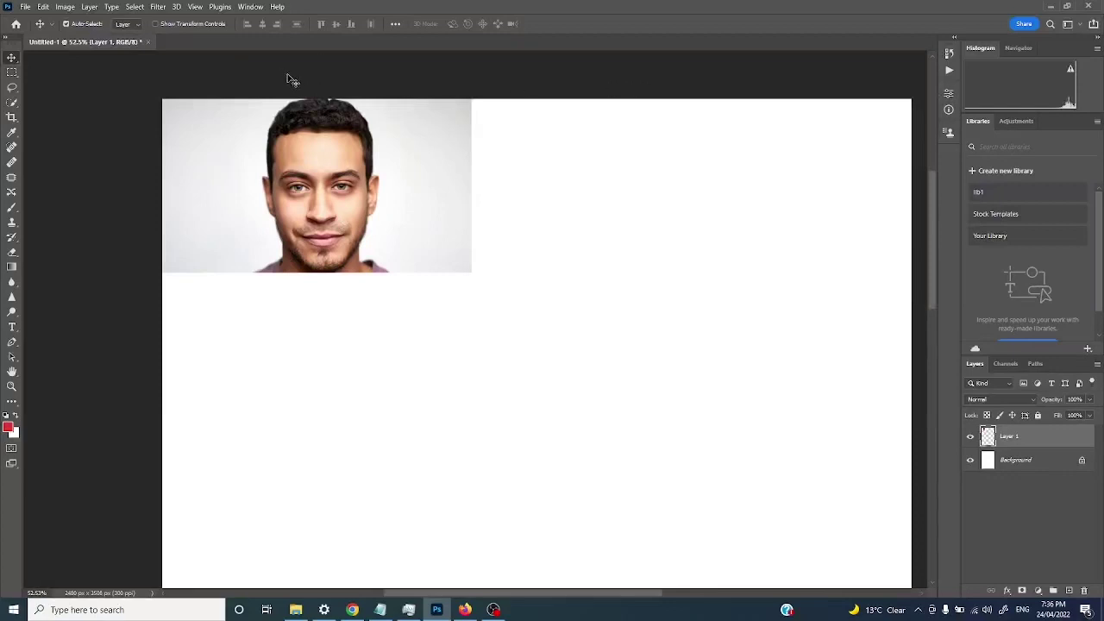
key(ctrl)
click(194, 7)
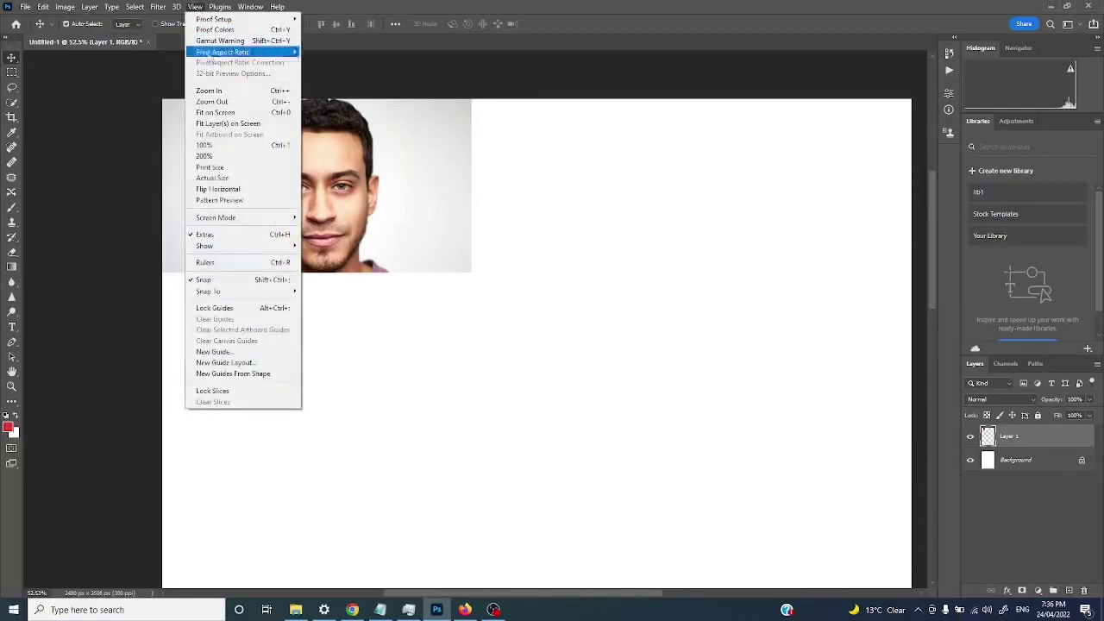
click(205, 263)
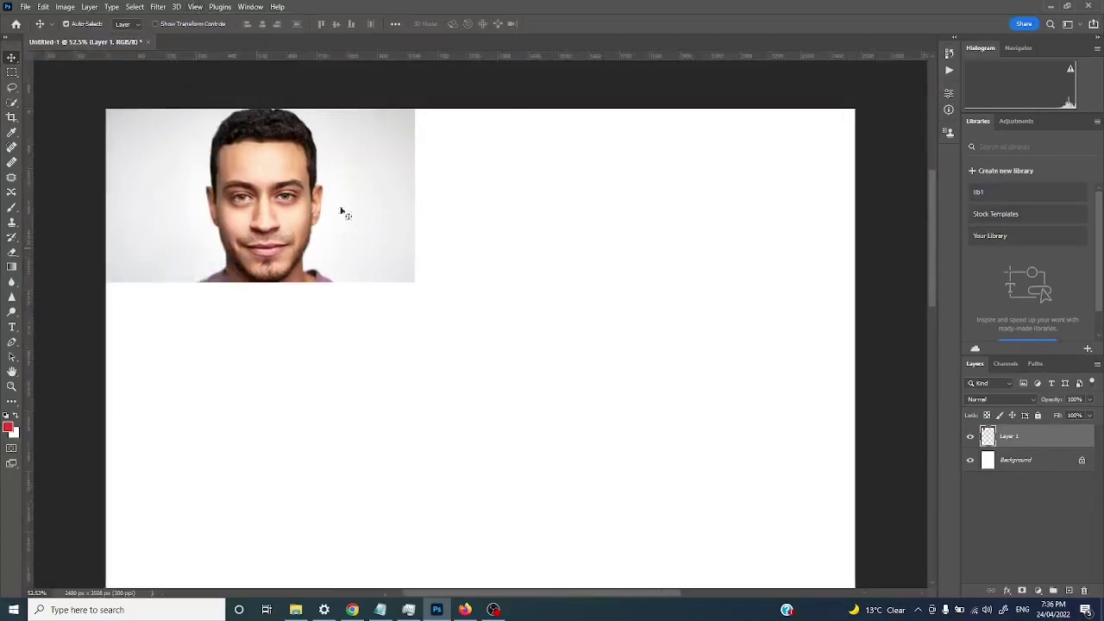
right_click(266, 54)
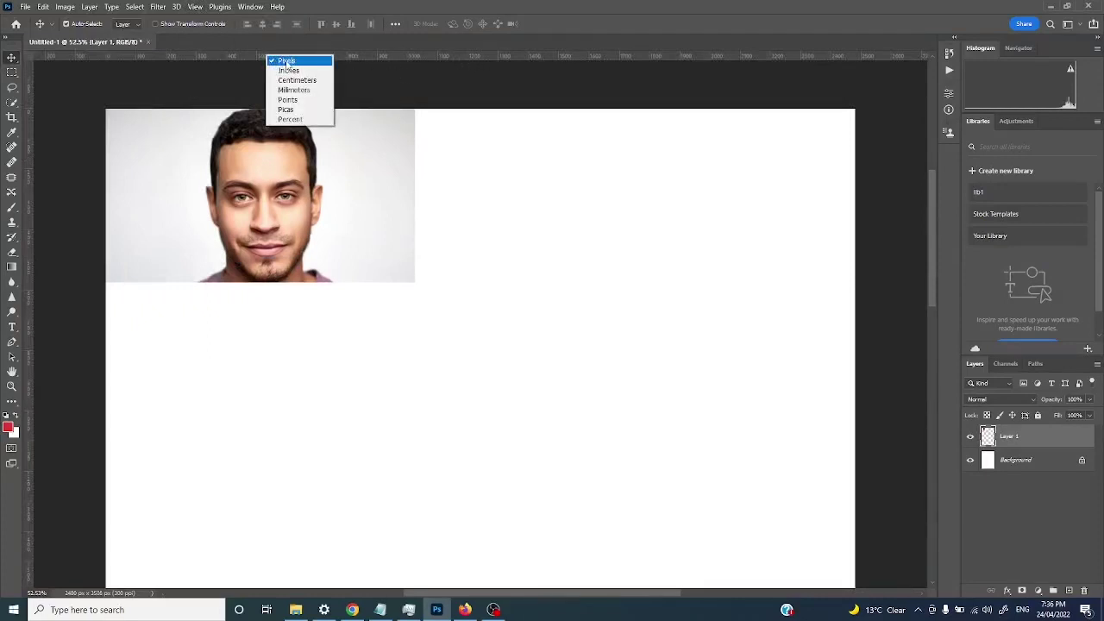
click(431, 78)
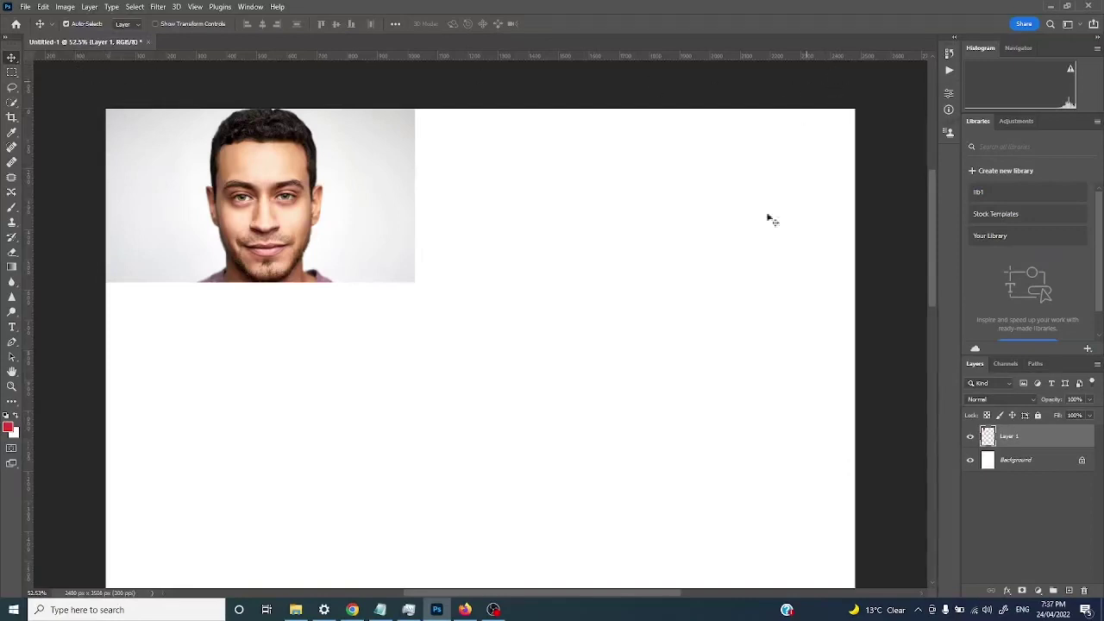
Examine the page's full height against the rulers, and compare the photo's size with the pixel dimensions shown in Chrome
scroll(744, 310, down, 3)
scroll(743, 317, down, 10)
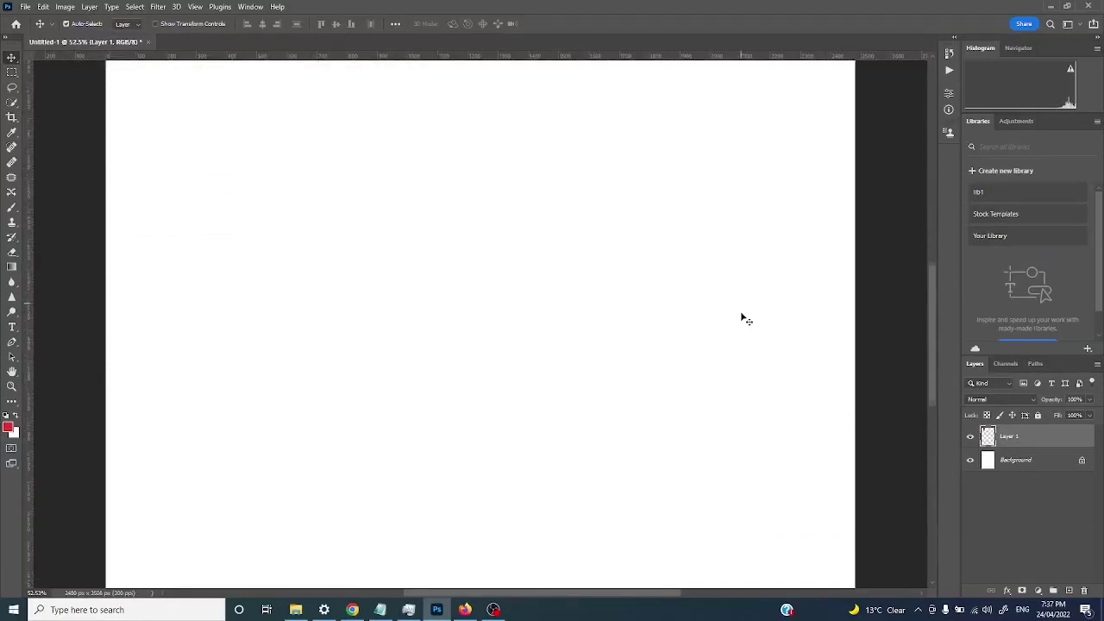
drag(932, 348, 938, 415)
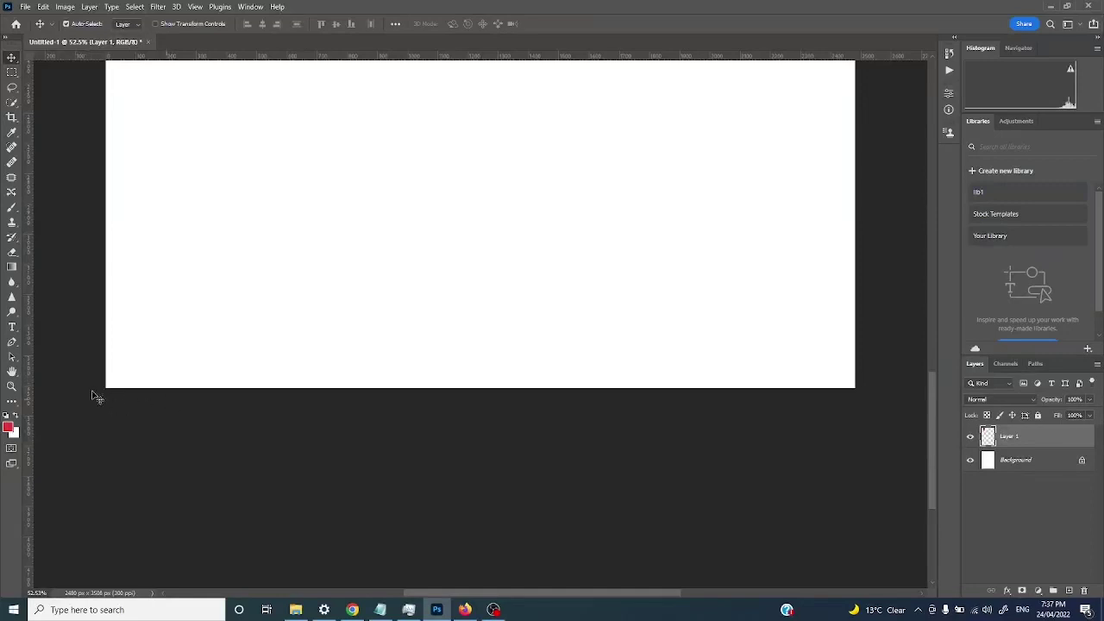
scroll(647, 426, up, 2)
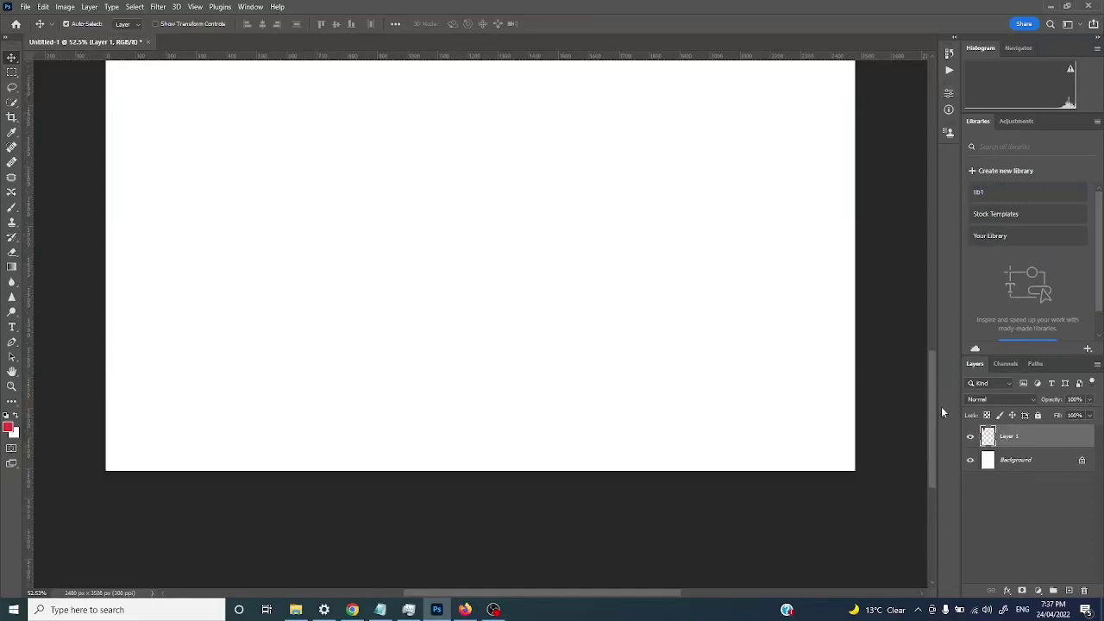
drag(932, 406, 933, 234)
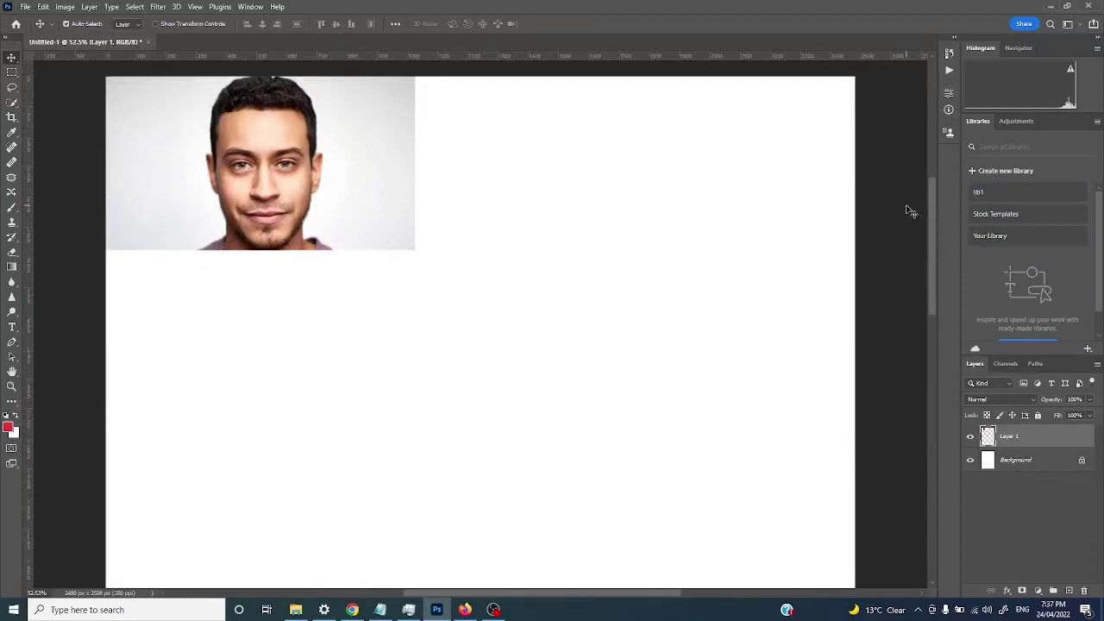
key(alt+Tab)
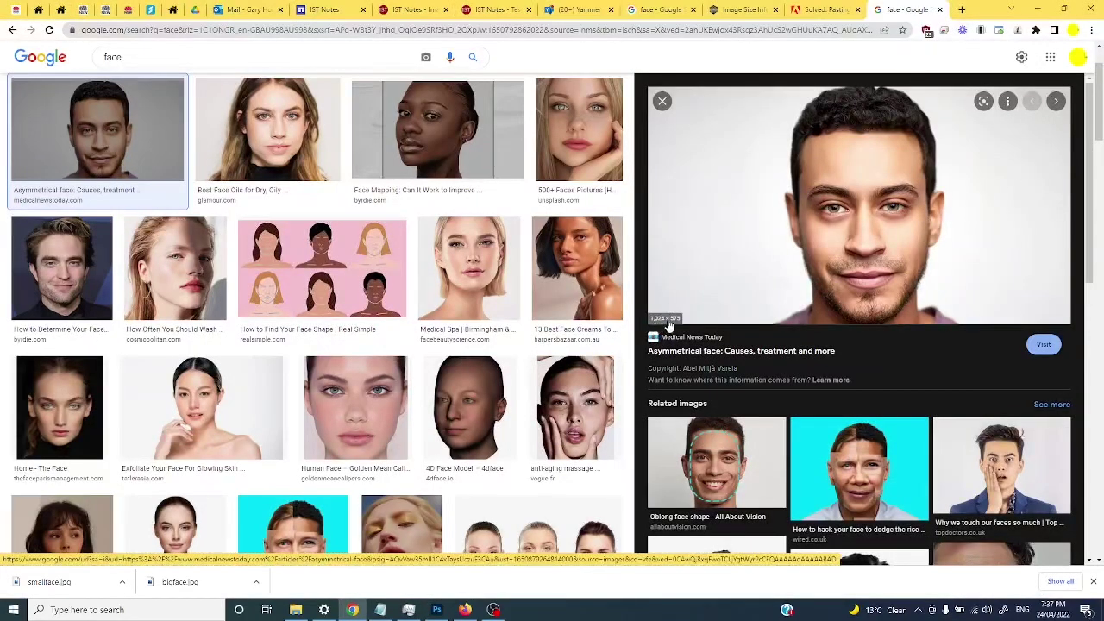
key(alt+Tab)
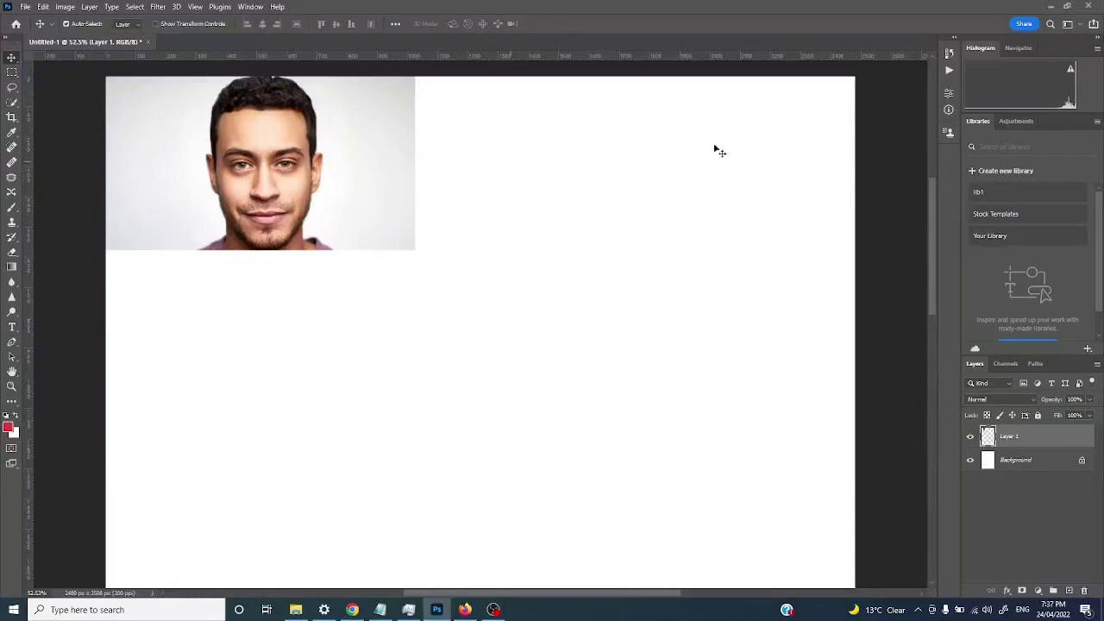
Switch to Chrome and preview the Glamour, Byrdie and Unsplash face results, checking each image's pixel dimensions
key(alt+Tab)
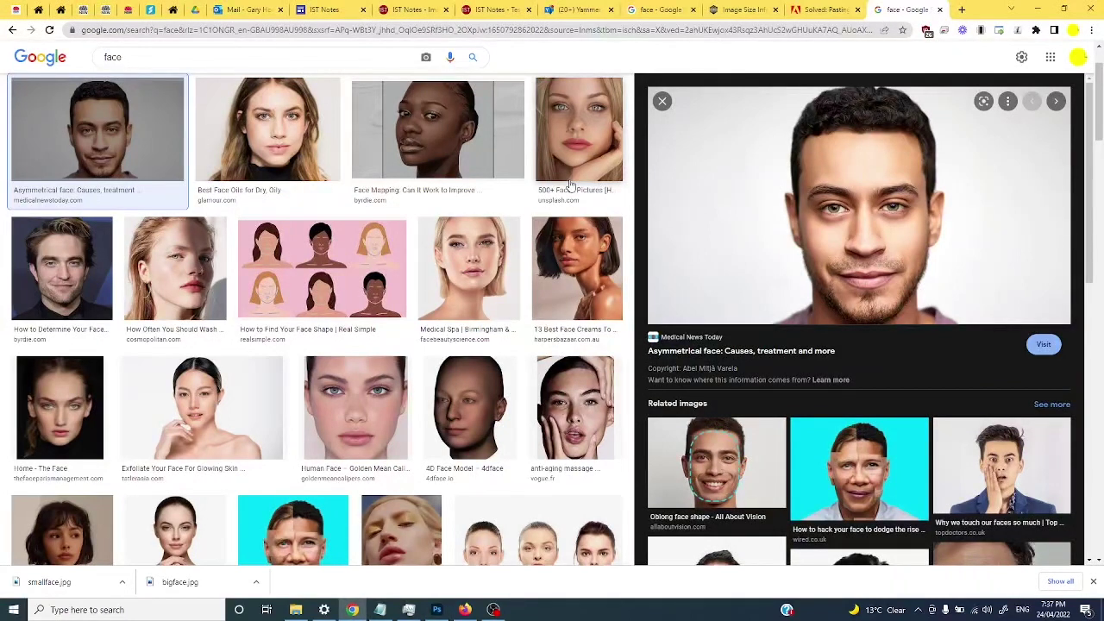
click(276, 133)
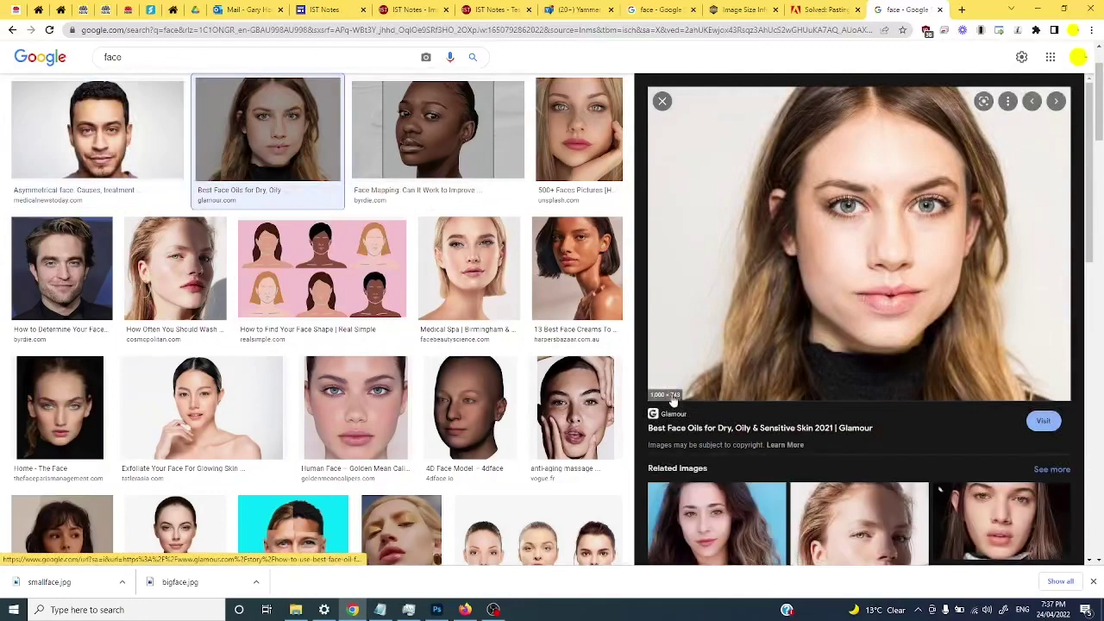
click(476, 120)
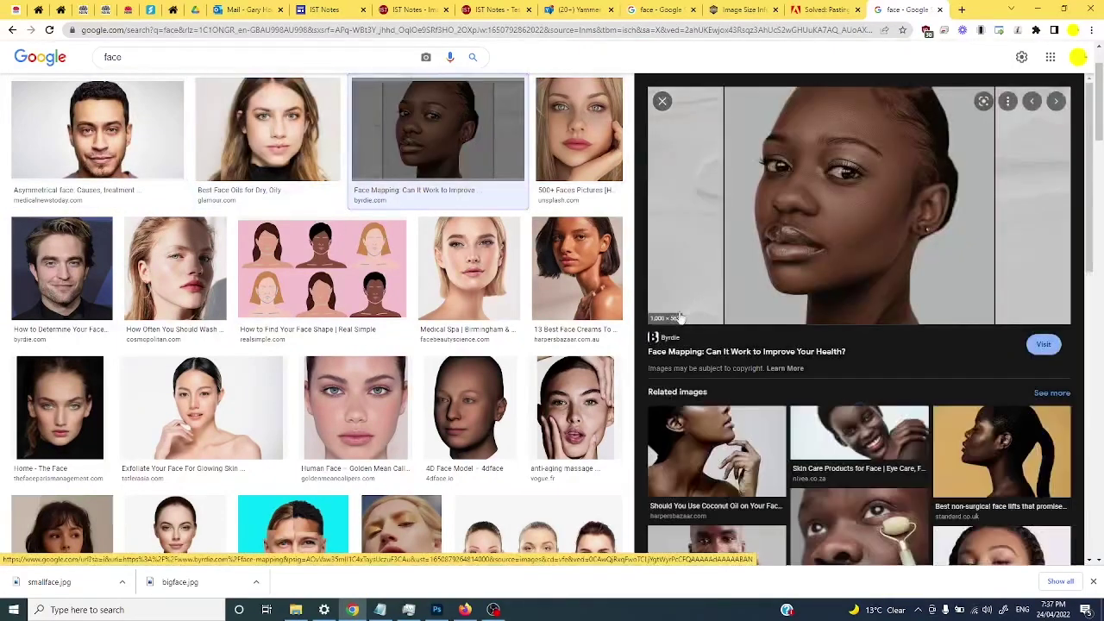
click(577, 129)
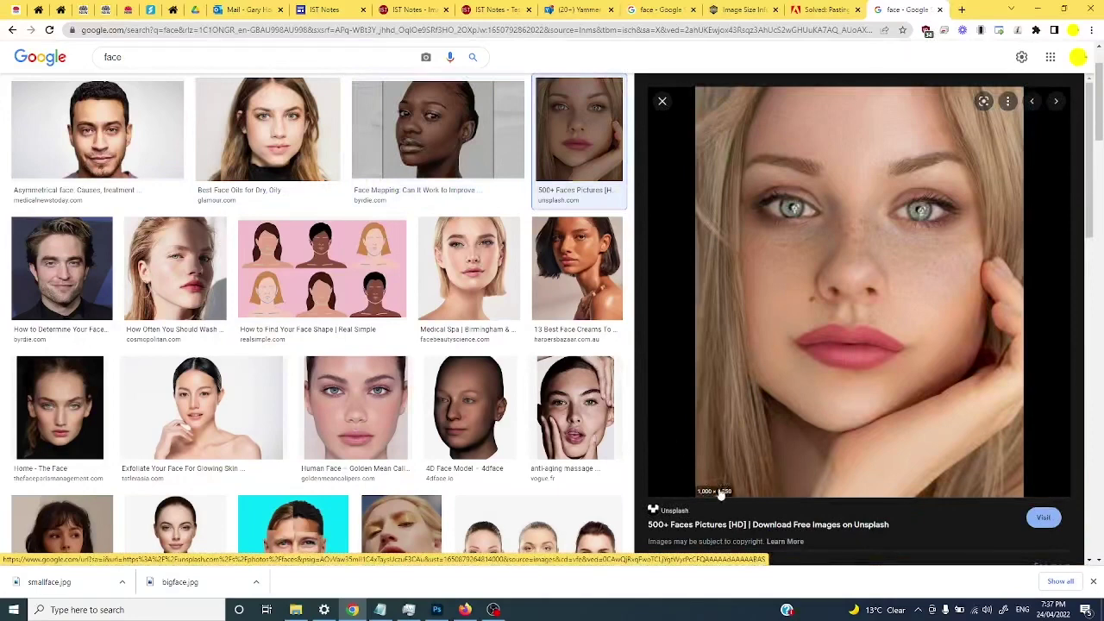
Filter the face image results by size to show only large images
scroll(525, 172, up, 2)
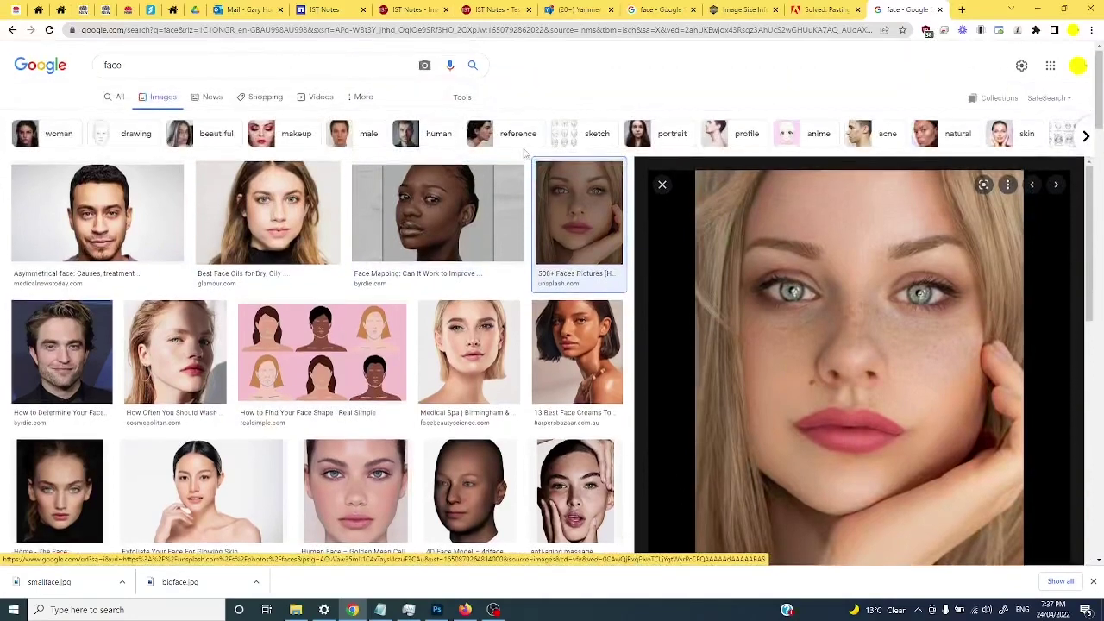
click(460, 97)
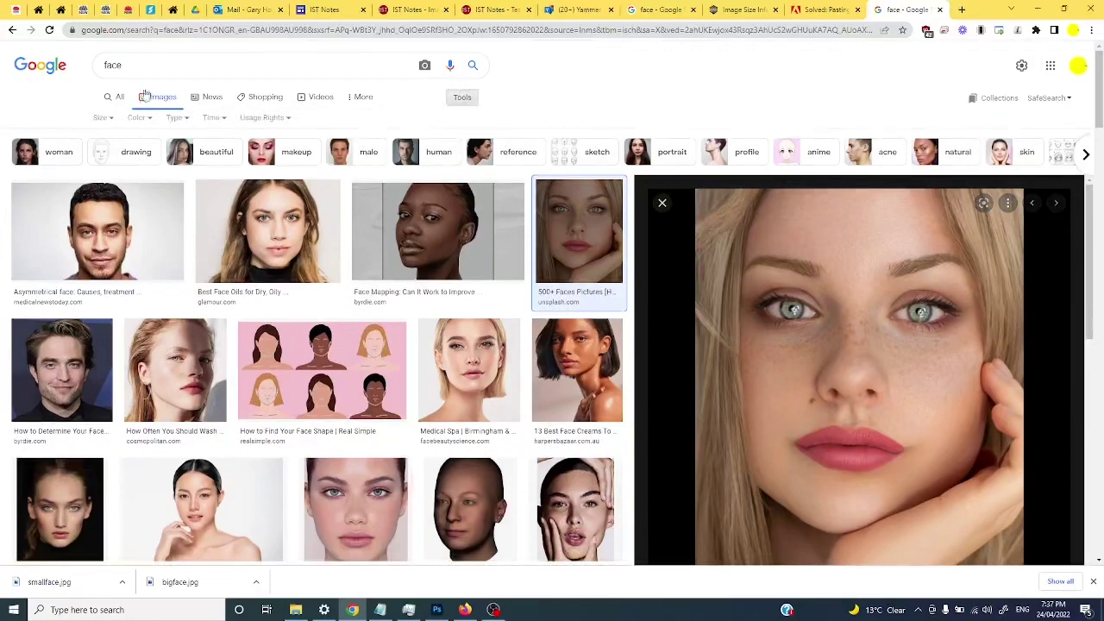
click(103, 119)
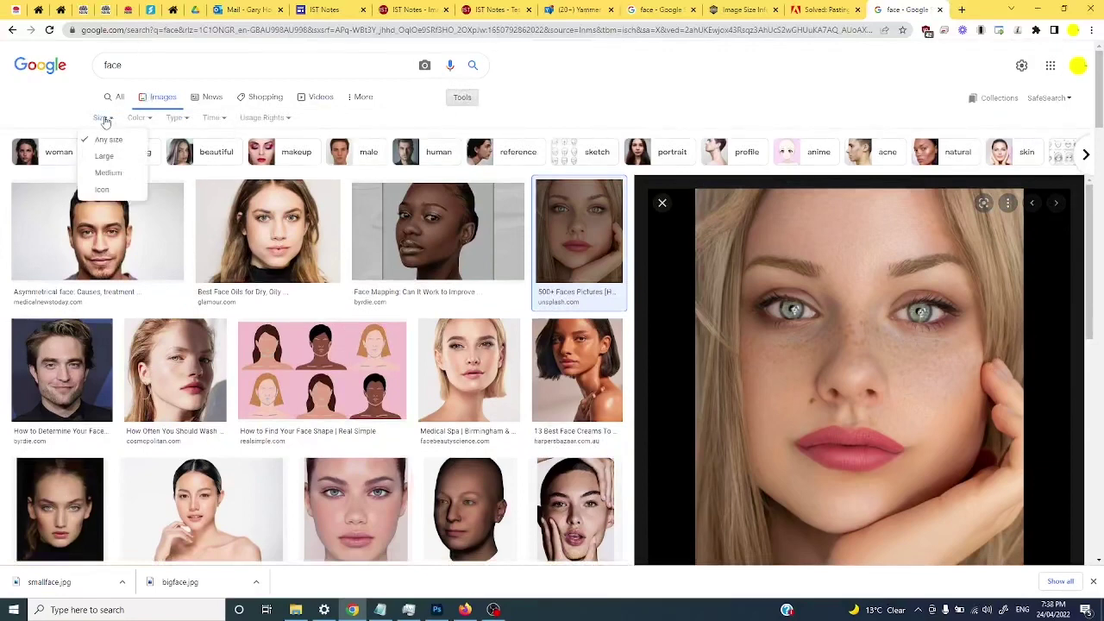
click(115, 158)
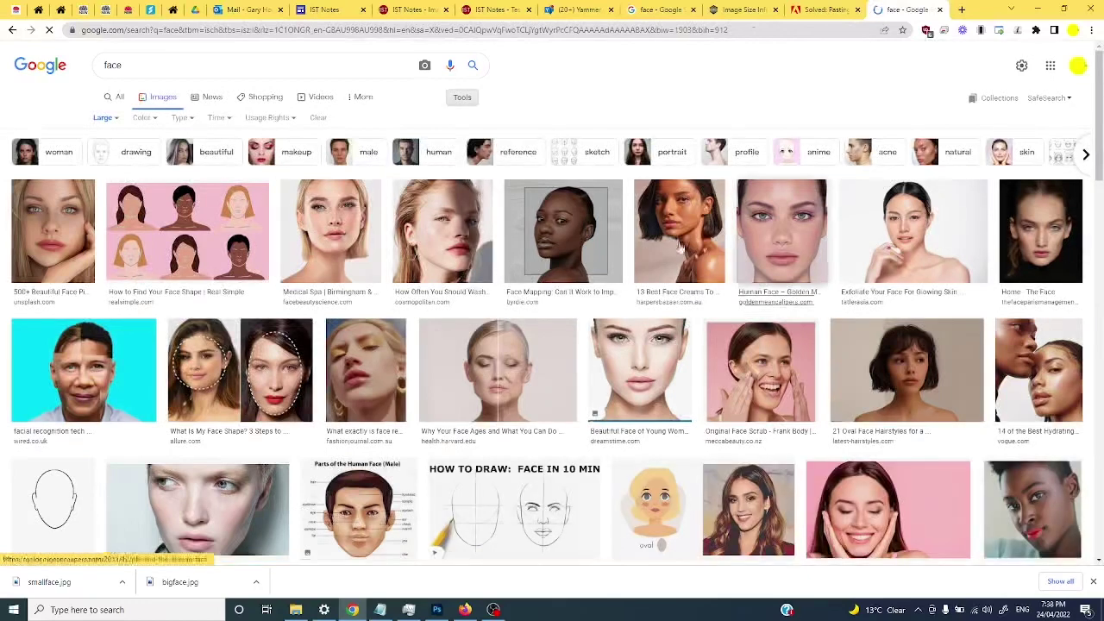
Preview the Golden Mean Calipers face, close the preview and review the available size filter options
click(795, 228)
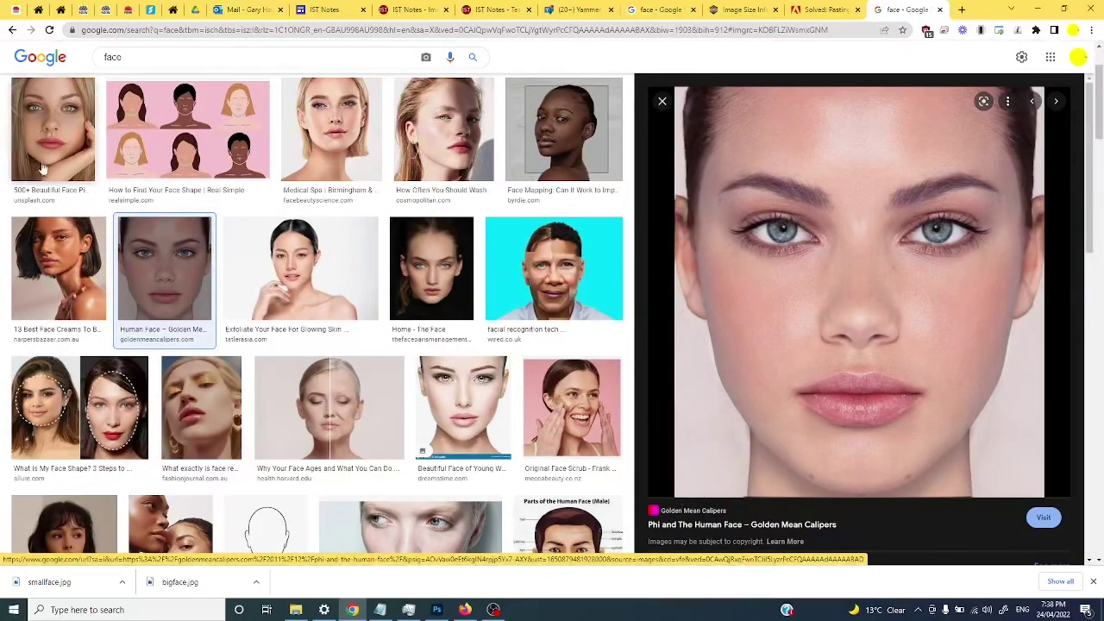
key(Escape)
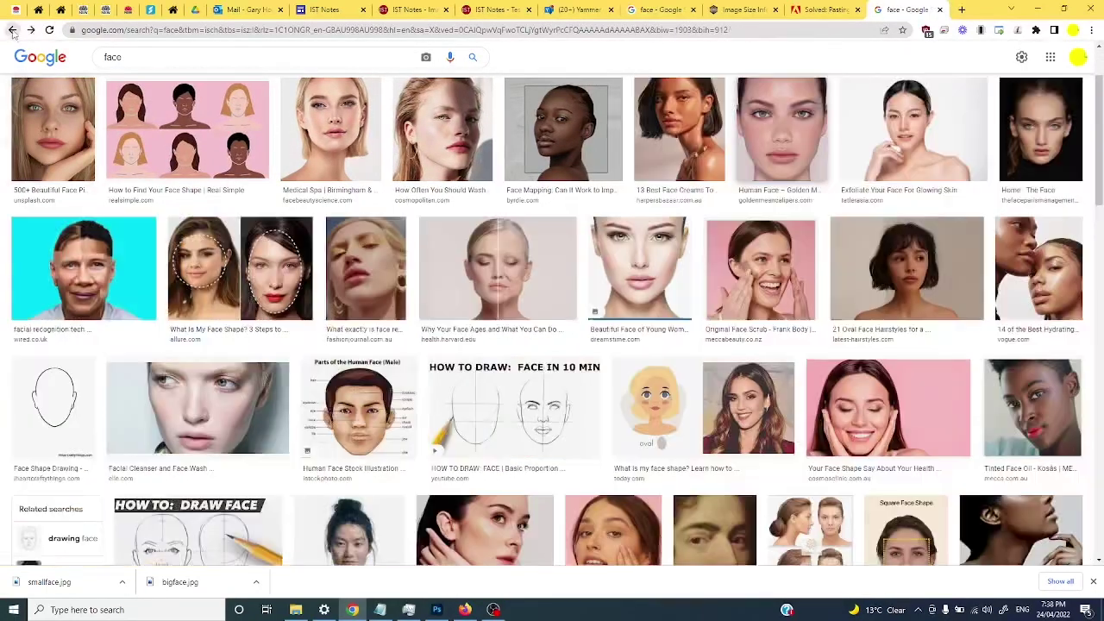
scroll(254, 191, up, 2)
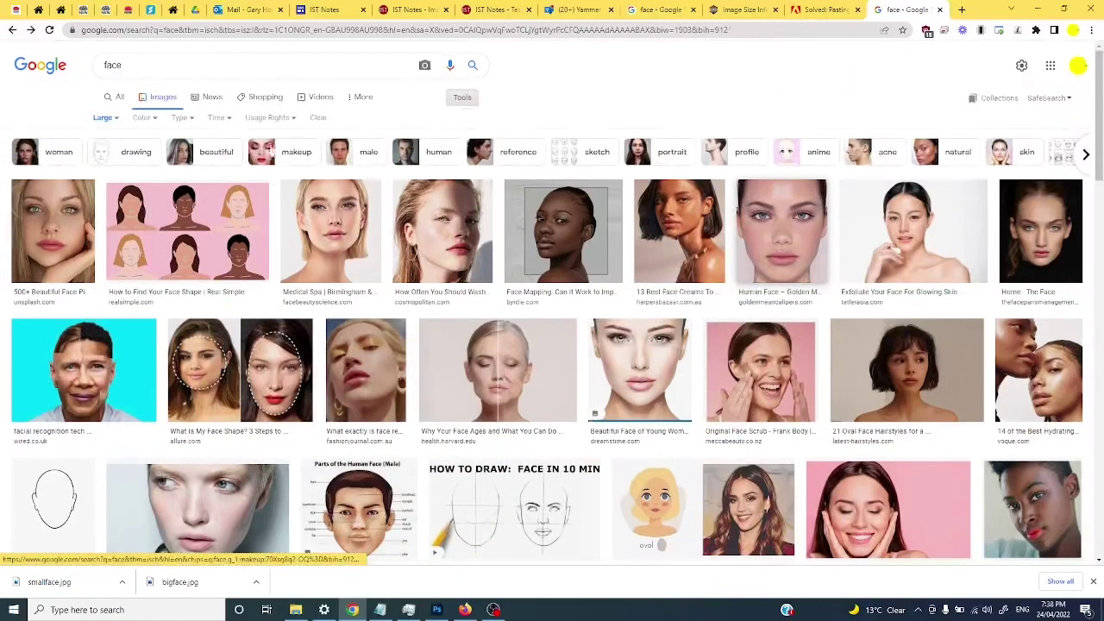
click(105, 117)
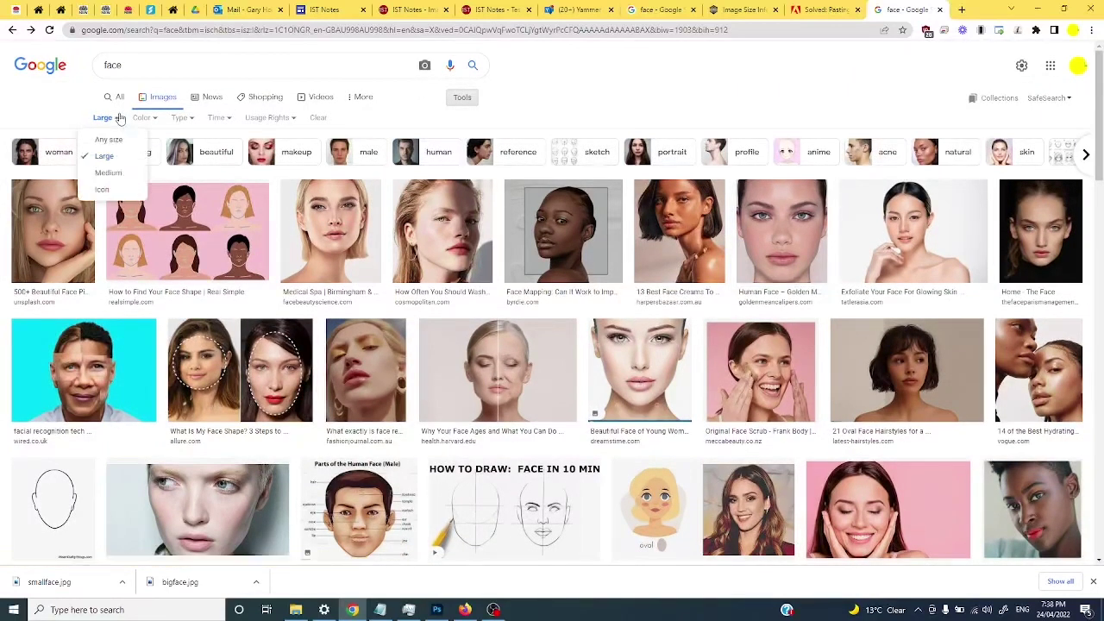
click(119, 117)
Browse further through the large face images and check the pixel dimensions of the frowning woman in the red shirt
scroll(694, 345, down, 5)
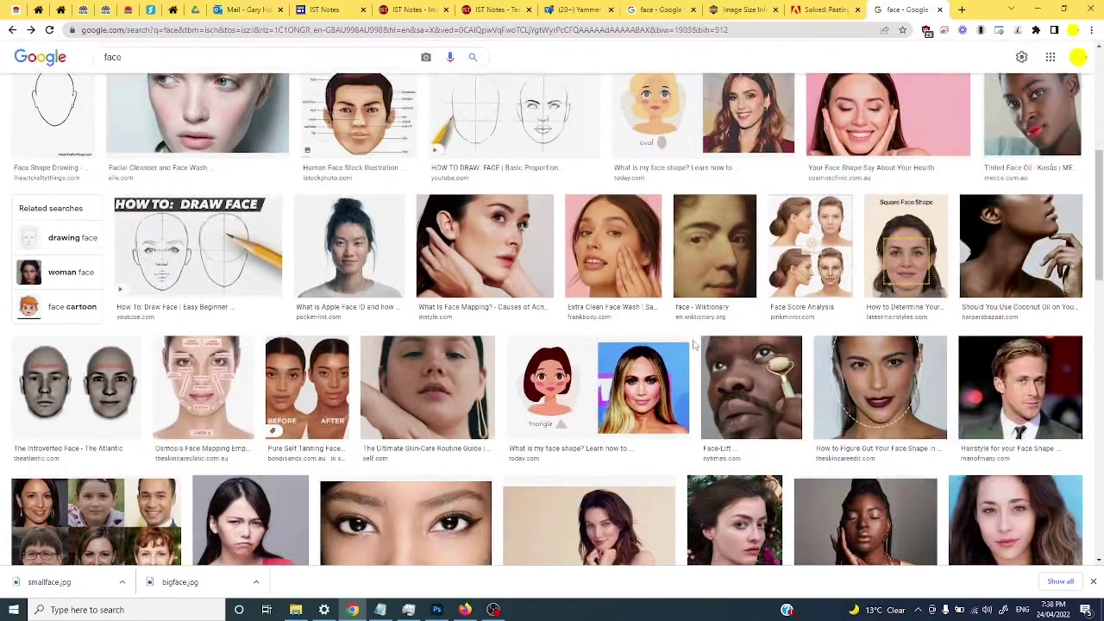
scroll(694, 344, down, 3)
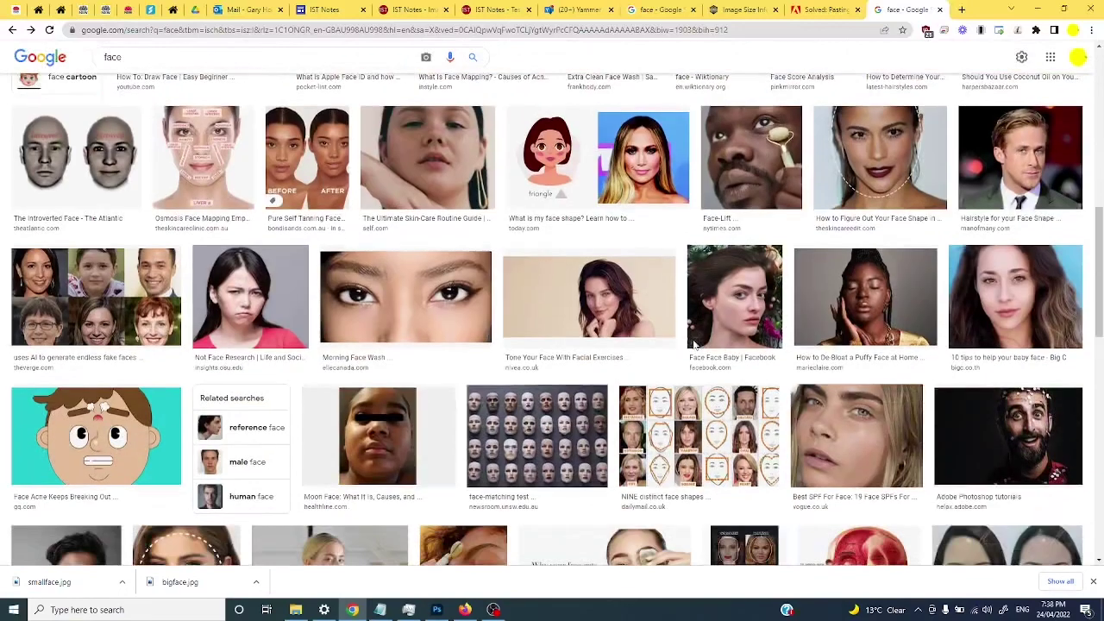
click(258, 304)
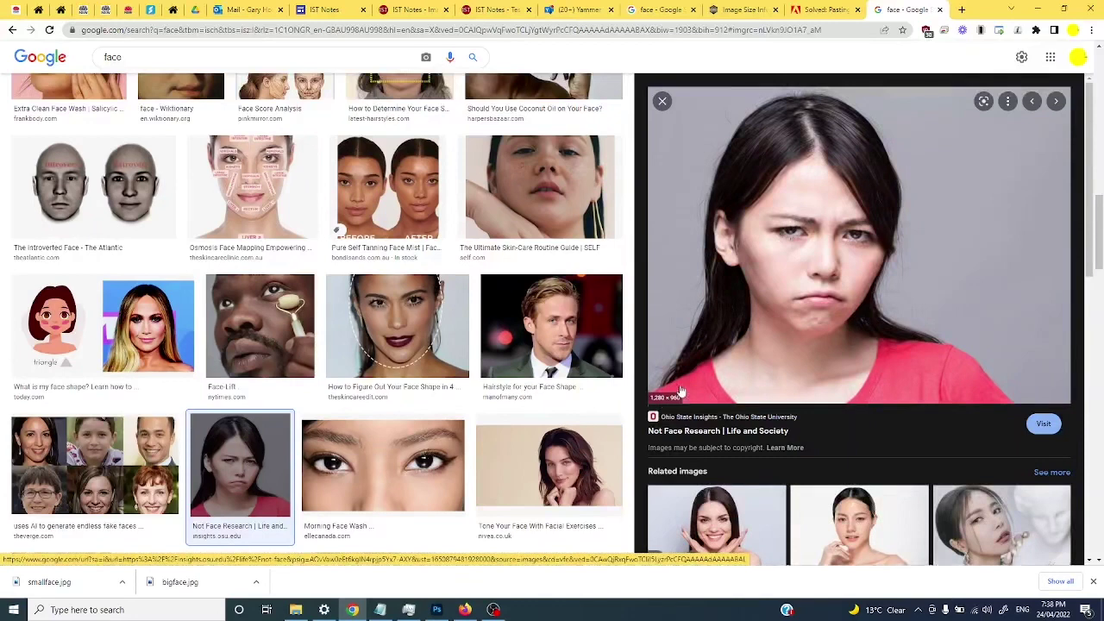
Search the web for "google advanced image search" and open Google's Advanced Image Search page
click(263, 31)
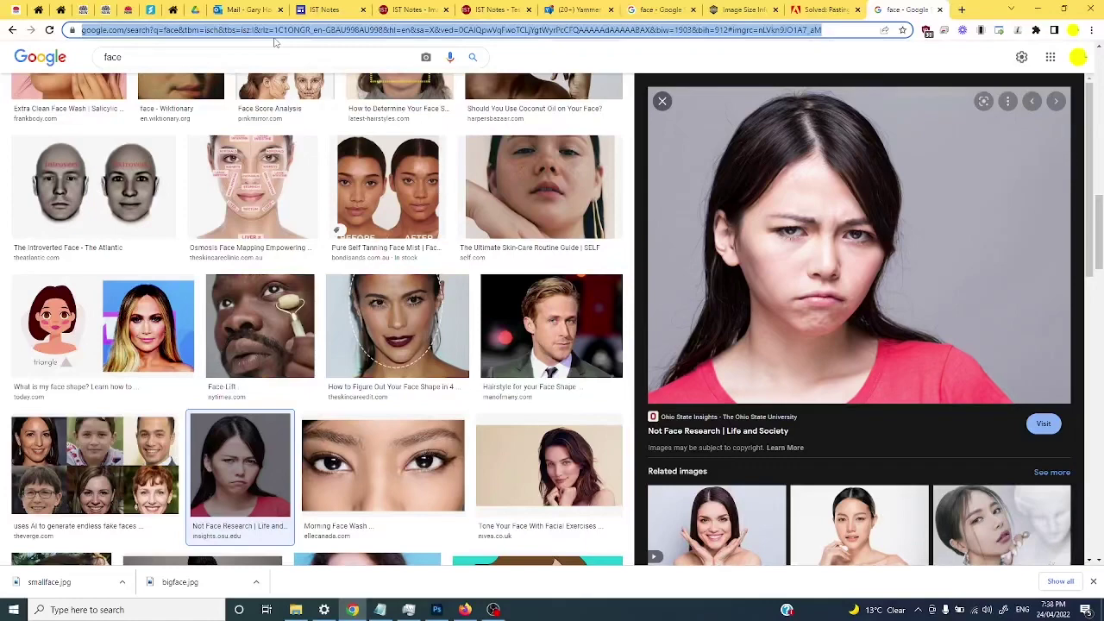
text(google ad)
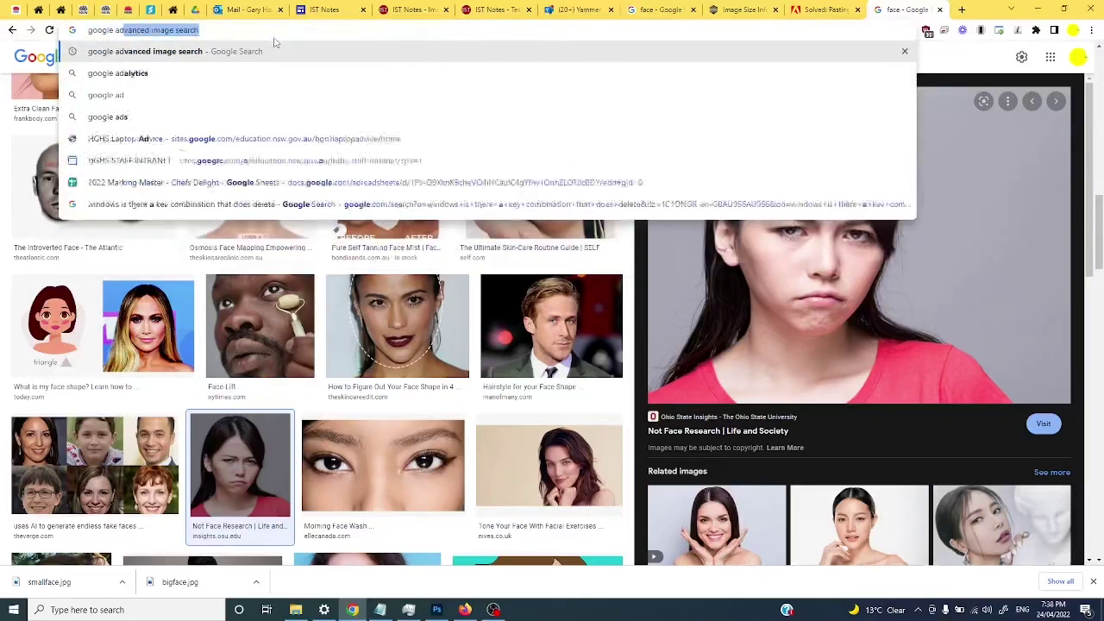
key(Return)
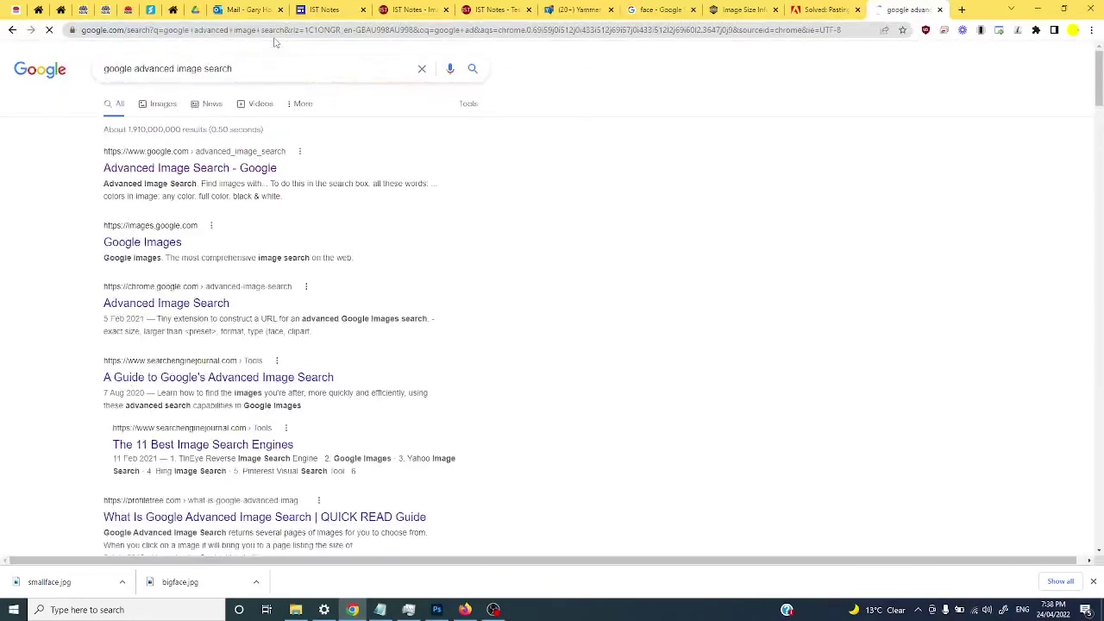
click(164, 169)
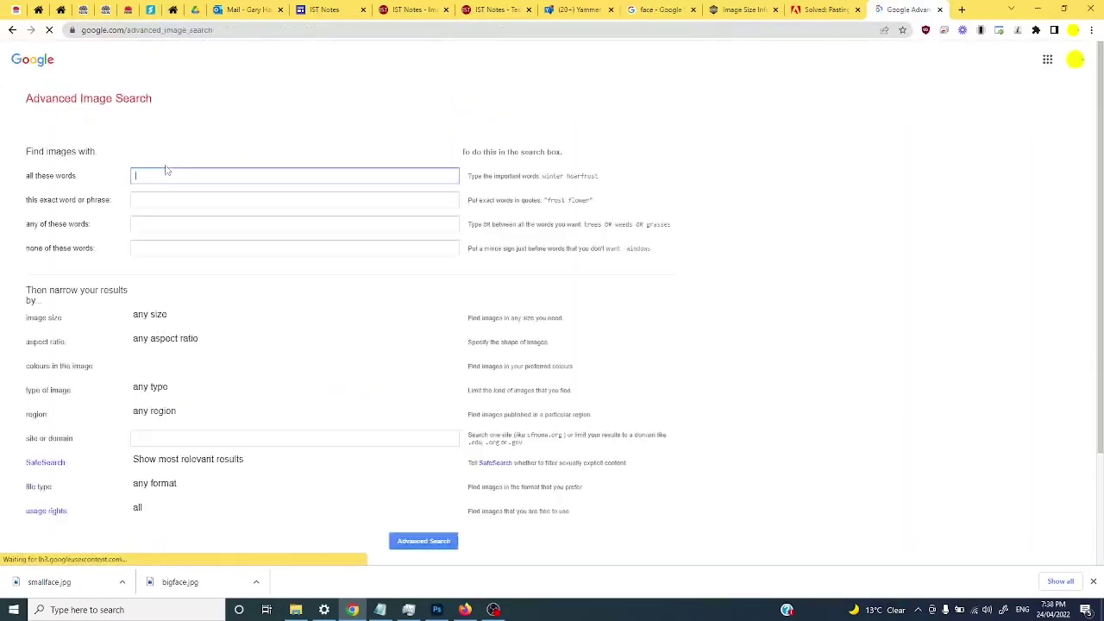
Run an advanced image search for "face" with the image size set to larger than 8 MP
click(169, 173)
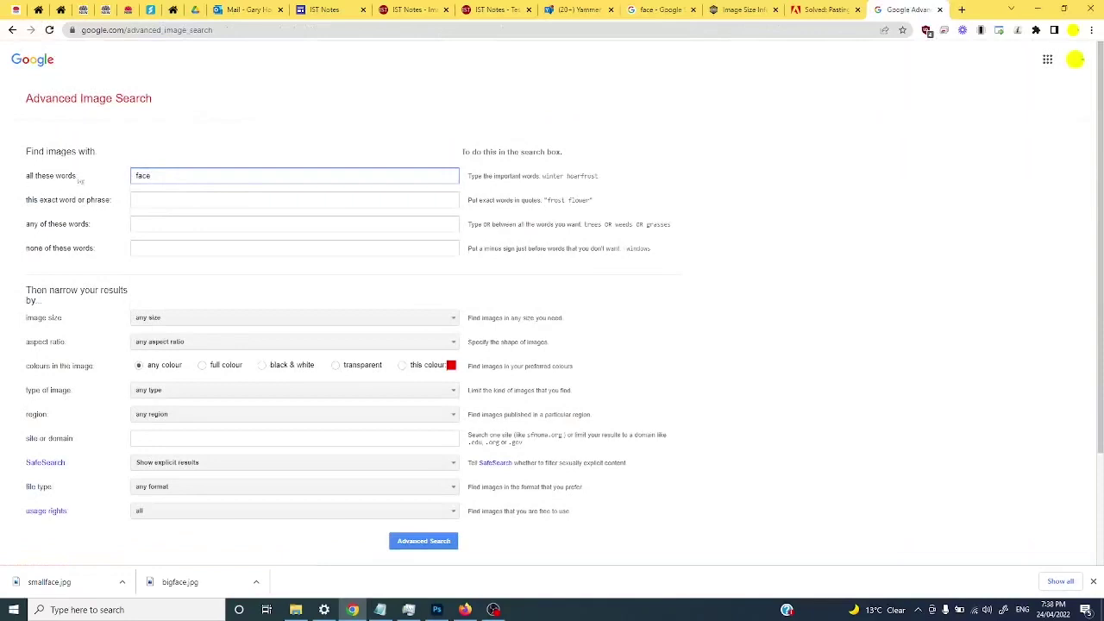
click(216, 317)
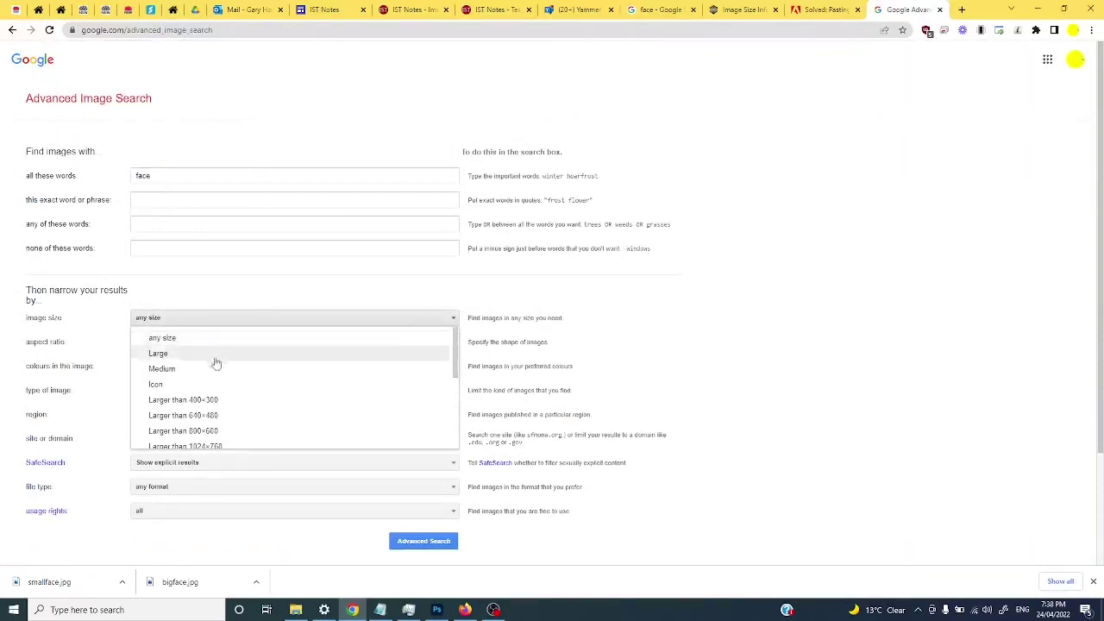
scroll(230, 382, down, 3)
scroll(233, 352, up, 1)
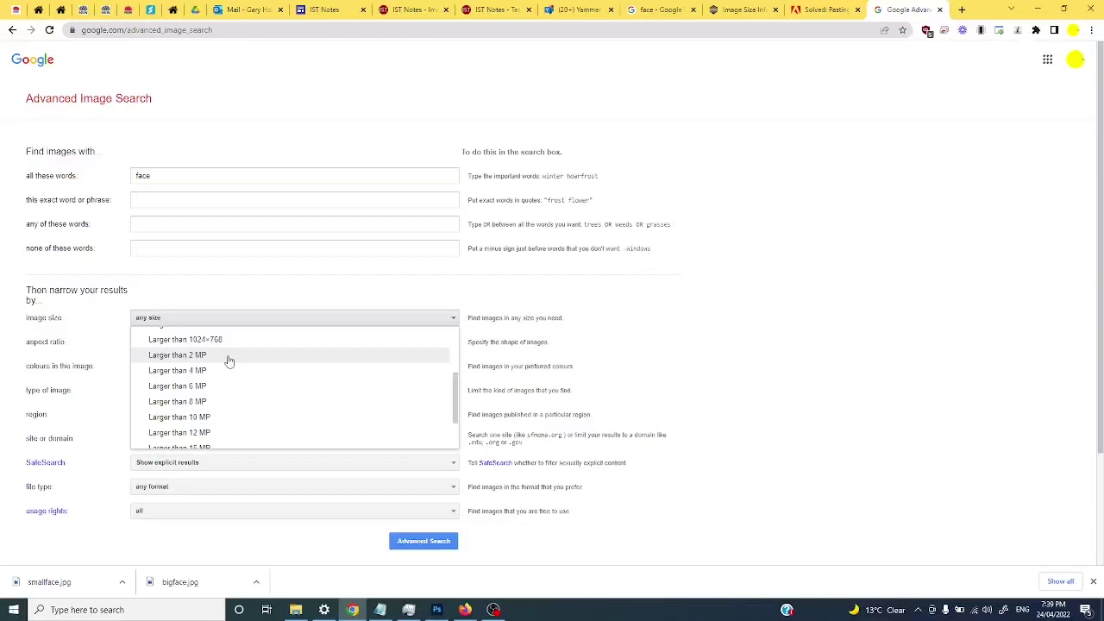
click(200, 402)
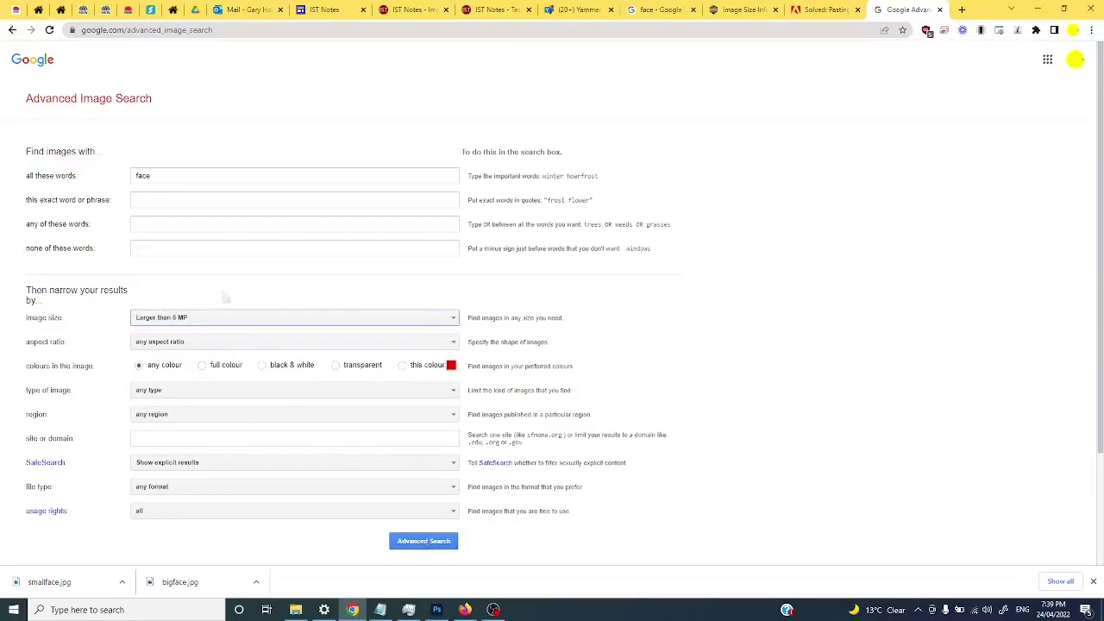
click(419, 543)
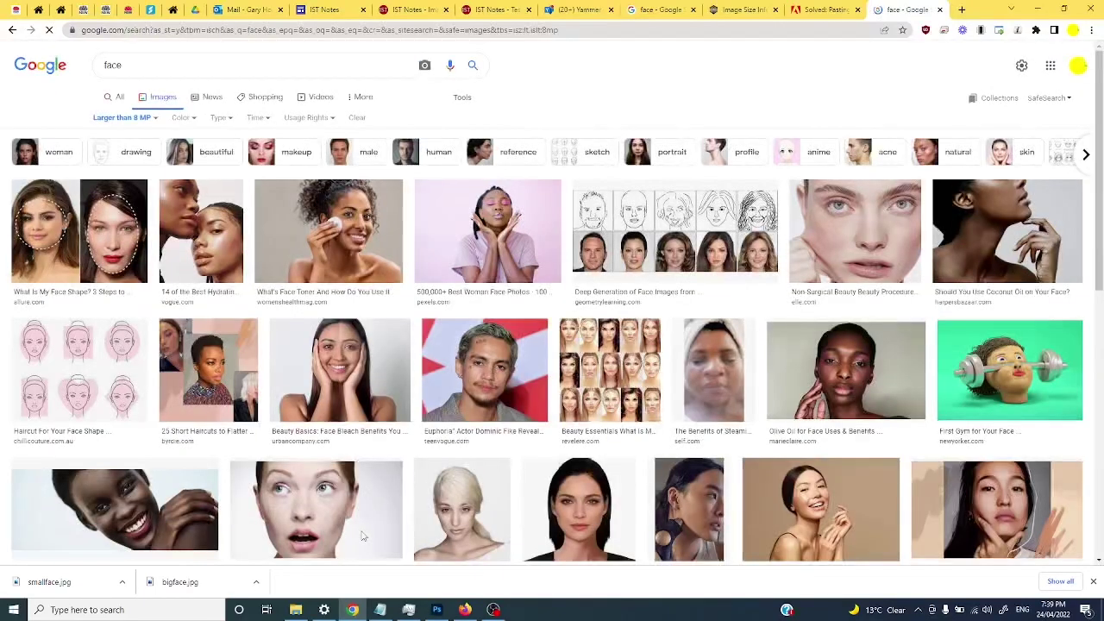
Preview the Elle "Facial Essences" photo of two women, check its pixel dimensions and copy the image
scroll(475, 323, down, 5)
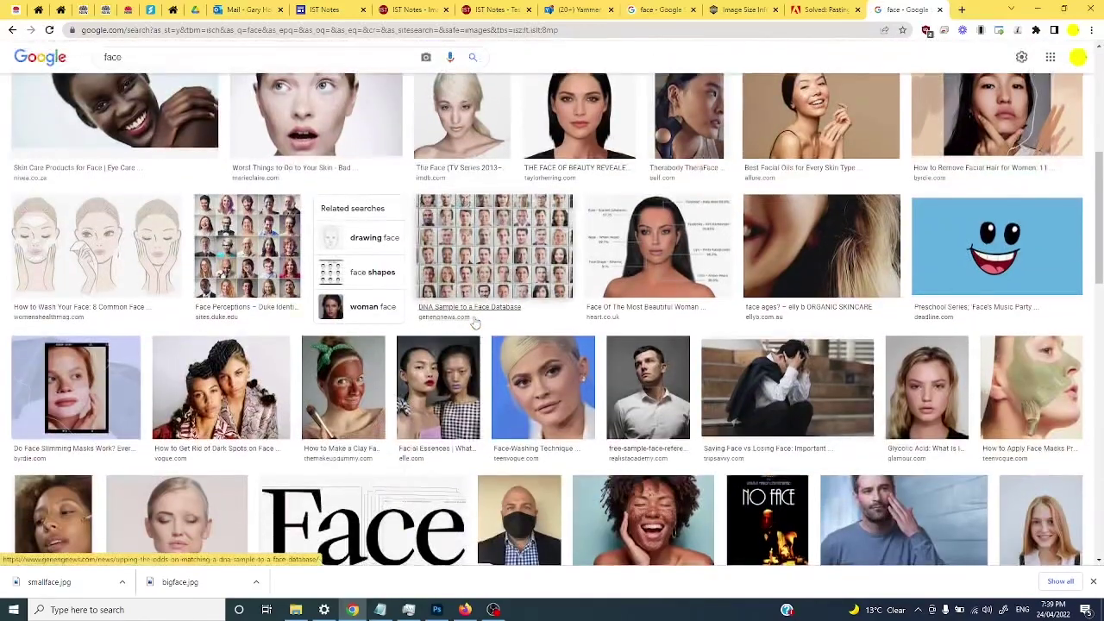
scroll(474, 322, down, 3)
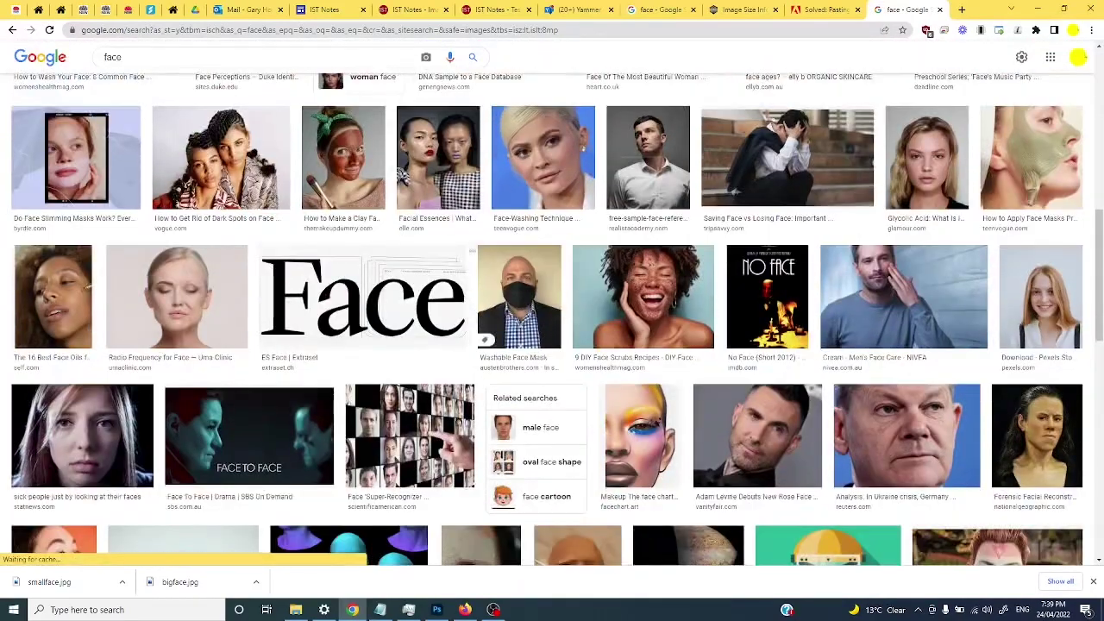
click(438, 158)
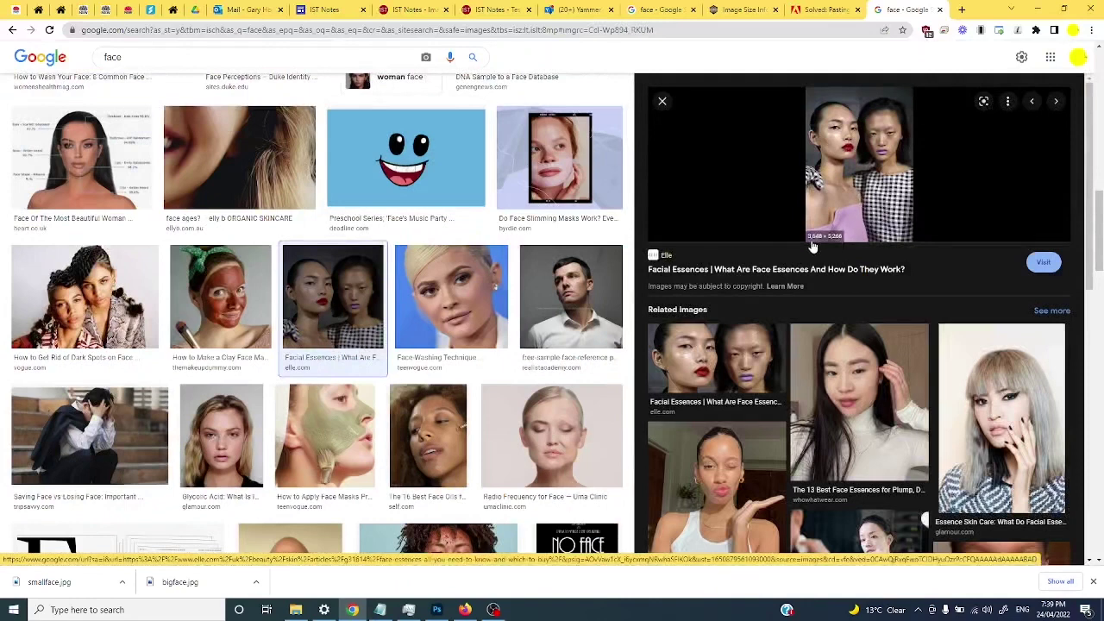
right_click(836, 193)
click(865, 316)
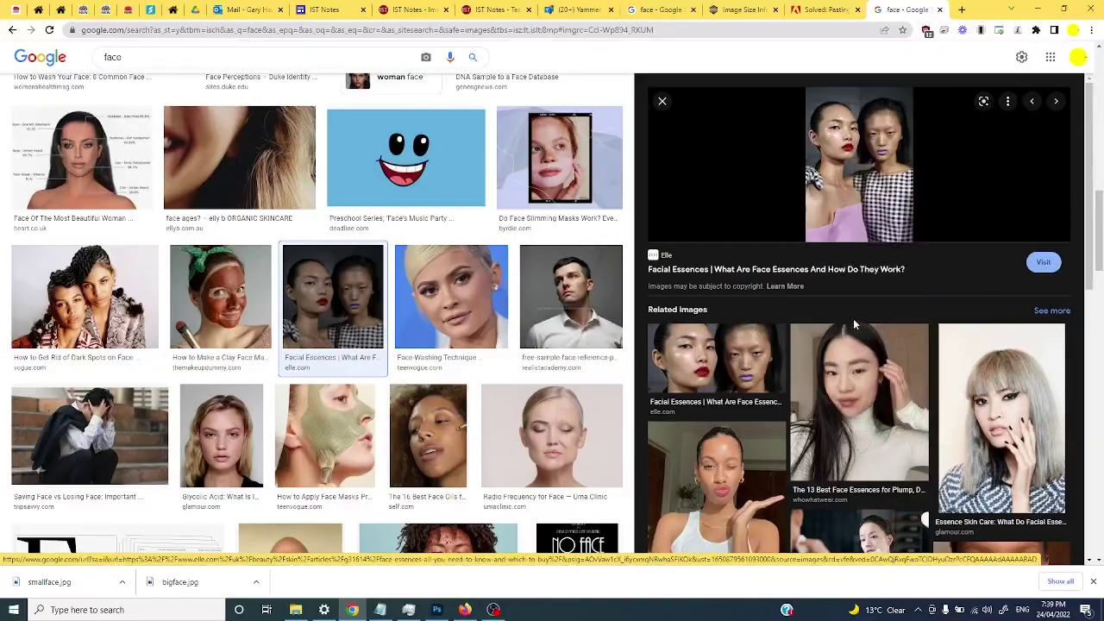
Switch to Photoshop, try pasting the copied Elle photo into the document with the man's face, and undo the paste
key(alt+Tab)
key(ctrl+v)
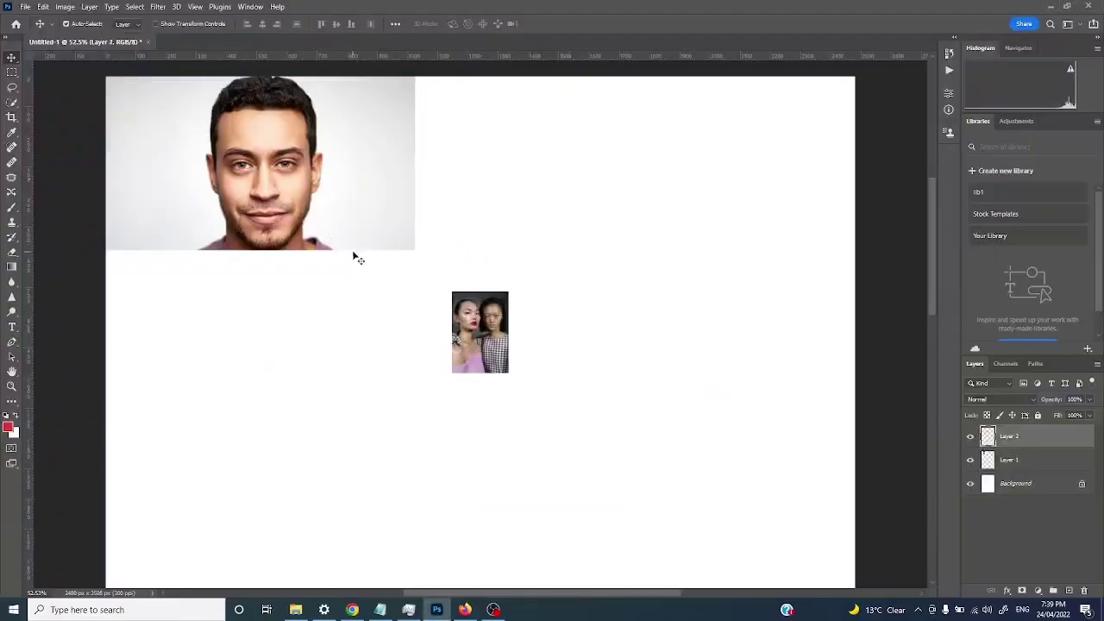
key(ctrl+z)
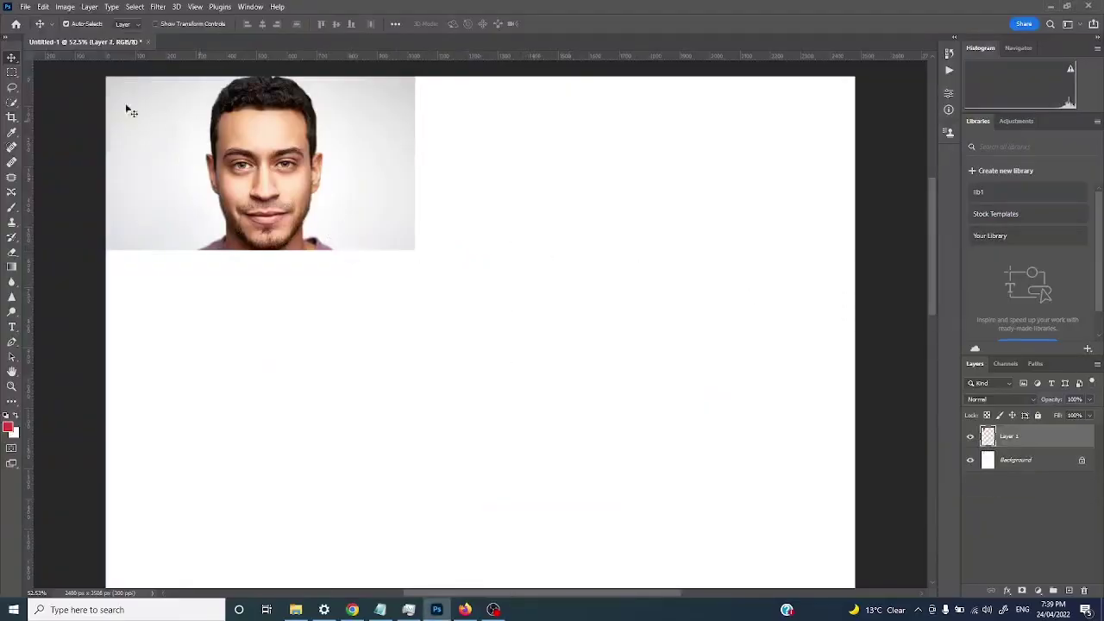
Create a new A4 document of 210 × 297 mm at 300 ppi and paste the copied Elle photo into it
click(26, 7)
click(36, 23)
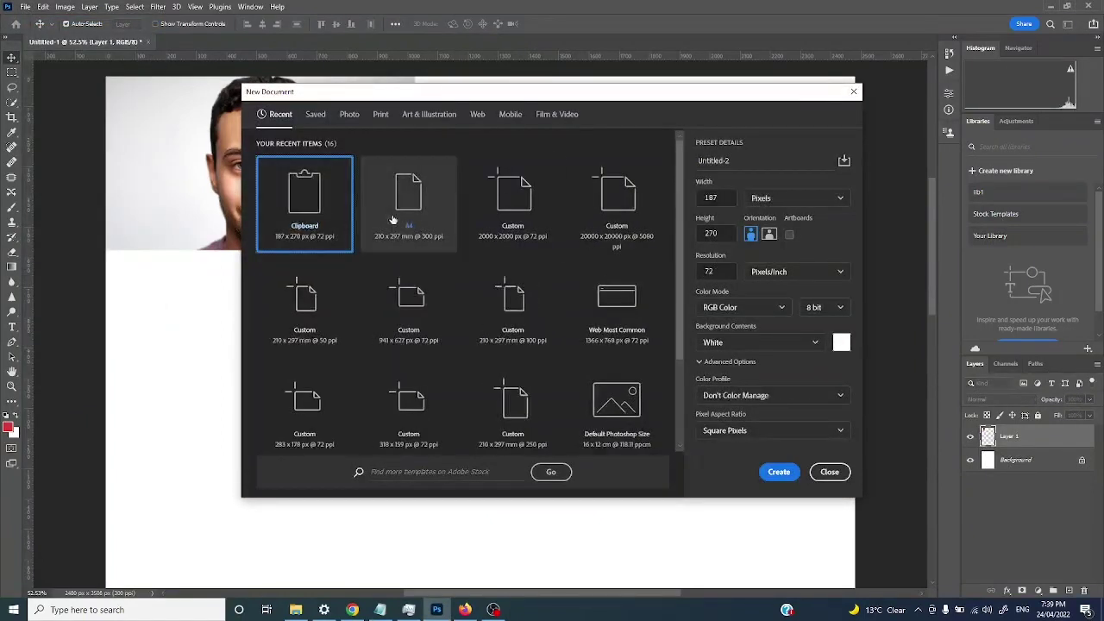
click(779, 471)
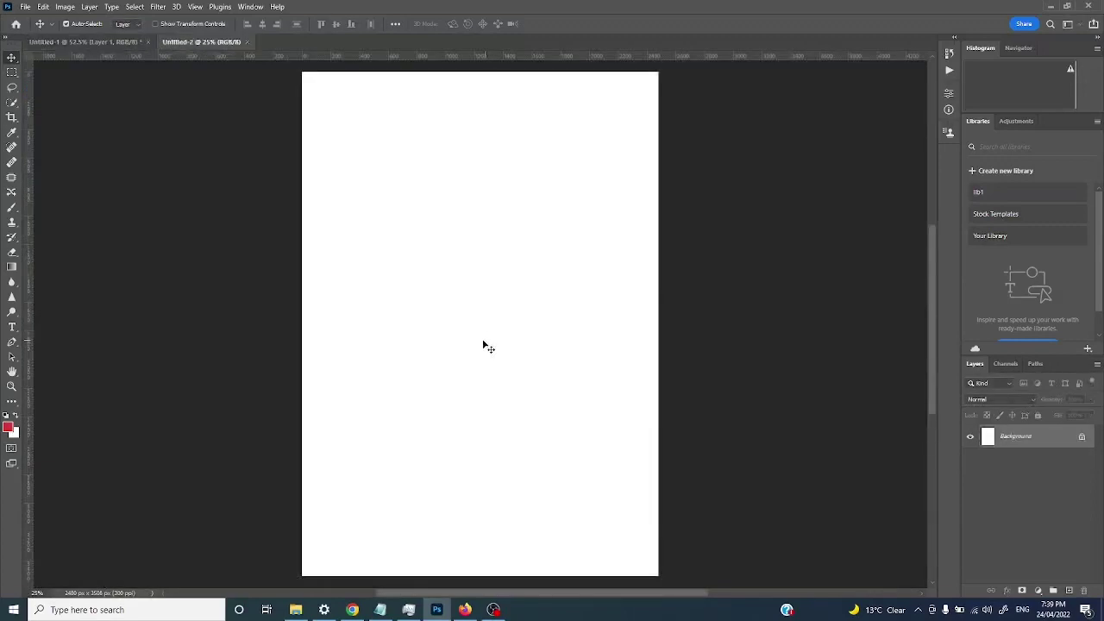
key(ctrl+v)
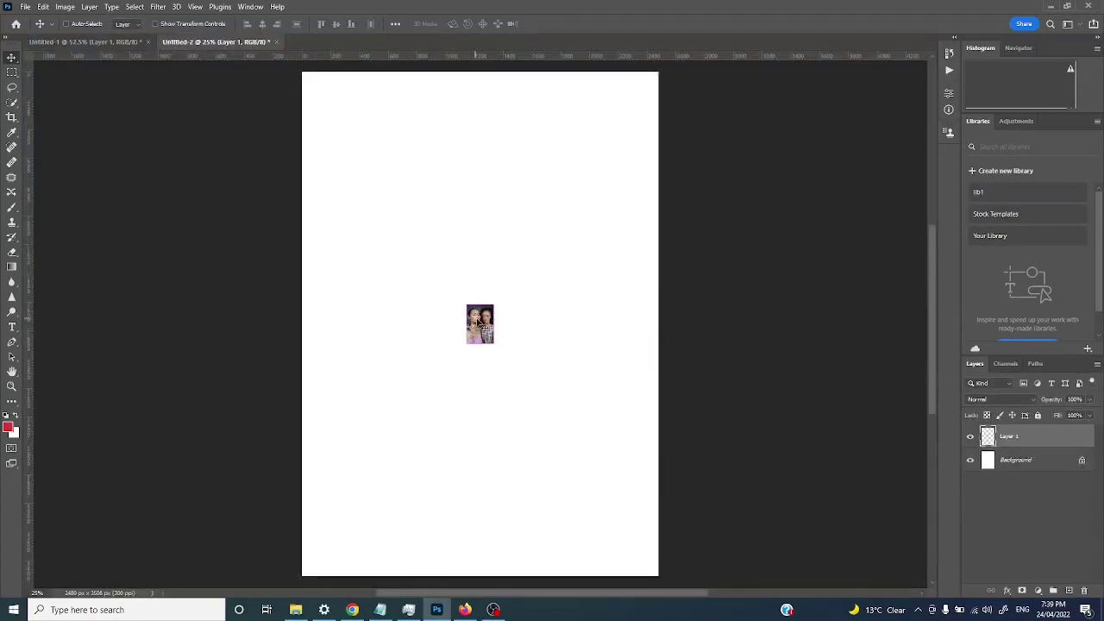
Switch to Chrome, open the Elle face essence article from the image preview, accept its privacy notice and copy the article's lead photo
key(alt+Tab)
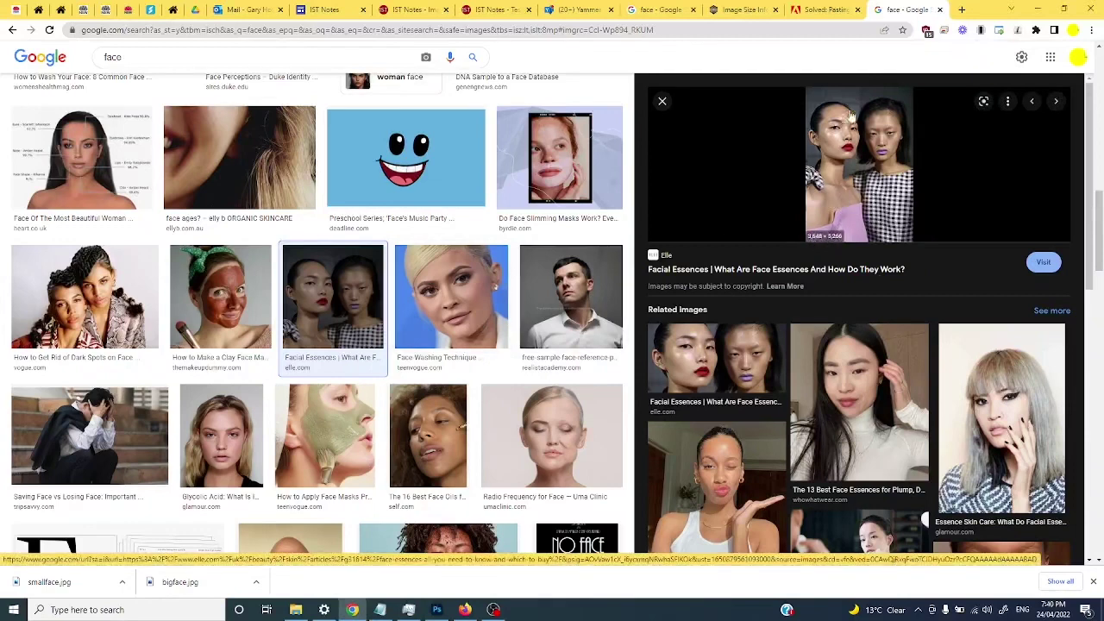
click(848, 154)
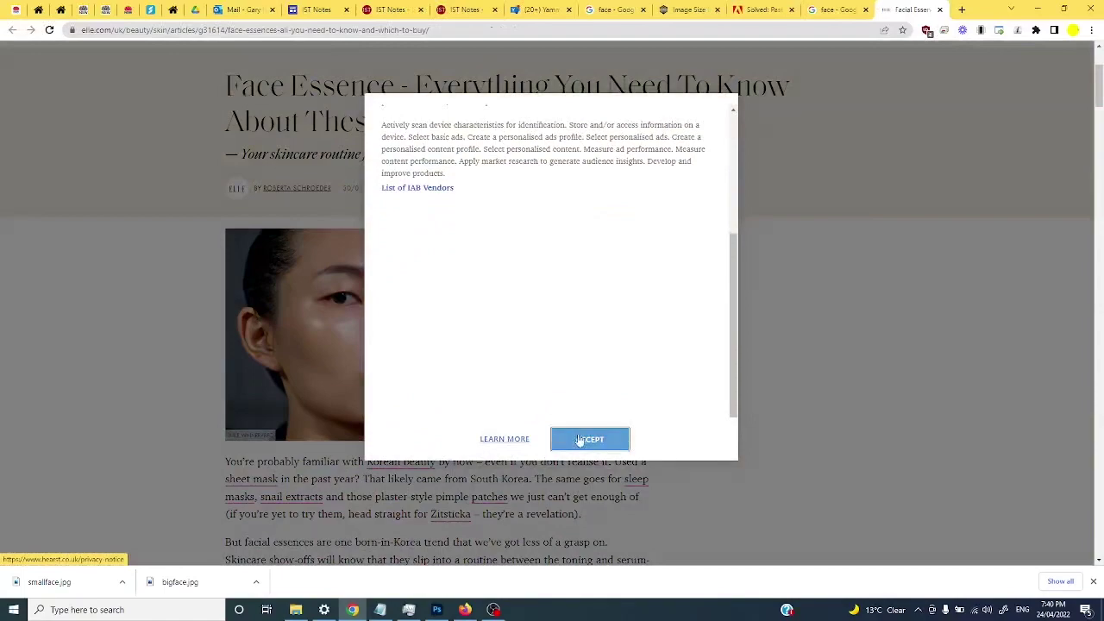
click(586, 441)
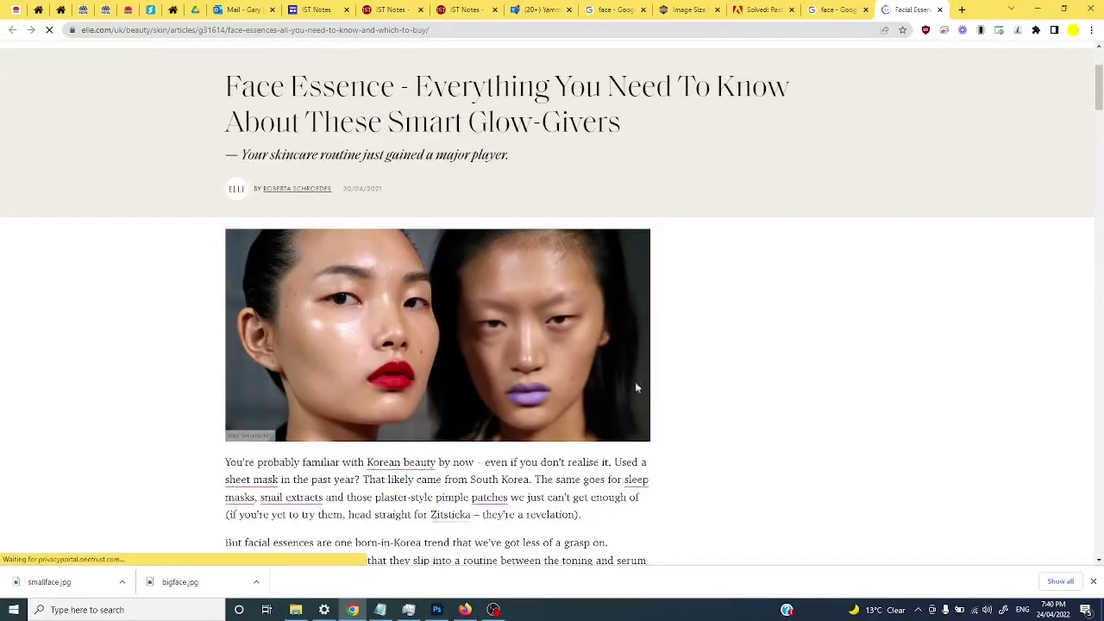
scroll(690, 396, down, 10)
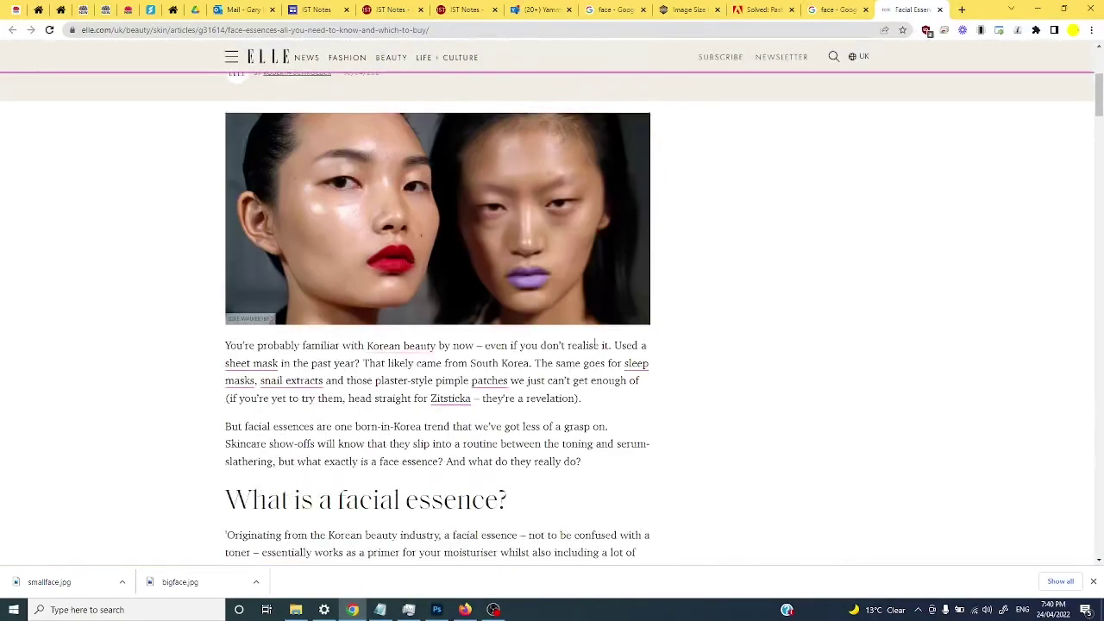
right_click(416, 230)
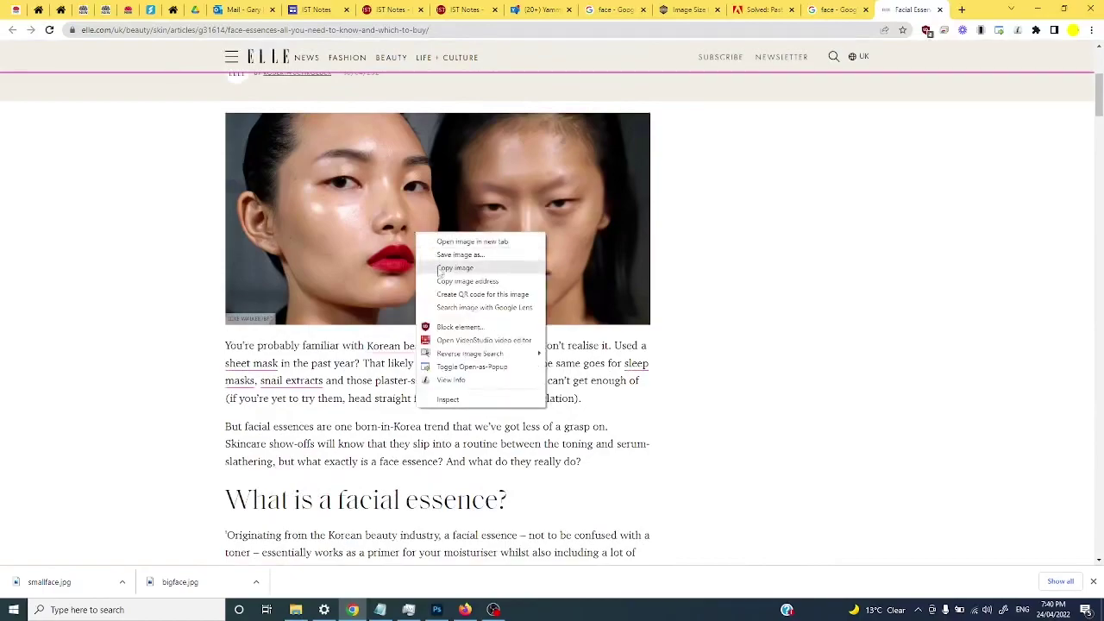
click(440, 270)
Switch to Photoshop, paste the copied lead photo into the A4 document and move it to the page's upper-left corner
key(alt+Tab)
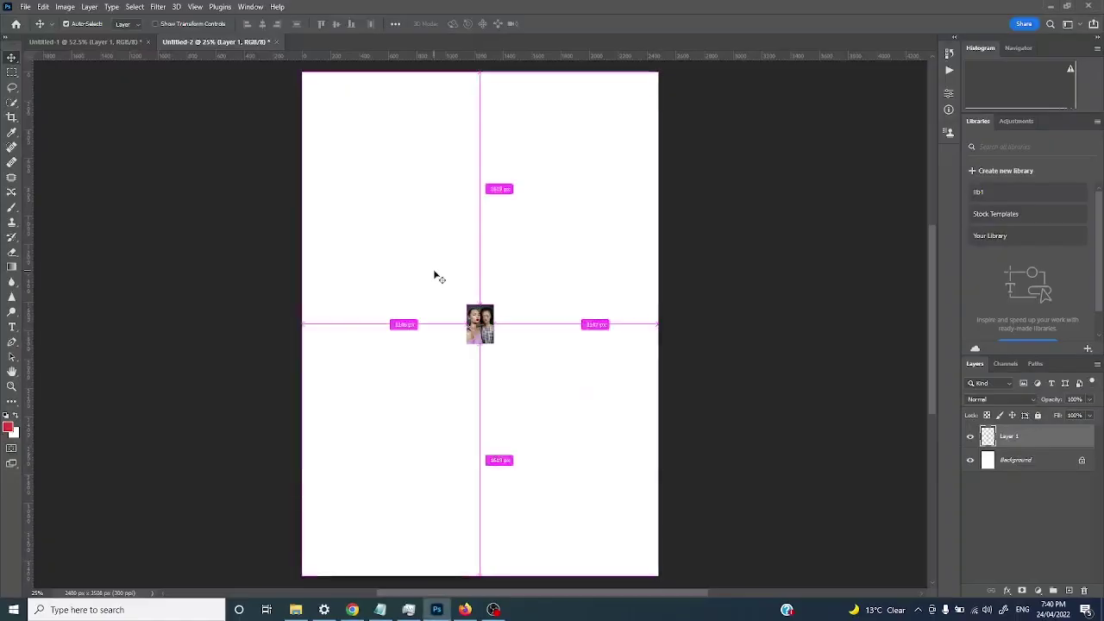
key(ctrl+v)
drag(481, 313, 380, 136)
Return to the Google Images results in Chrome and run an image search for "ant"
key(alt+Tab)
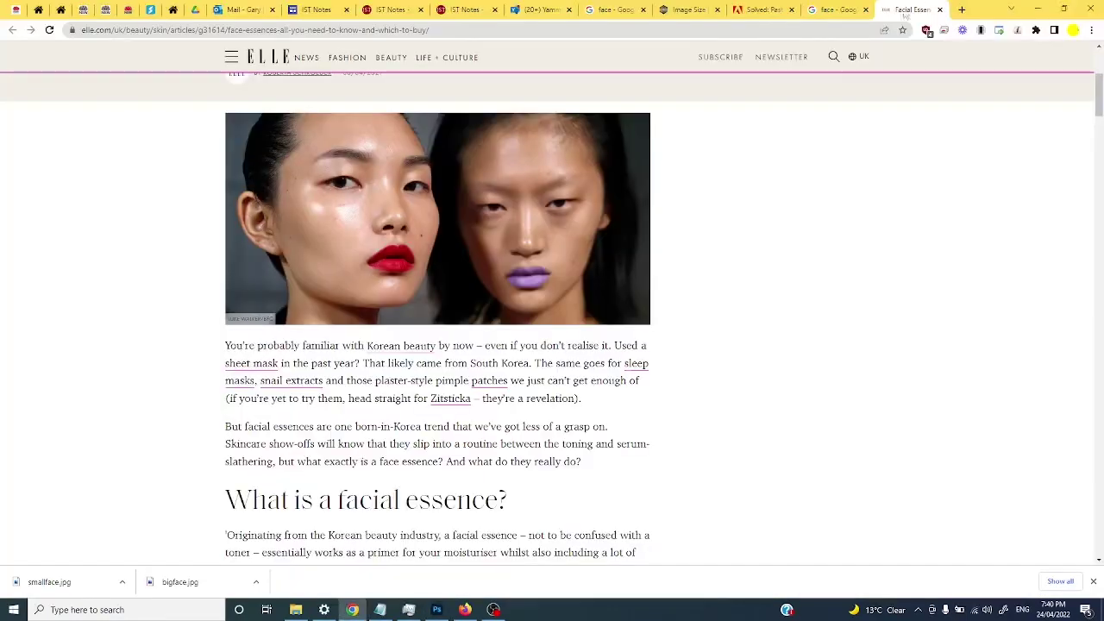
click(837, 9)
text(a)
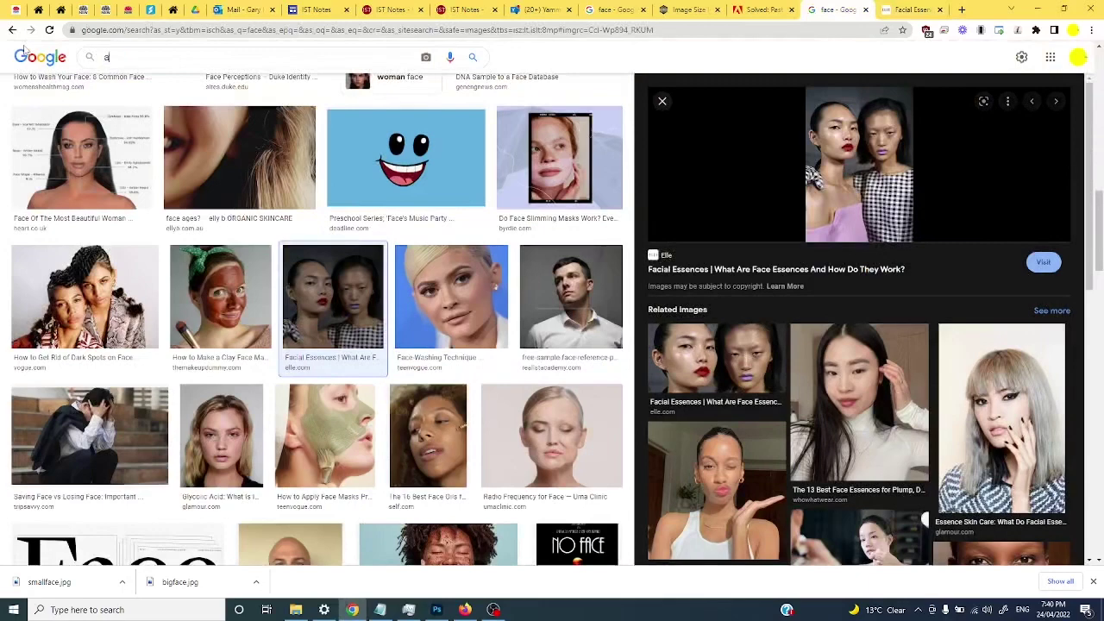
text(nt)
key(Return)
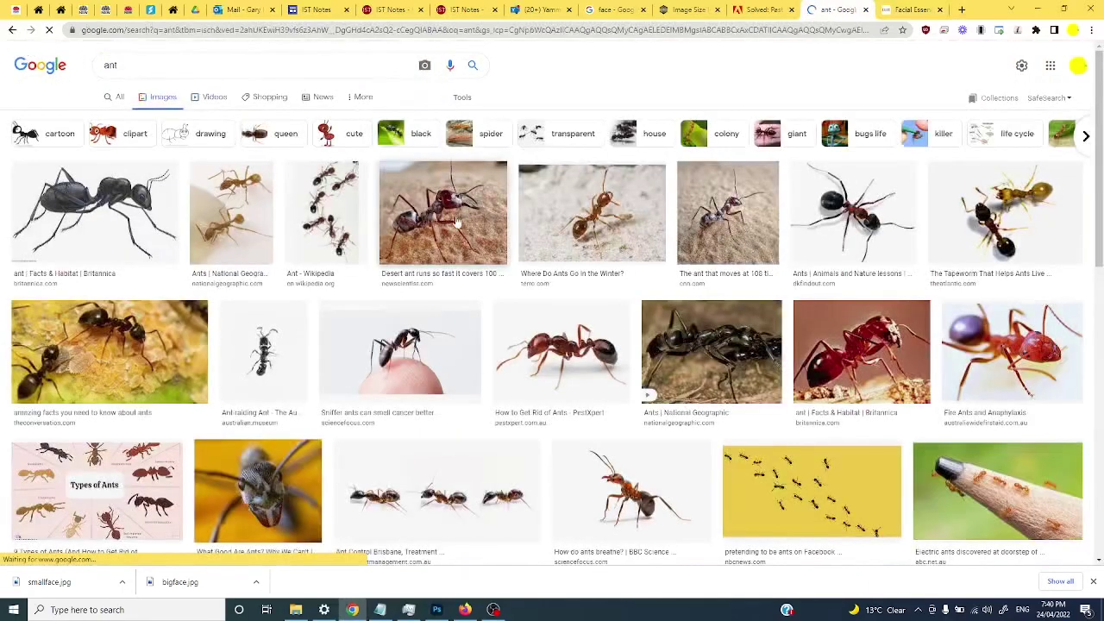
Preview the Britannica ant and the Terro "Where Do Ants Go in the Winter?" photo, check their pixel dimensions, and copy the Terro photo
click(454, 223)
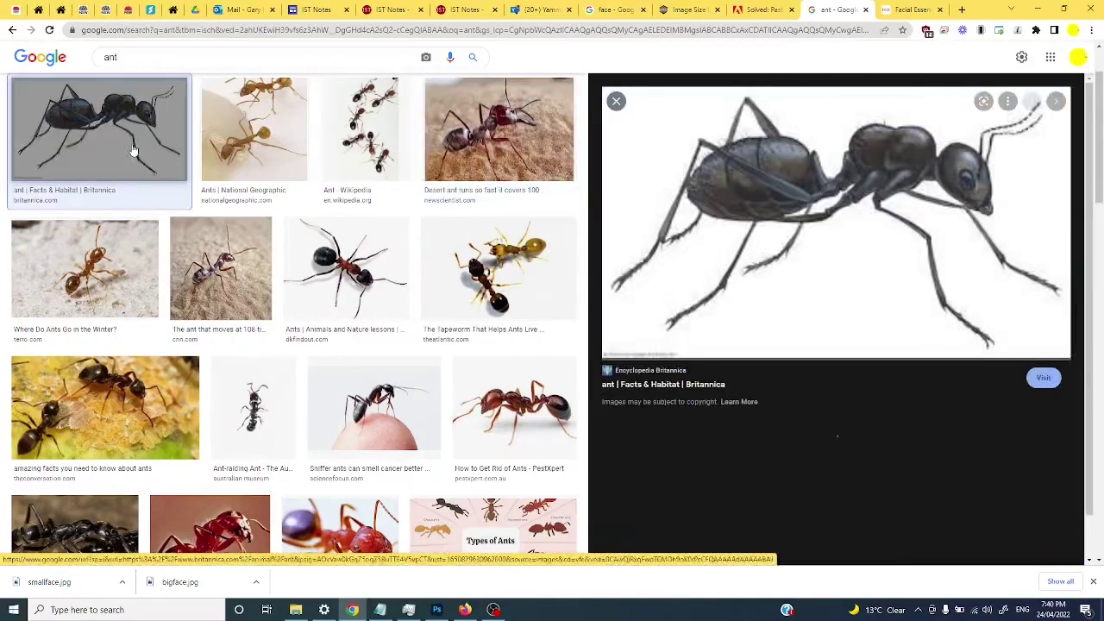
click(133, 150)
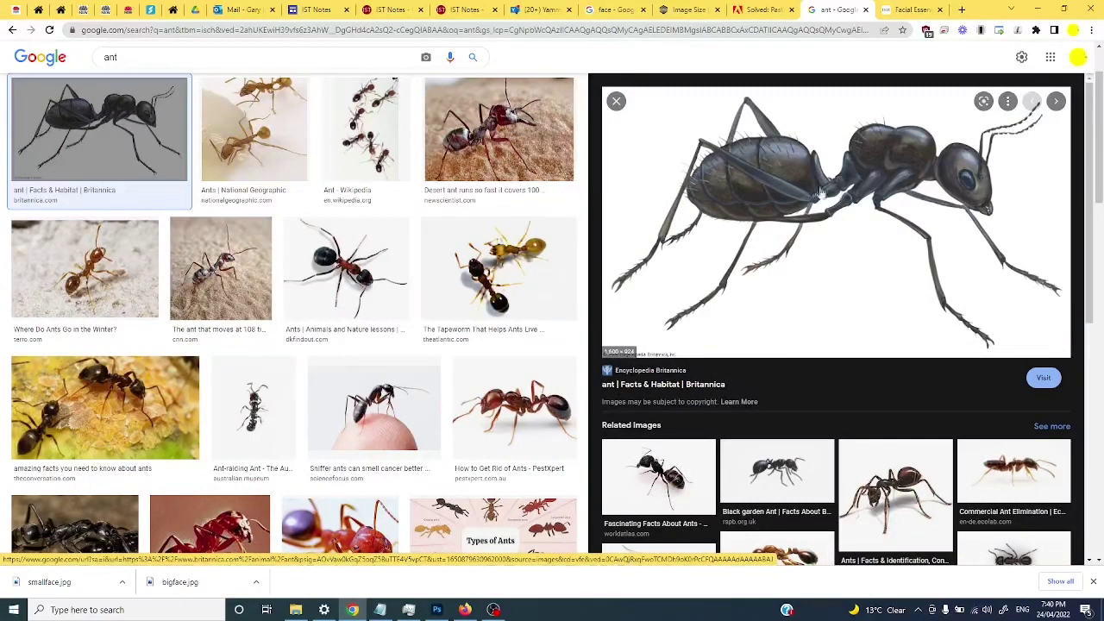
click(84, 267)
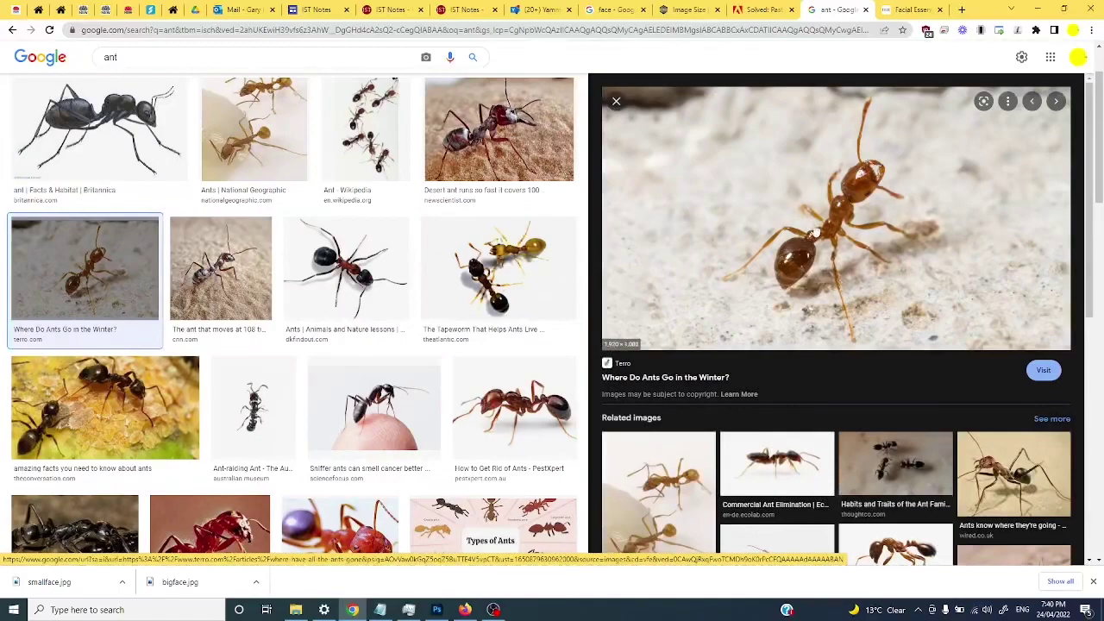
right_click(810, 223)
click(852, 359)
Switch to Photoshop, try pasting the ant photo into the A4 document, and undo the pastes and move back to a blank page
key(alt+Tab)
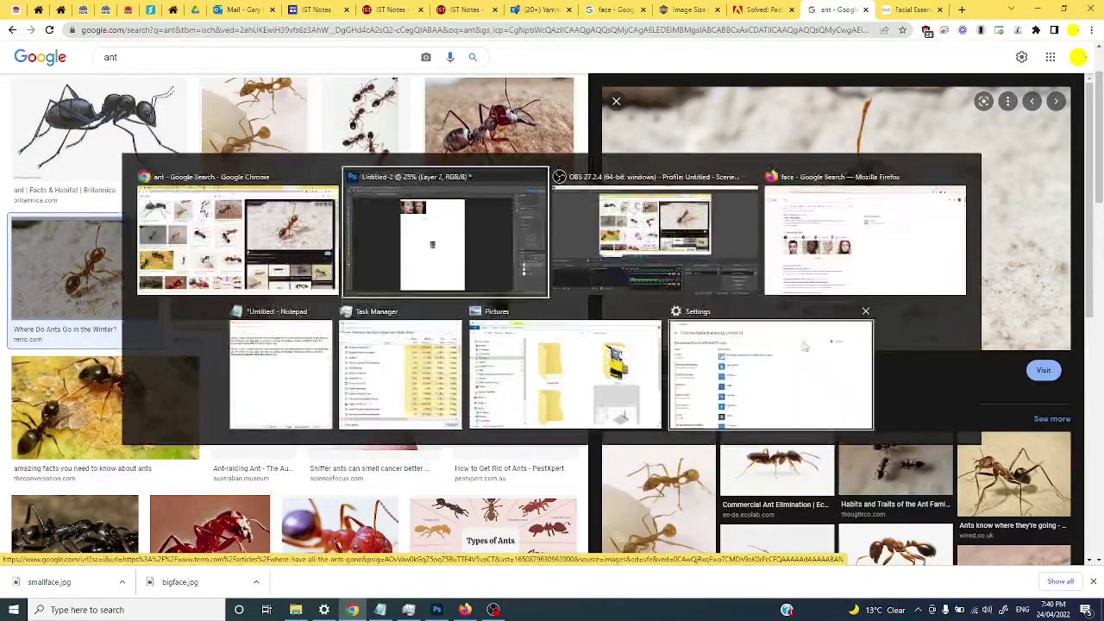
key(ctrl+v)
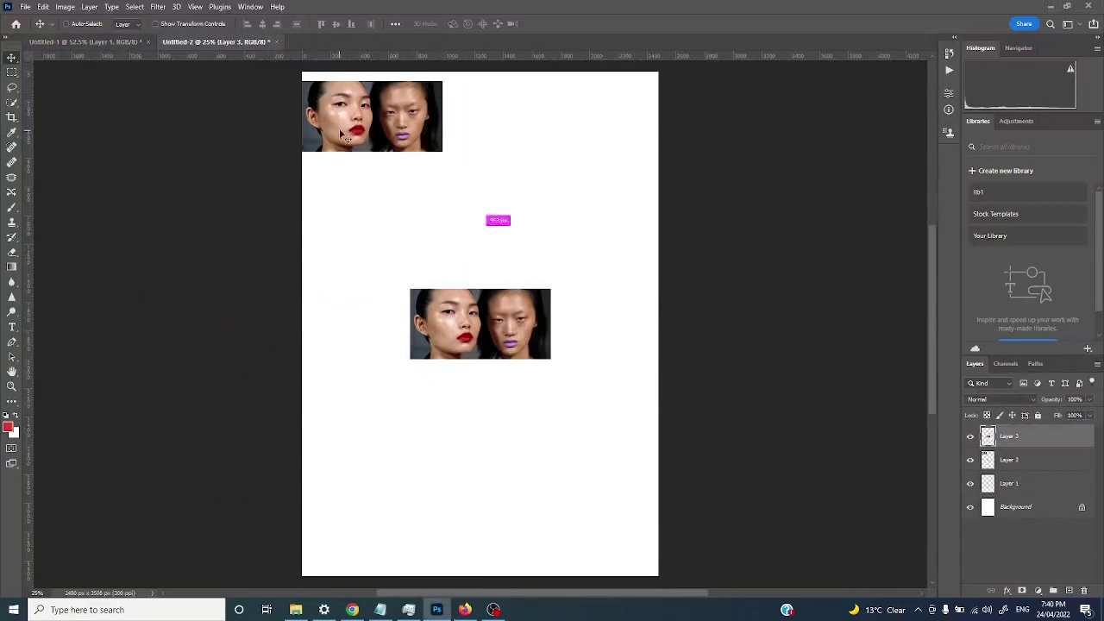
key(ctrl+z)
key(ctrl+z)
key(ctrl+z)
key(ctrl+z)
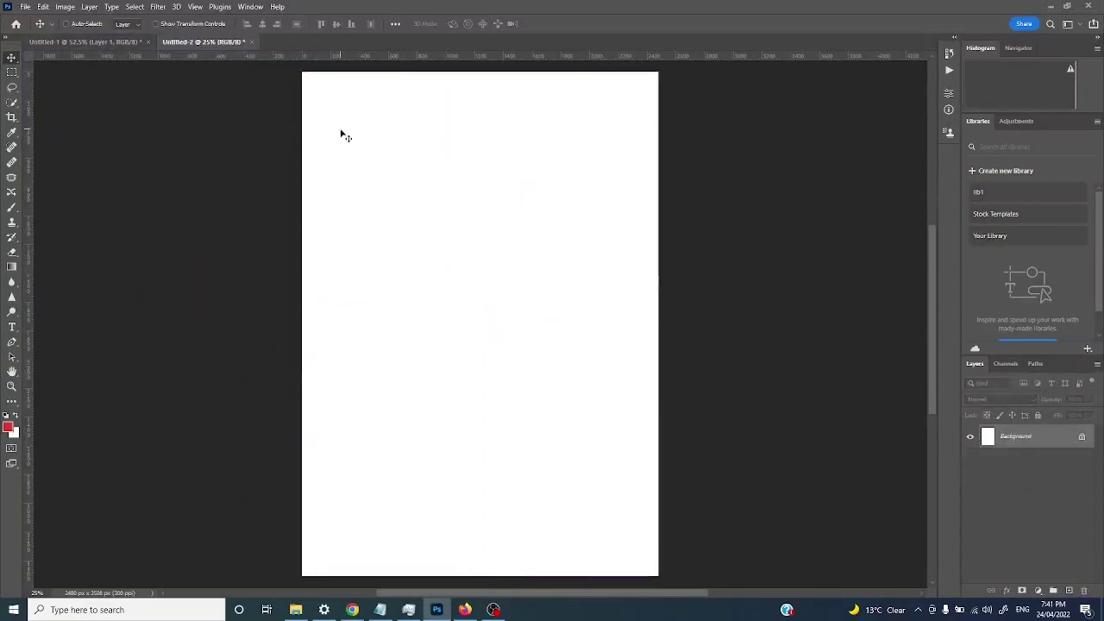
Retry pasting the ant photo on the blank page and again with a new empty layer added, undoing each paste
key(ctrl+v)
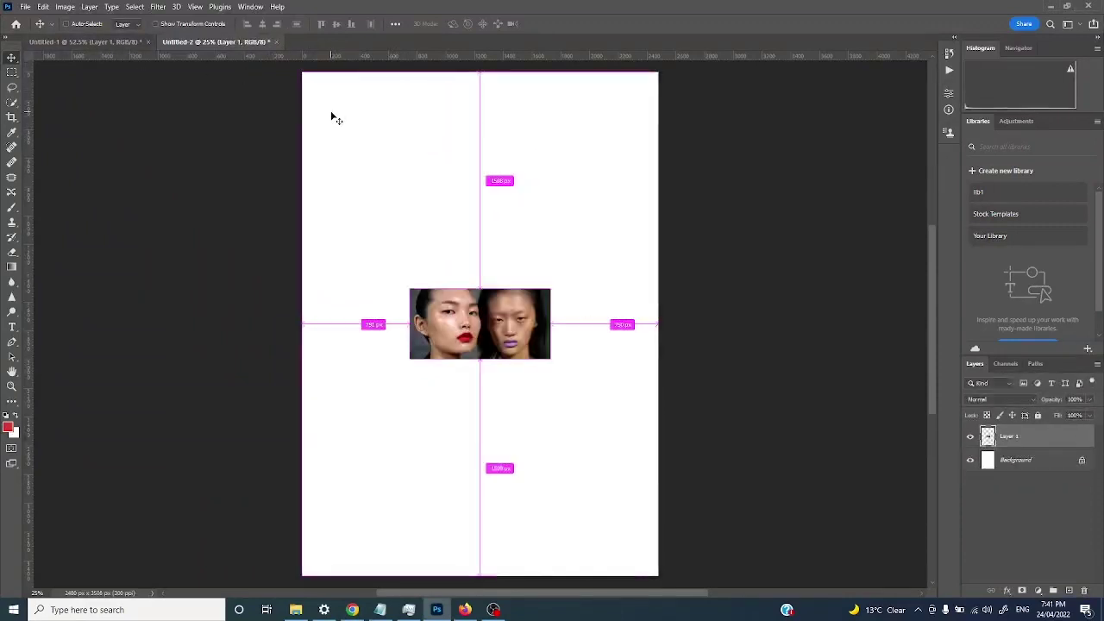
key(z)
key(ctrl+z)
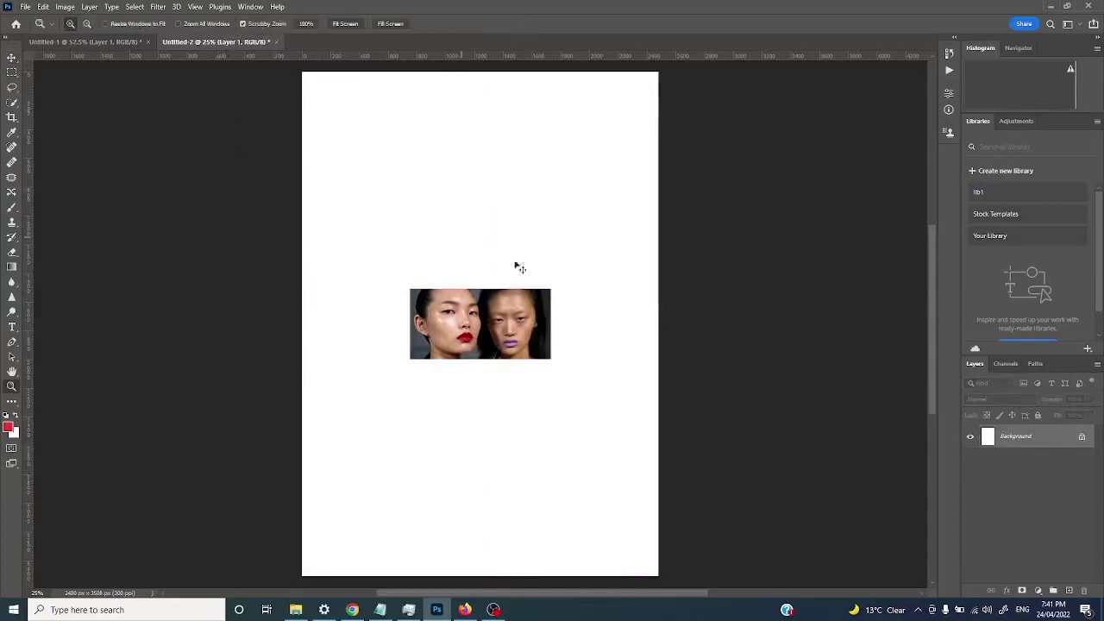
click(1068, 590)
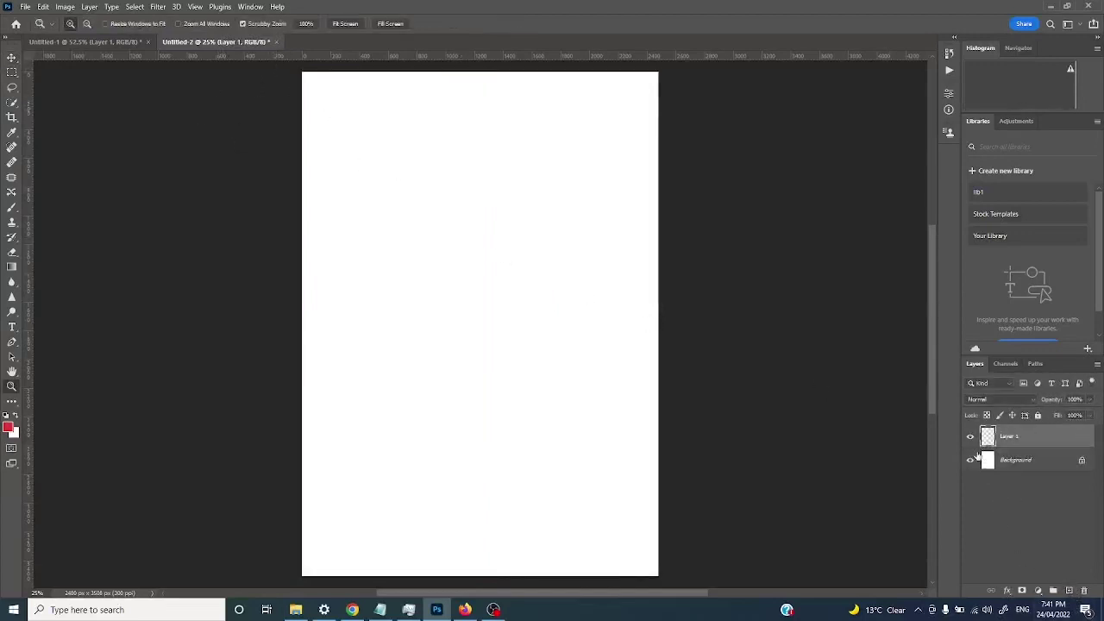
key(ctrl+v)
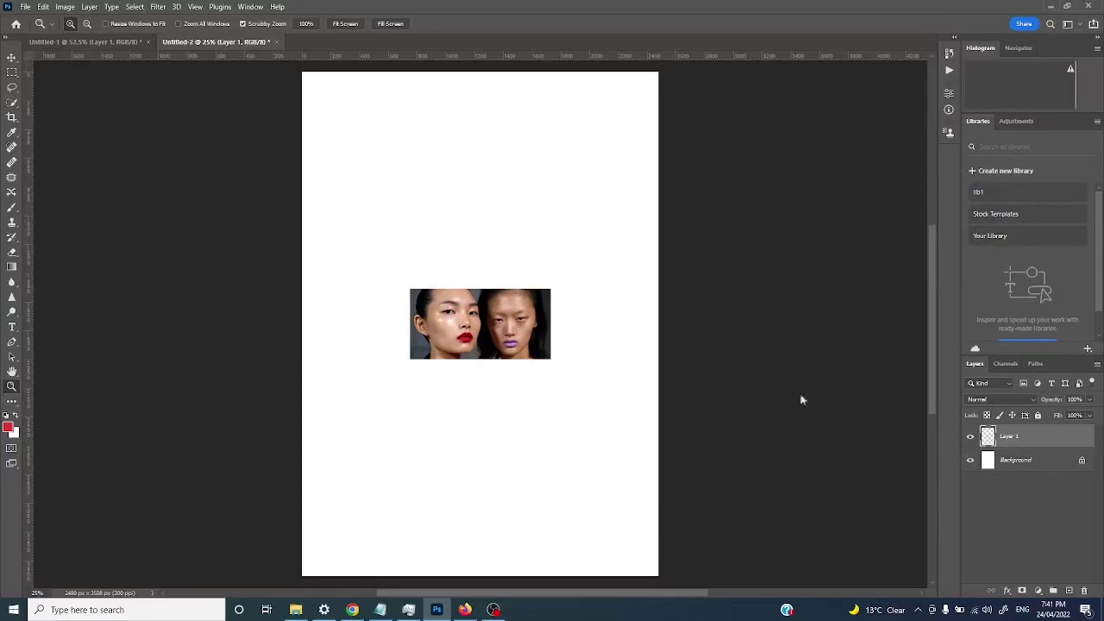
key(ctrl+z)
Try the Paste command once more with the empty layer selected, and undo it
right_click(464, 254)
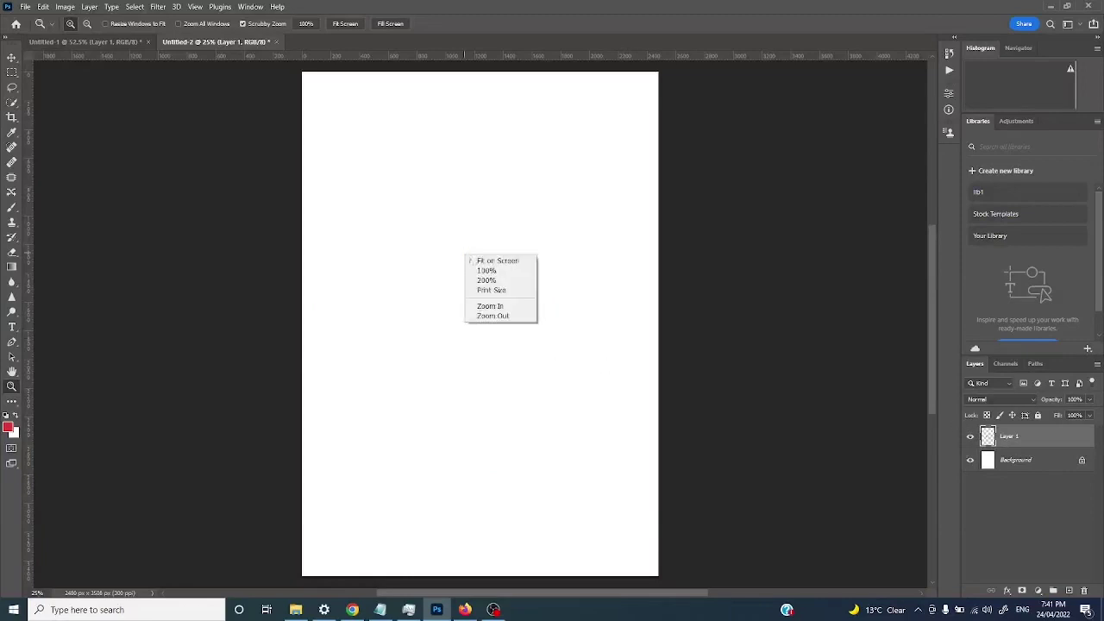
click(43, 7)
click(43, 7)
click(55, 108)
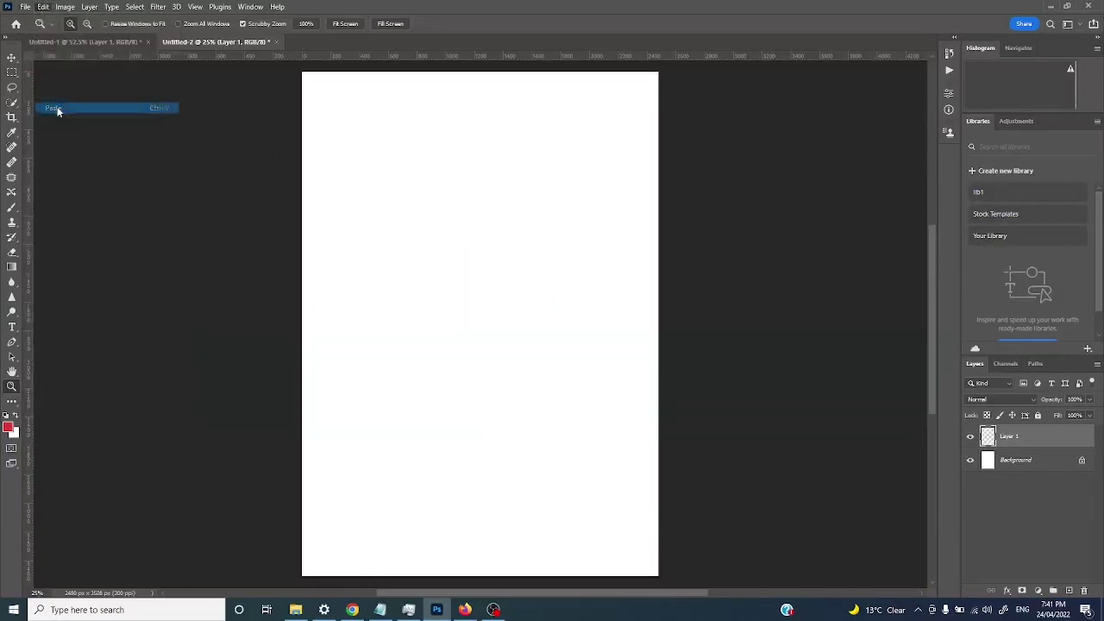
key(ctrl+z)
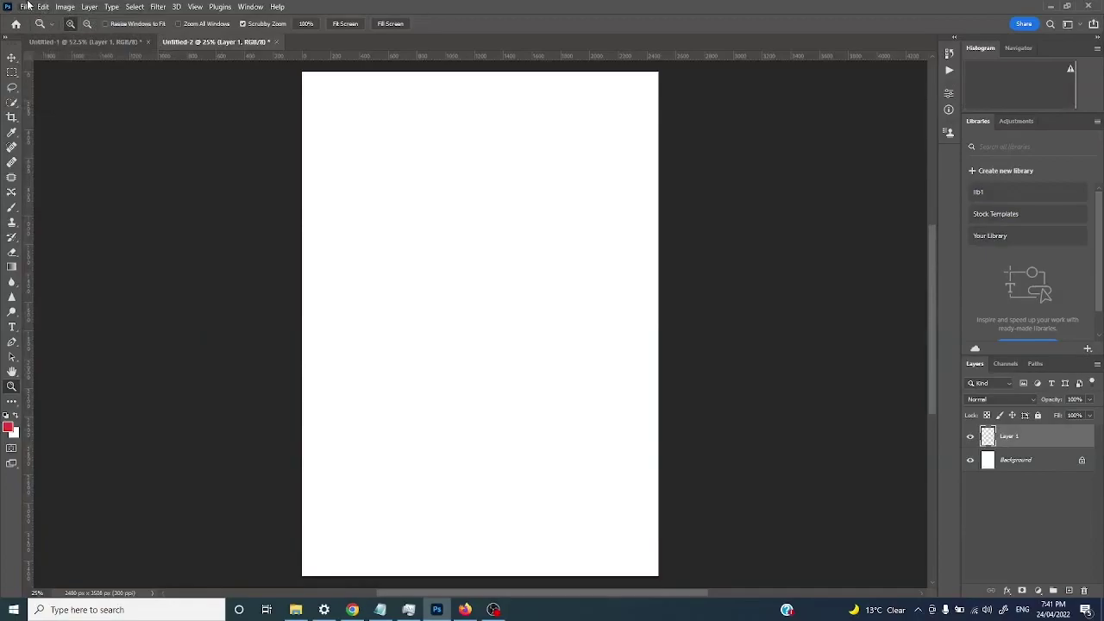
Copy the Terro ant photo again in Chrome, return to Photoshop and try pasting it into the A4 document
key(alt+Tab)
right_click(747, 211)
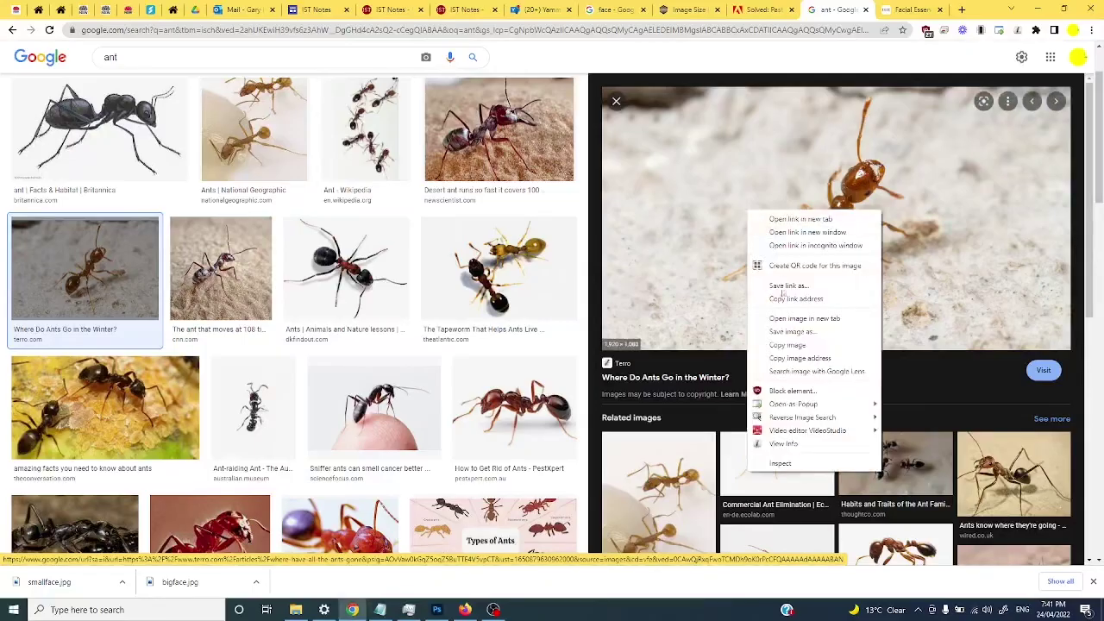
click(786, 344)
key(alt+Tab)
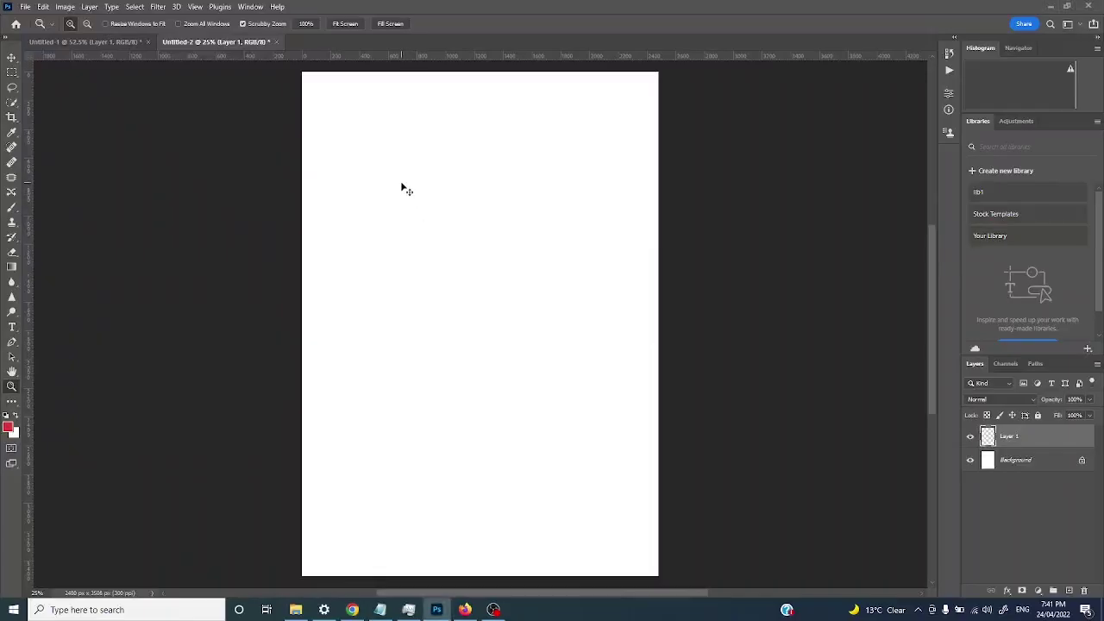
key(ctrl+v)
Create another A4 document of 210 × 297 mm at 300 ppi, paste the ant photo into it and inspect its sharpness up close
click(28, 8)
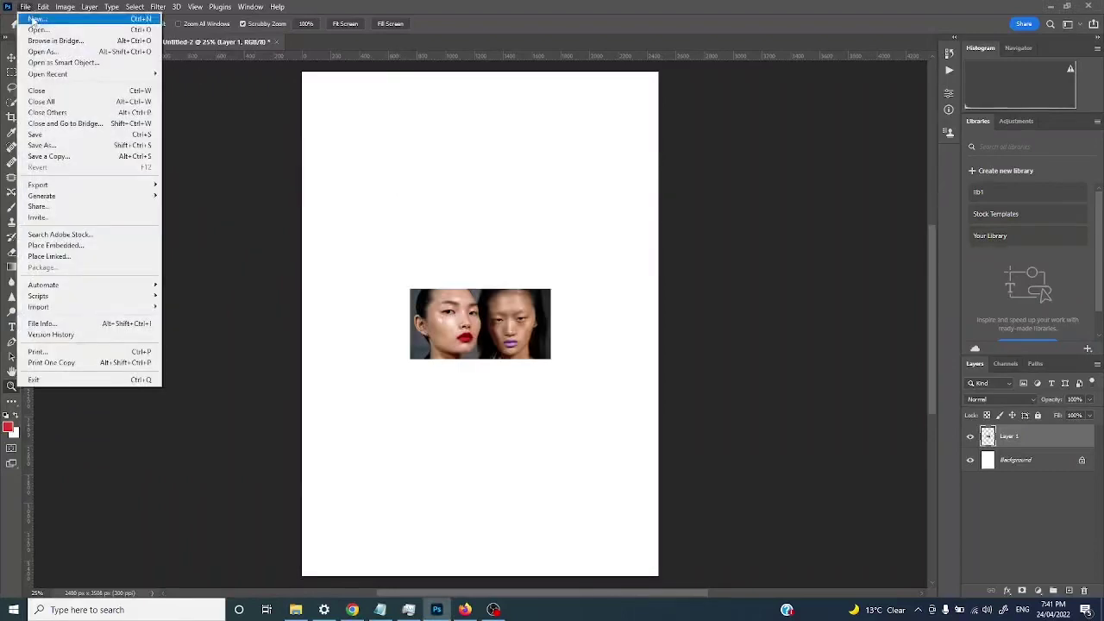
click(39, 21)
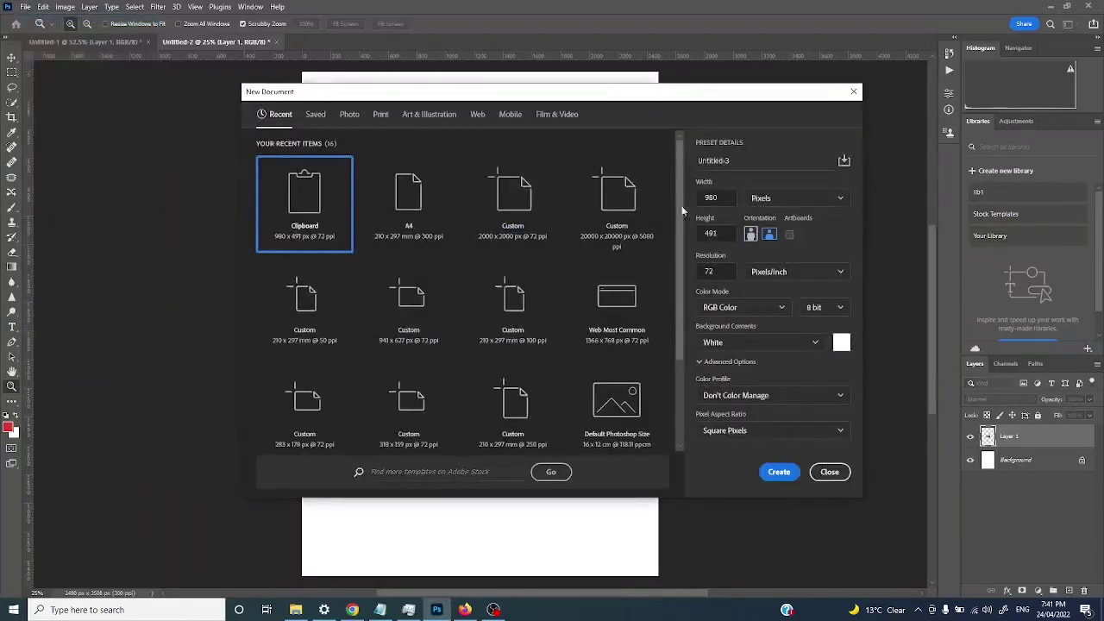
click(421, 211)
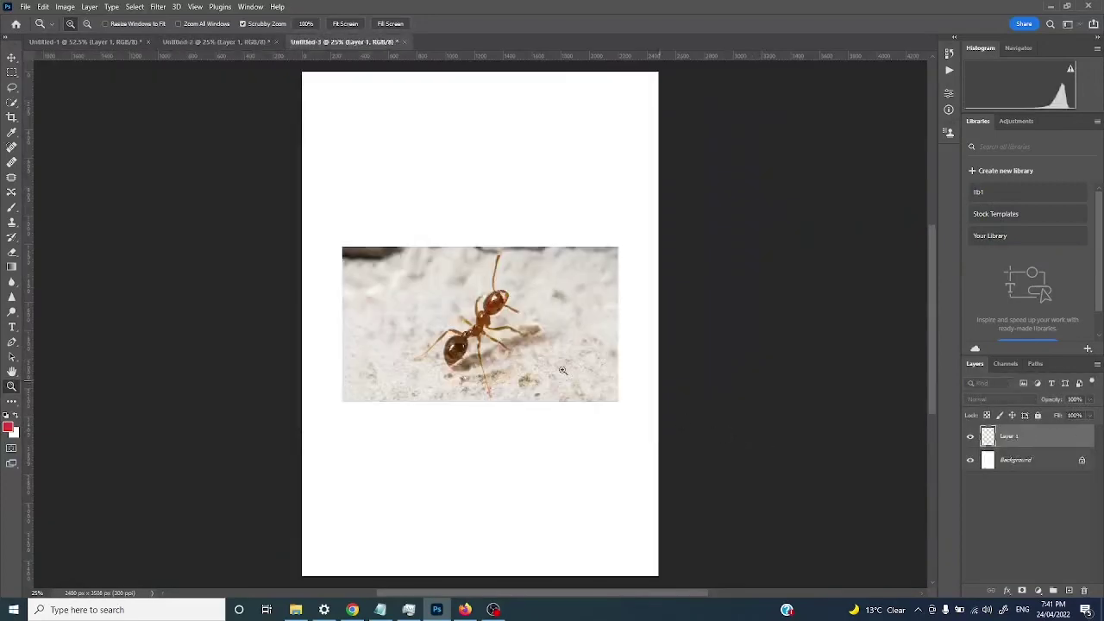
click(555, 365)
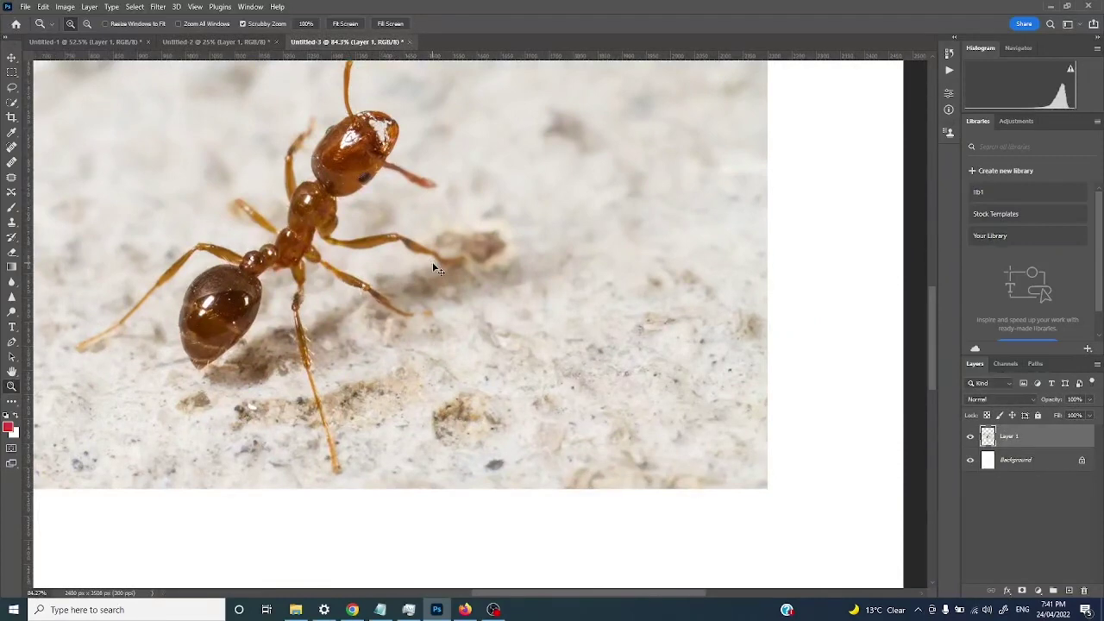
key(ctrl+0)
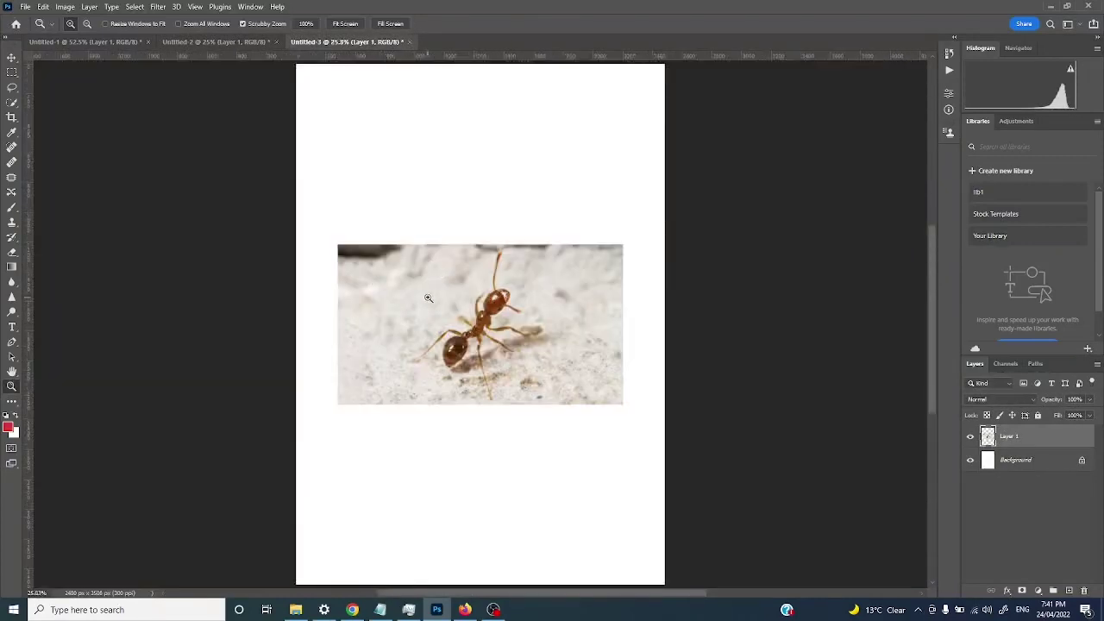
View the Terro ant photo's image information in Chrome, compare its dimensions with its size on the Photoshop page, and browse the ant results
click(352, 609)
right_click(709, 197)
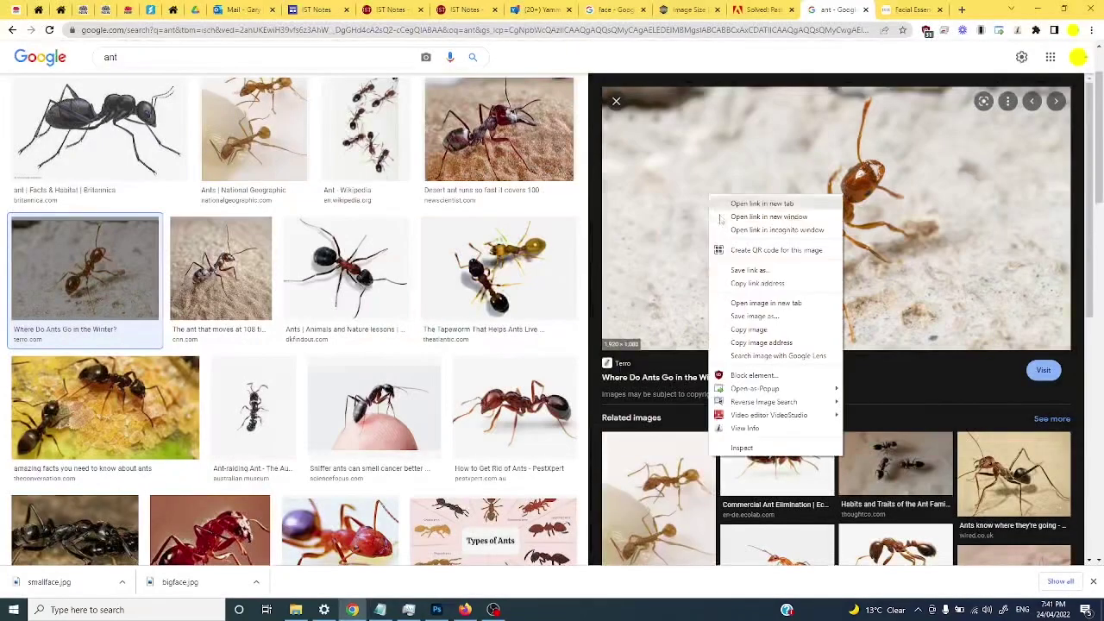
click(758, 430)
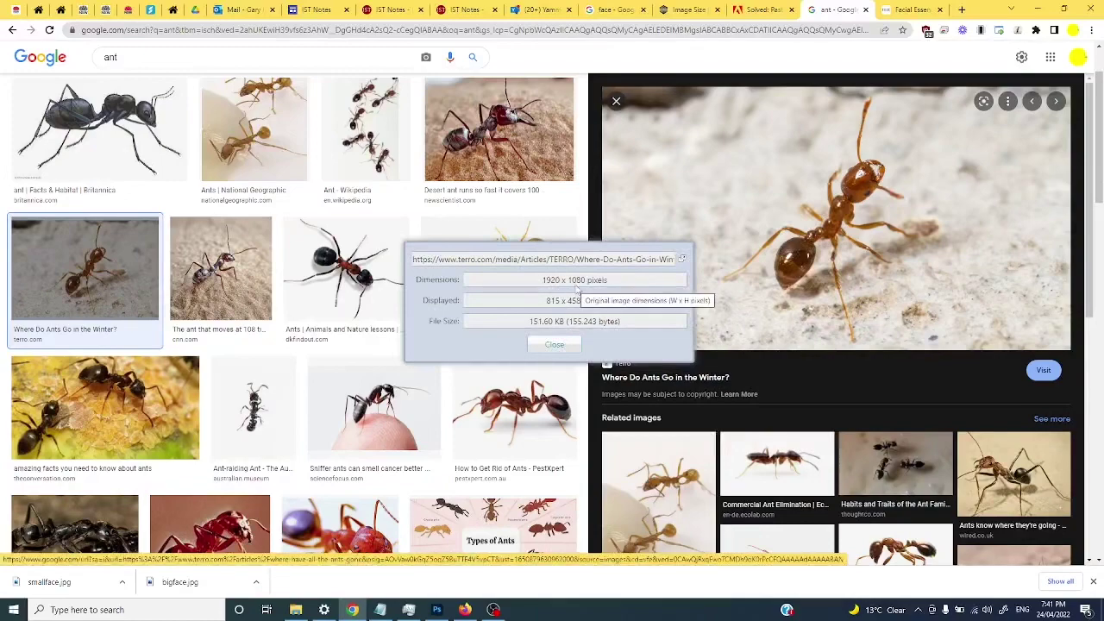
key(alt+Tab)
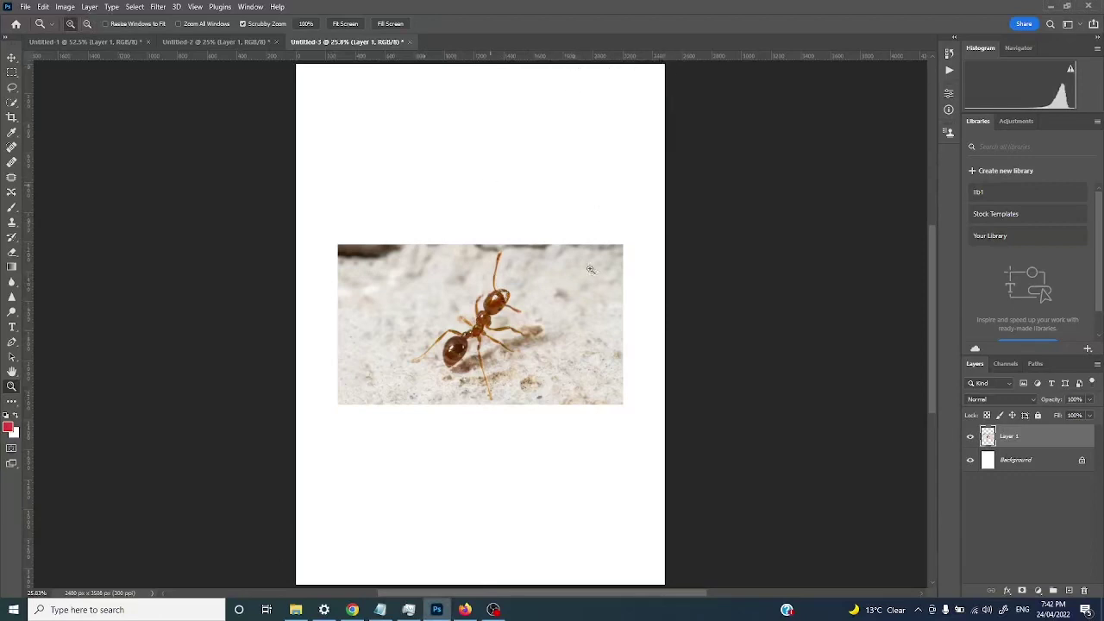
key(alt+Tab)
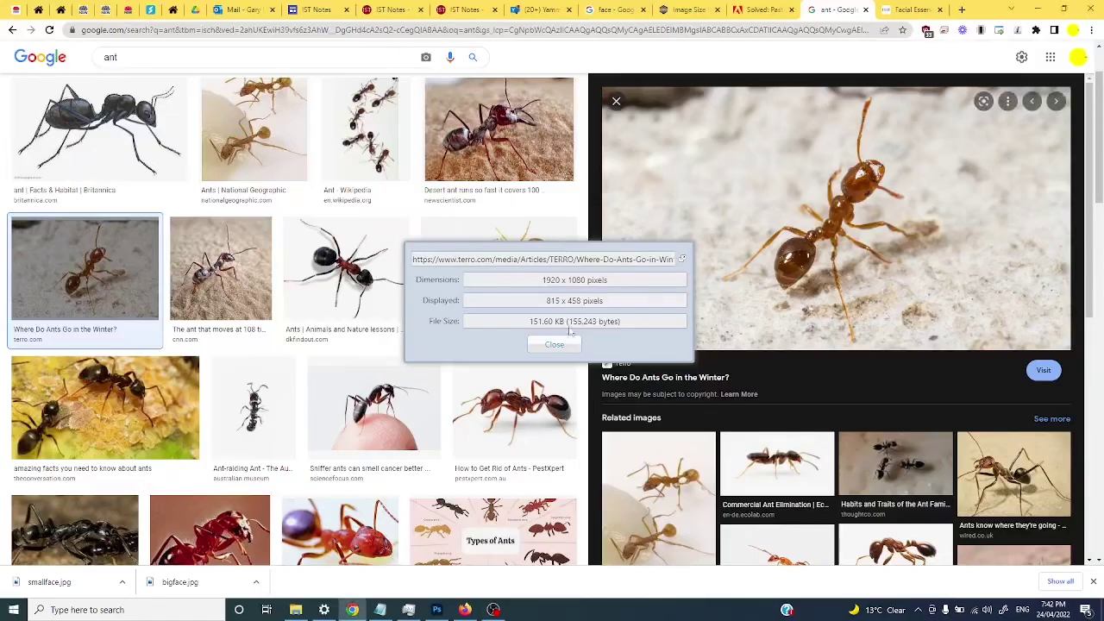
click(556, 343)
scroll(608, 358, down, 5)
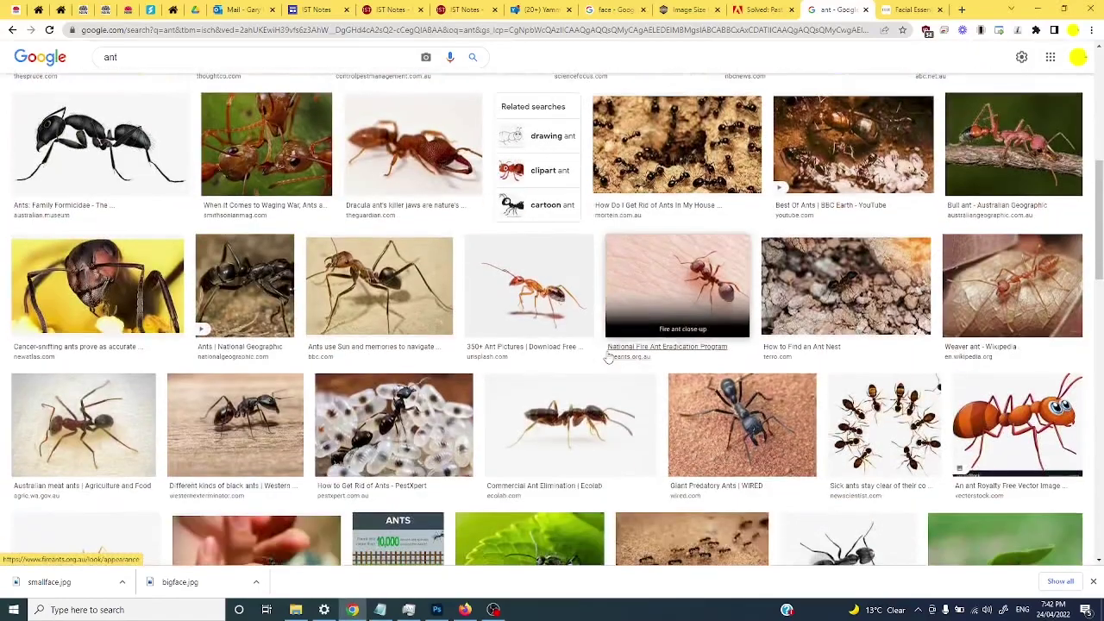
scroll(198, 289, up, 5)
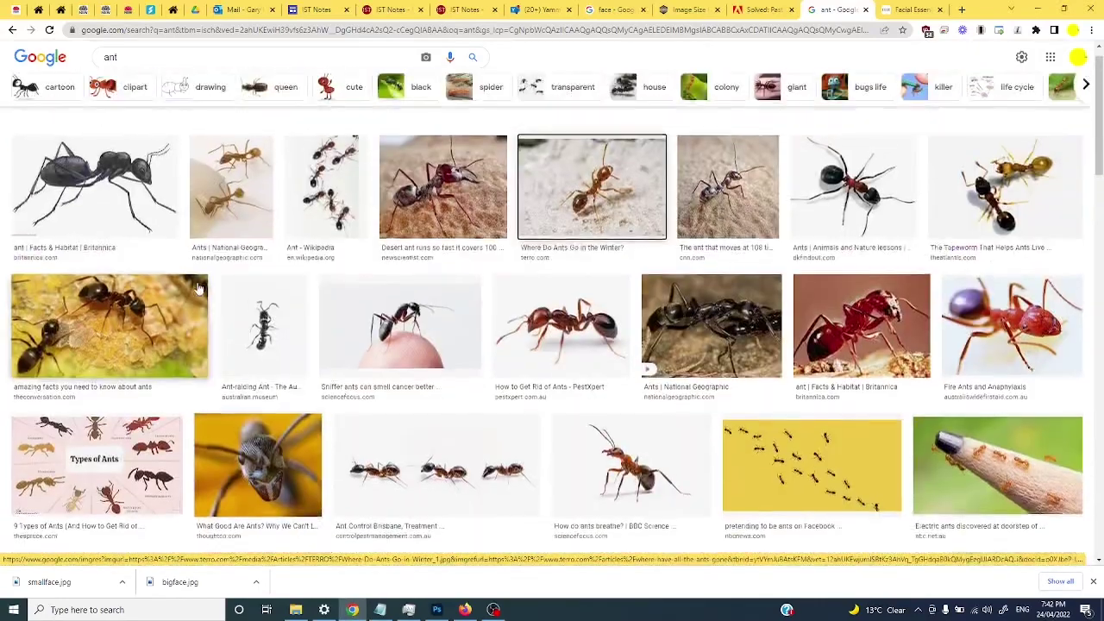
Preview the New Scientist desert ant photo in the image results and open its source article
scroll(198, 289, up, 1)
click(428, 231)
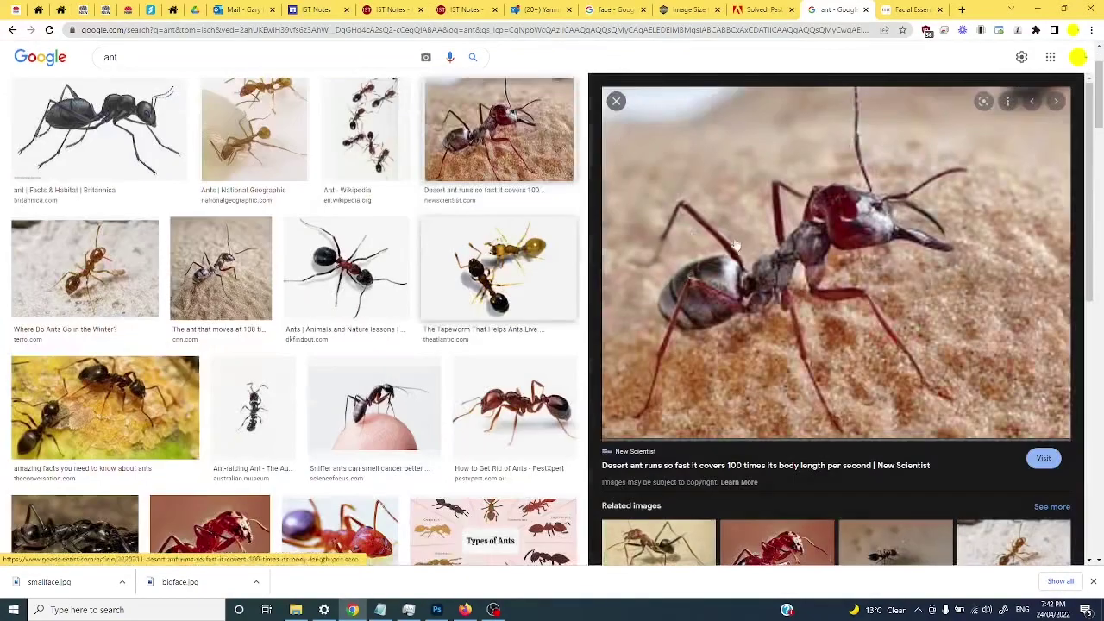
right_click(742, 236)
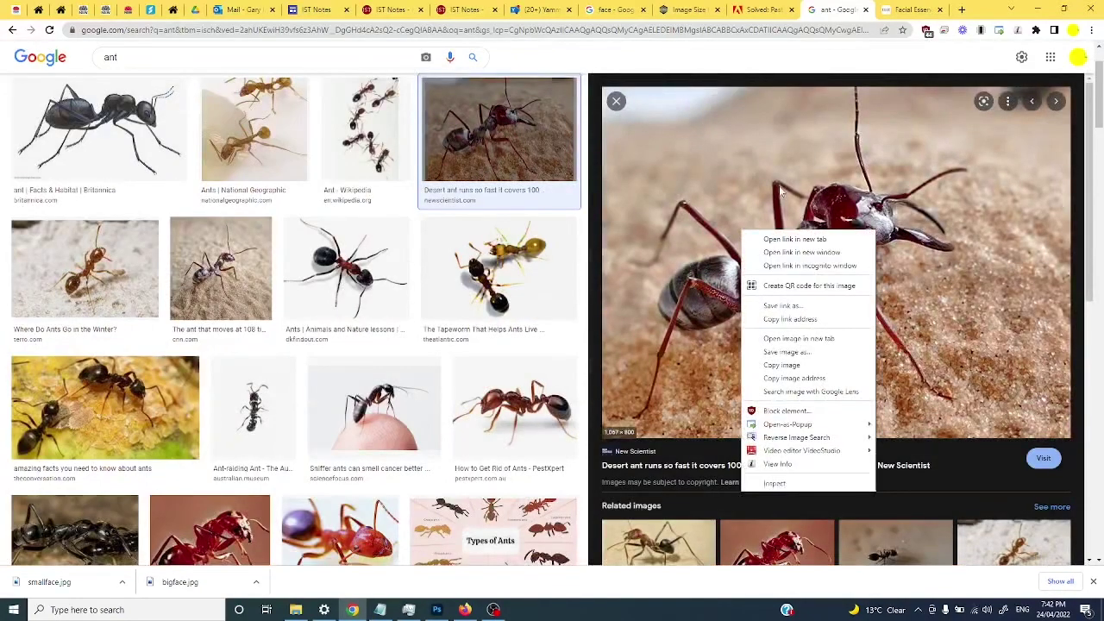
click(733, 200)
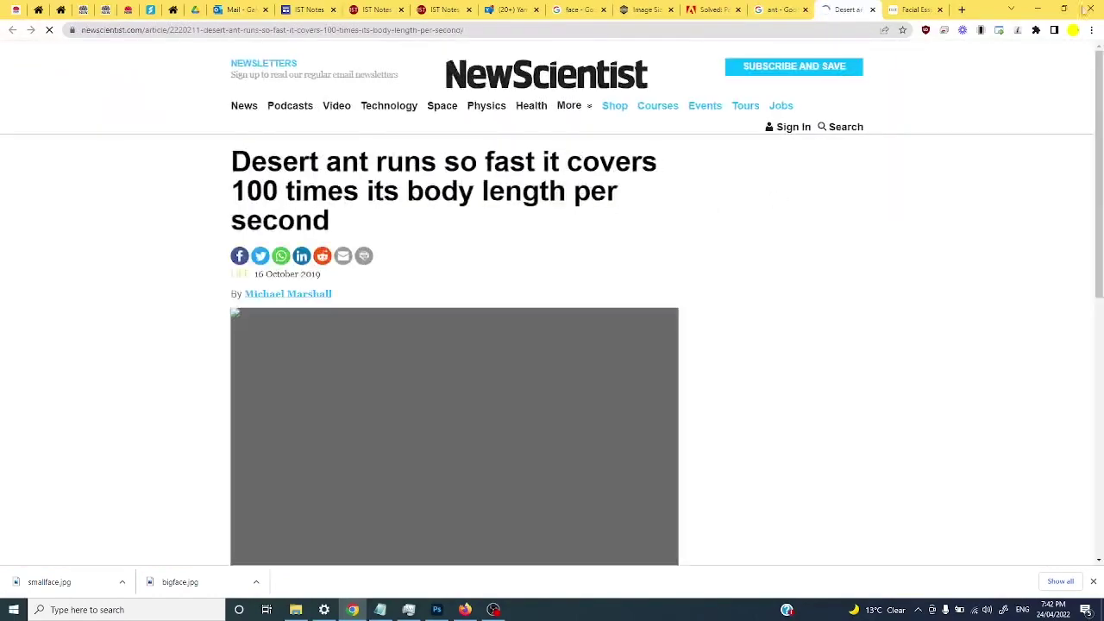
Search for "bing" in a new browser tab and open the Bing home page
click(961, 10)
text(bing)
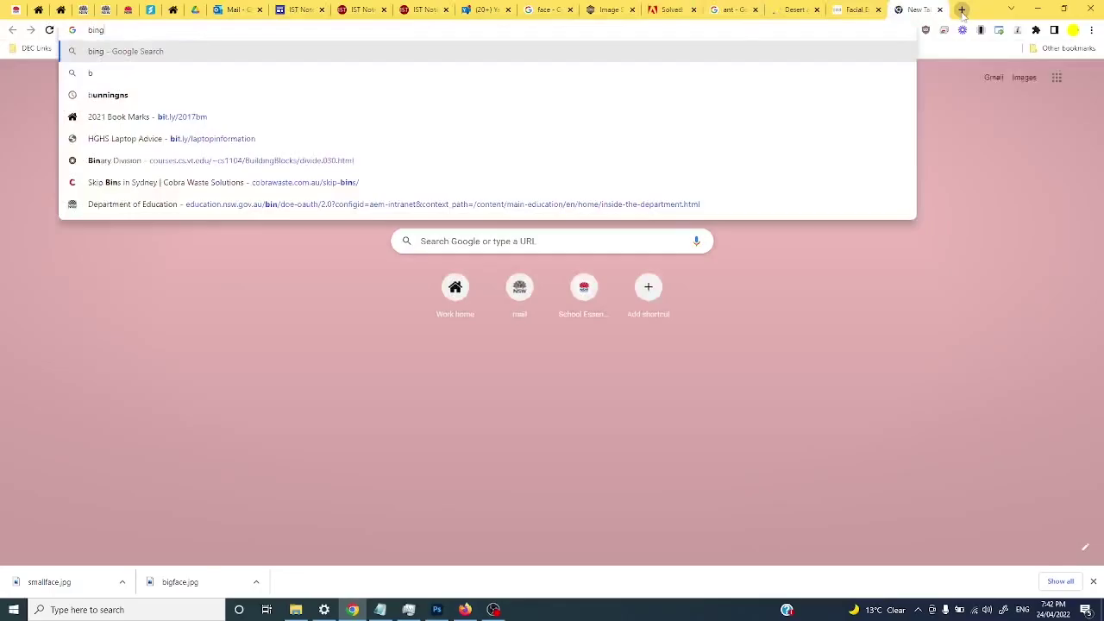
key(Return)
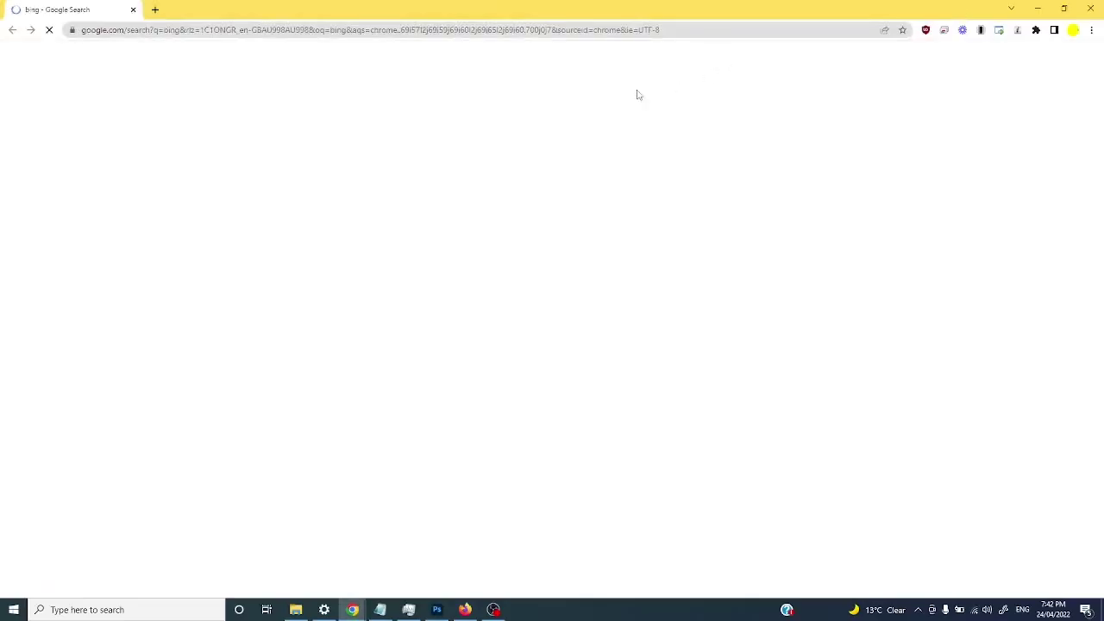
click(114, 169)
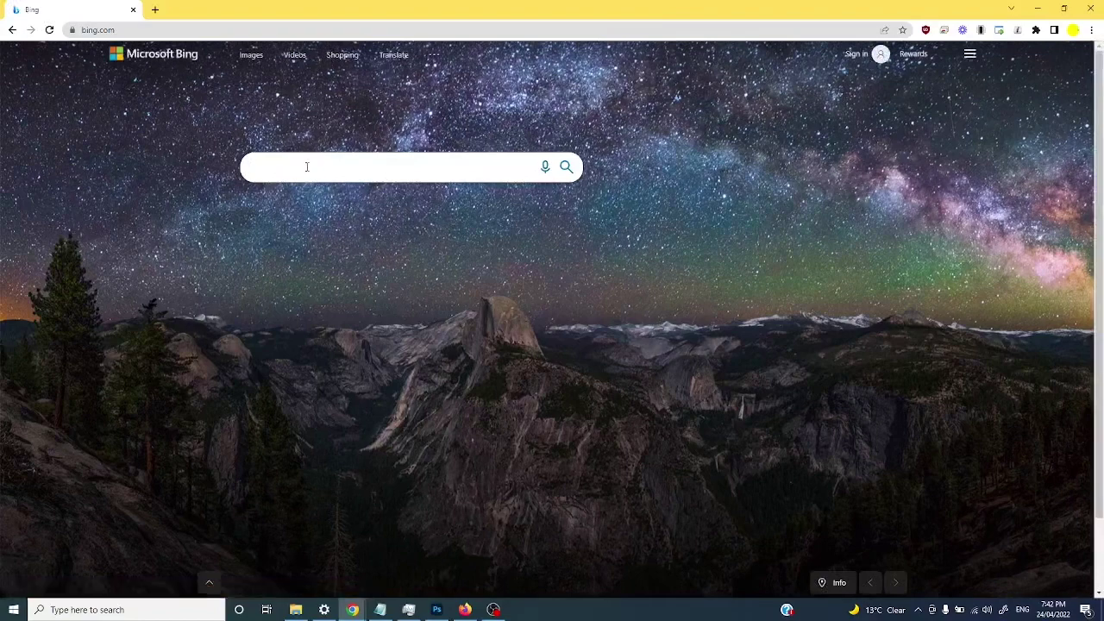
Go to Bing's image search and search it for "ant"
text(ant)
click(251, 54)
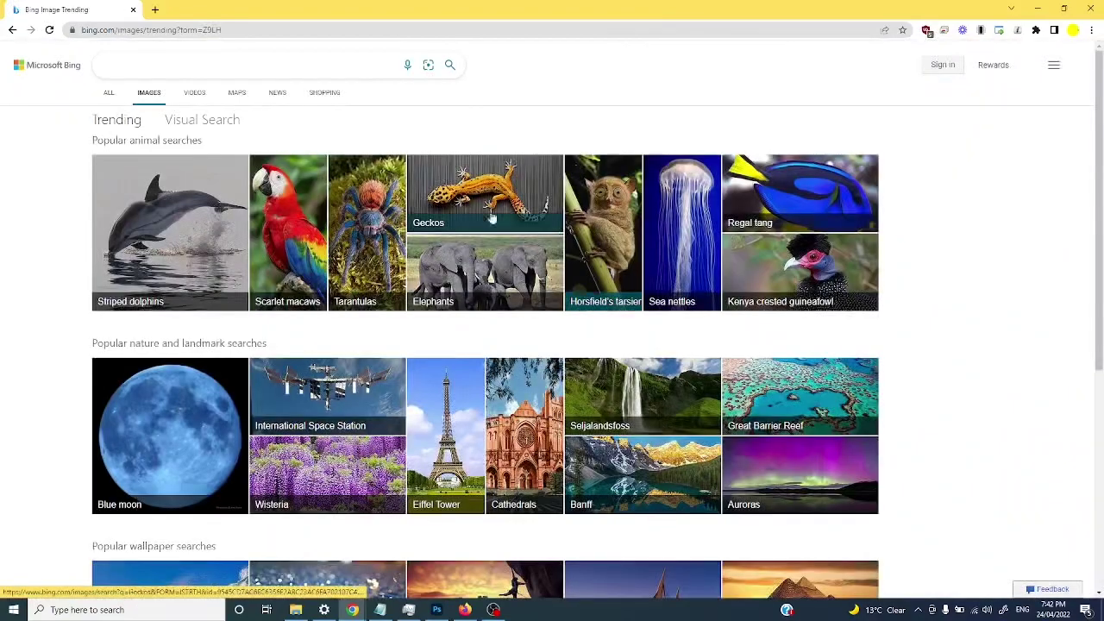
click(187, 62)
text(ant)
key(Return)
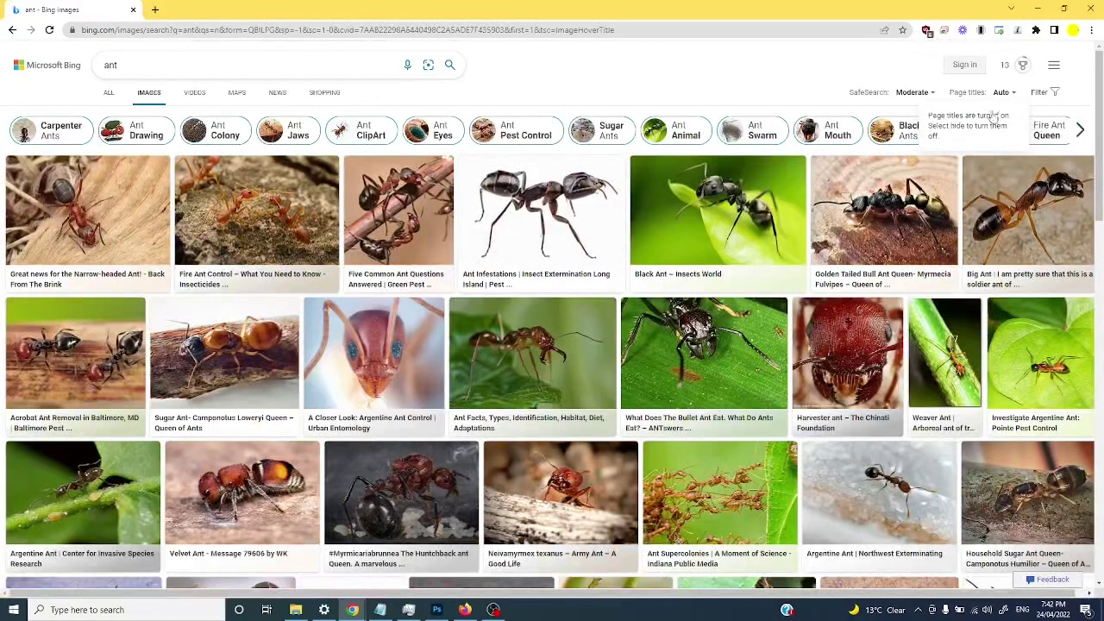
Filter the Bing ant images by size to Extra large
click(1051, 94)
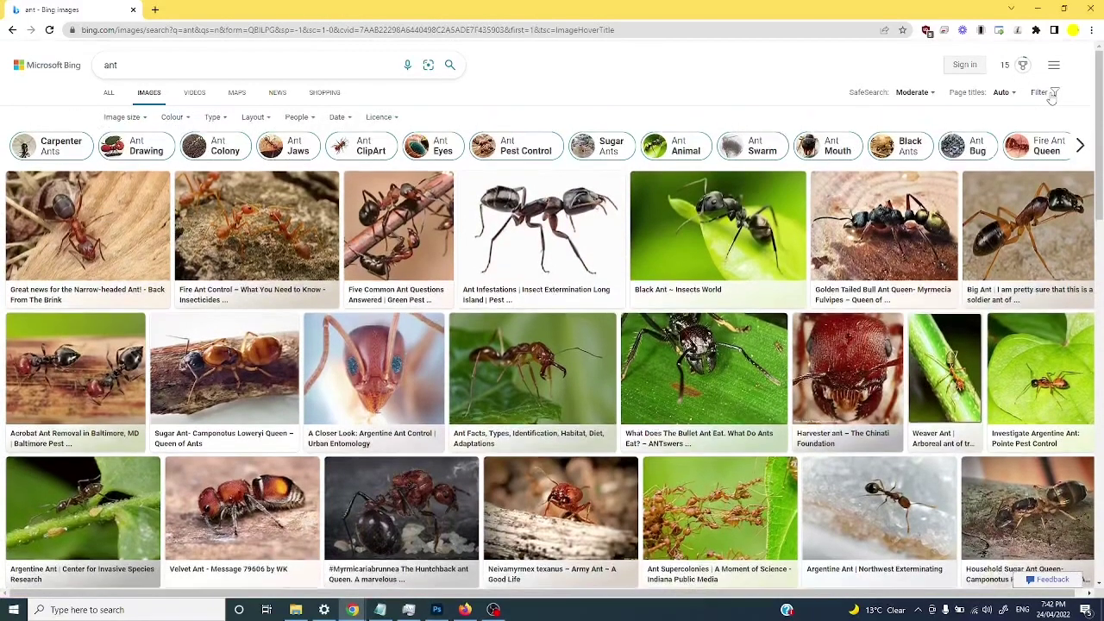
click(122, 116)
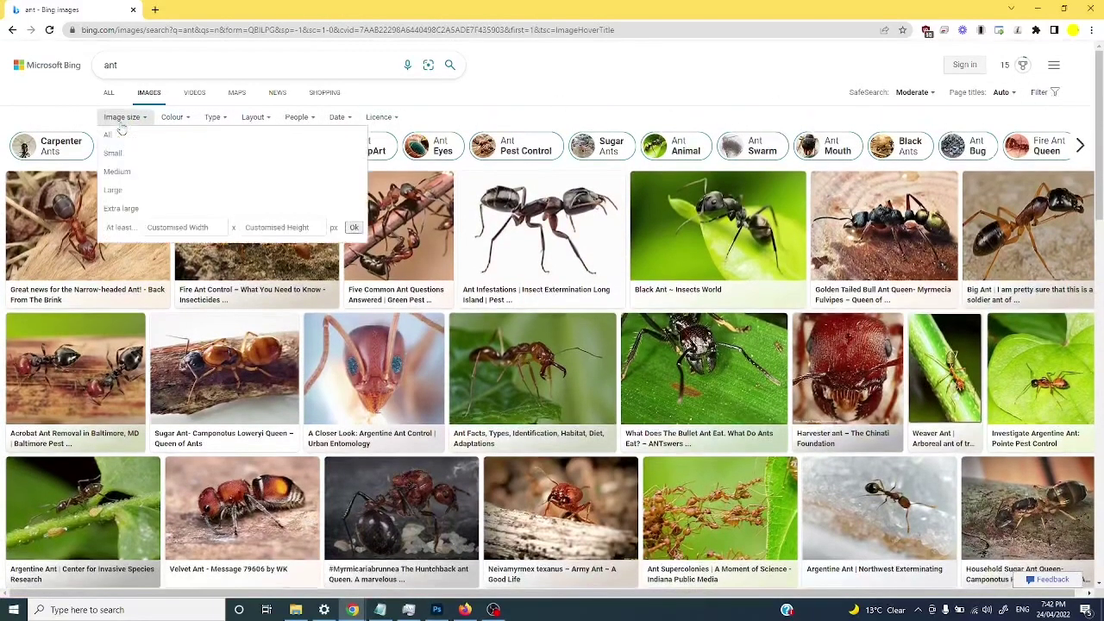
click(112, 211)
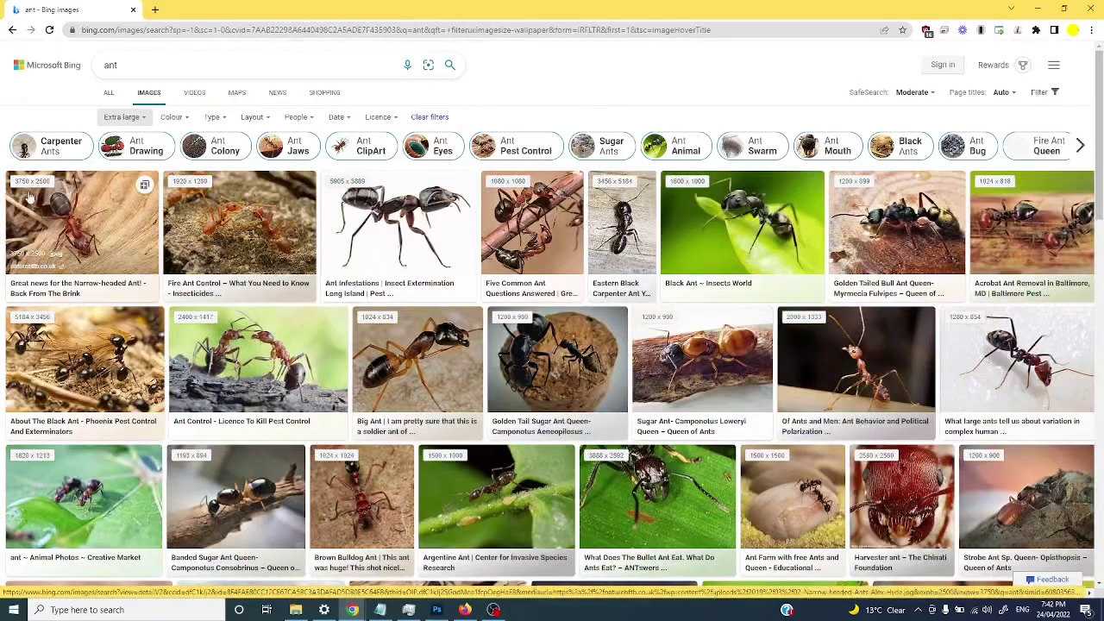
Open the 3750 × 2500 narrow-headed ant photo from the results and copy the image
click(123, 201)
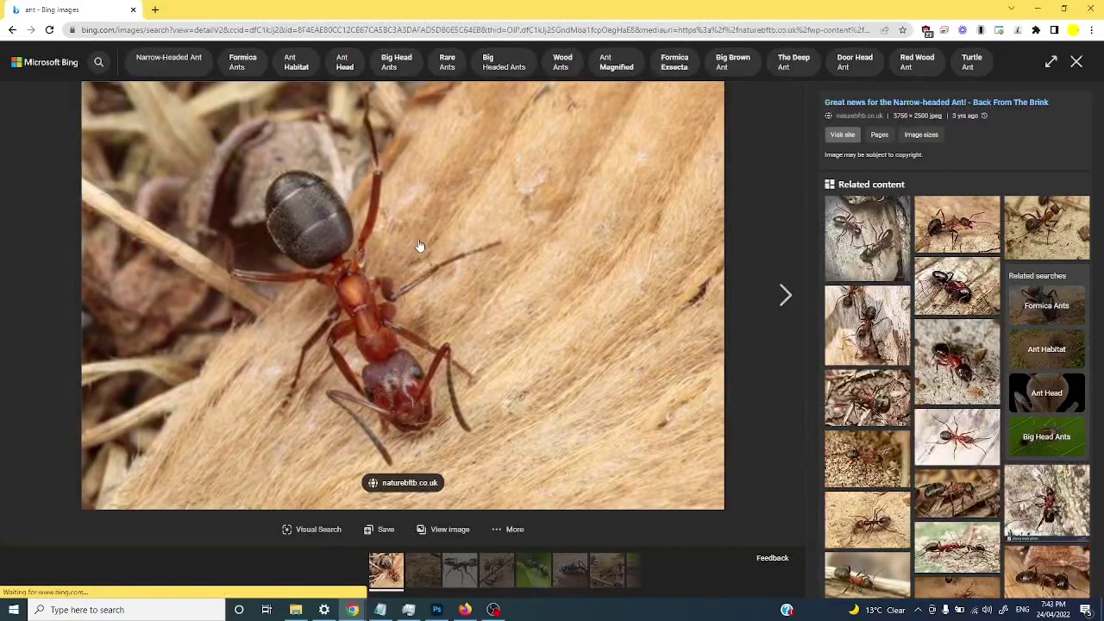
right_click(419, 247)
click(437, 278)
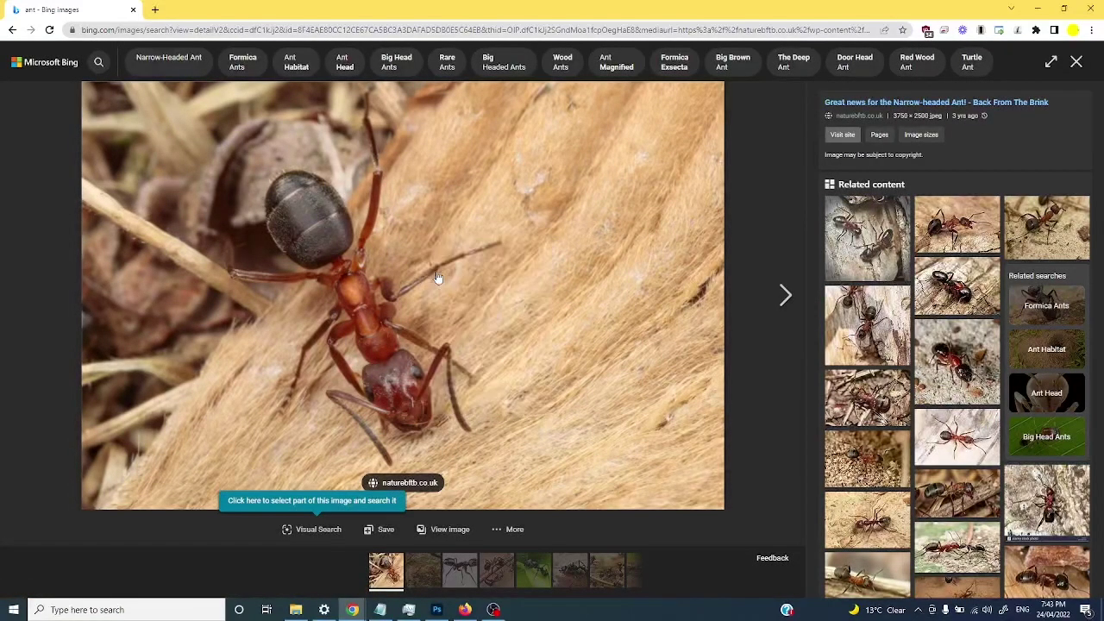
Switch to Photoshop and paste the clipboard image into the A4 document that already holds the Terro ant photo
key(alt+Tab)
key(alt+Tab)
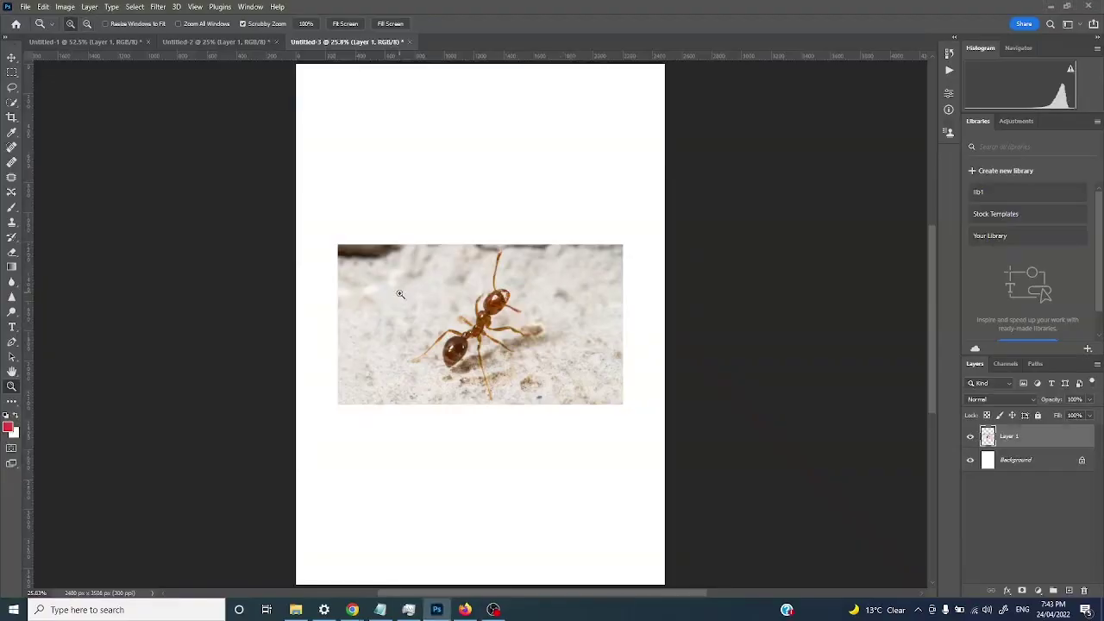
key(ctrl+v)
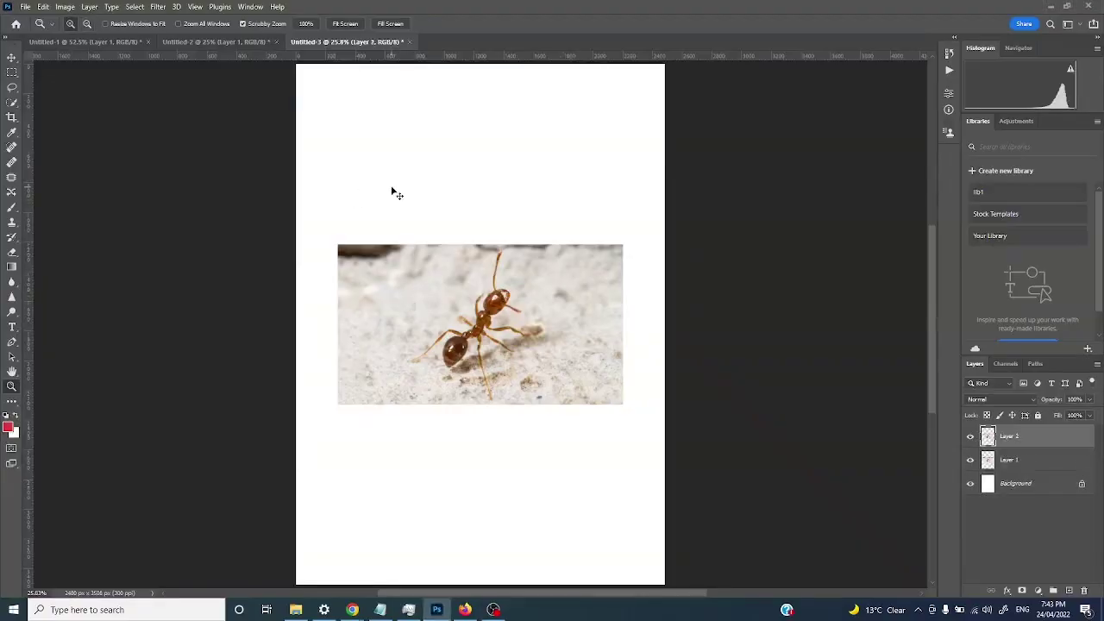
Paste the ant photo into a new A4 document of 210 × 297 mm at 300 ppi and move it to the page's top edge
key(ctrl+n)
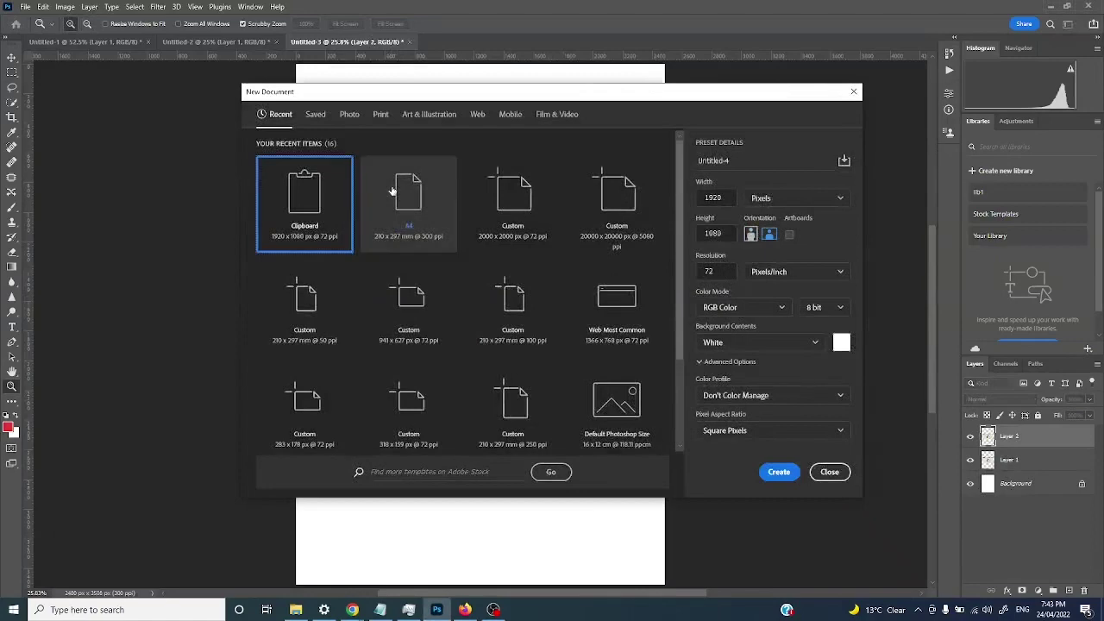
double_click(393, 191)
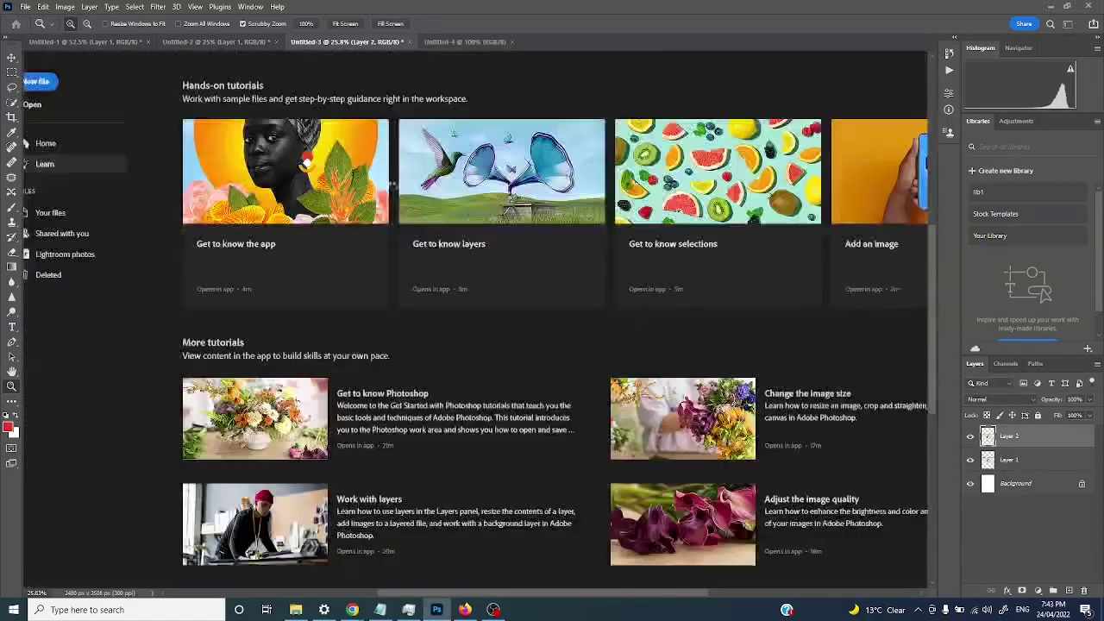
key(ctrl+v)
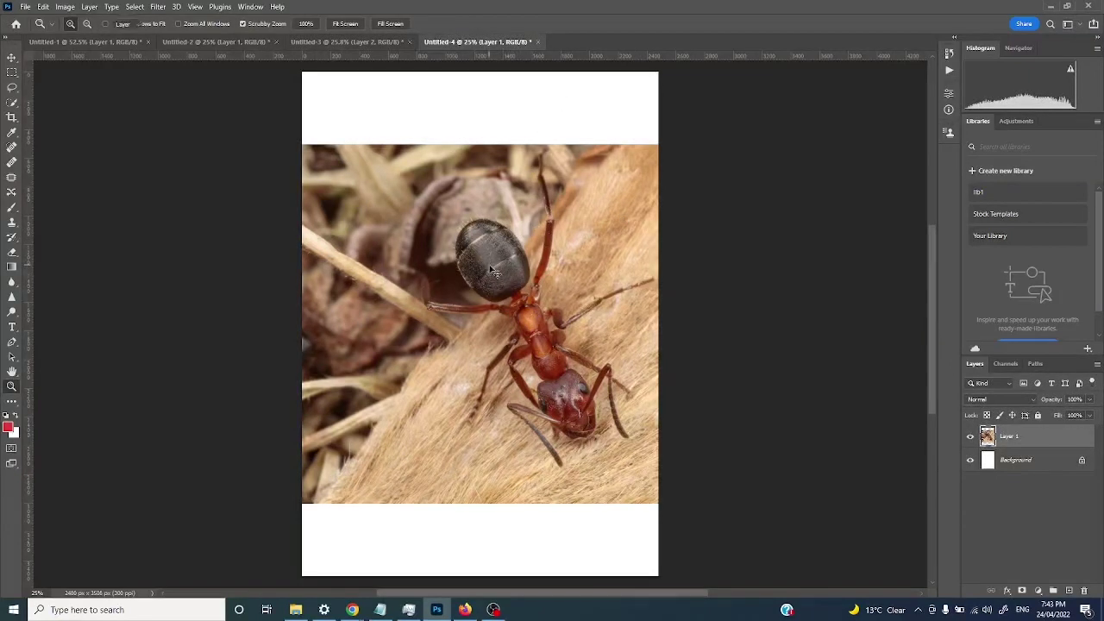
key(v)
drag(489, 266, 475, 200)
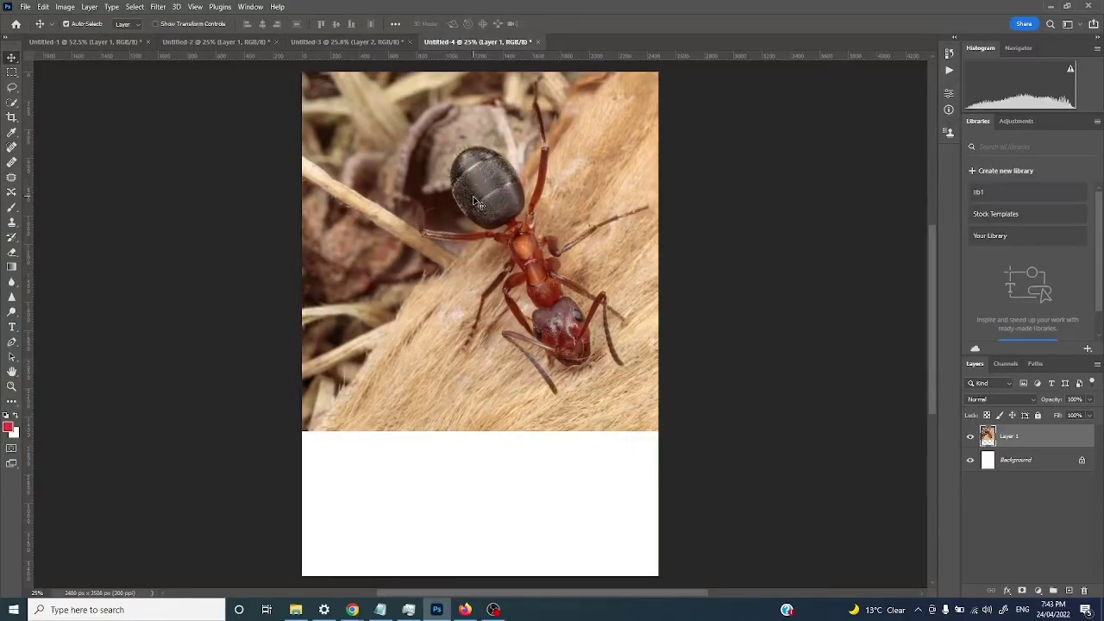
Switch to Firefox and enable the Image Info and Image Max URL extensions in its add-ons manager
key(alt+Tab)
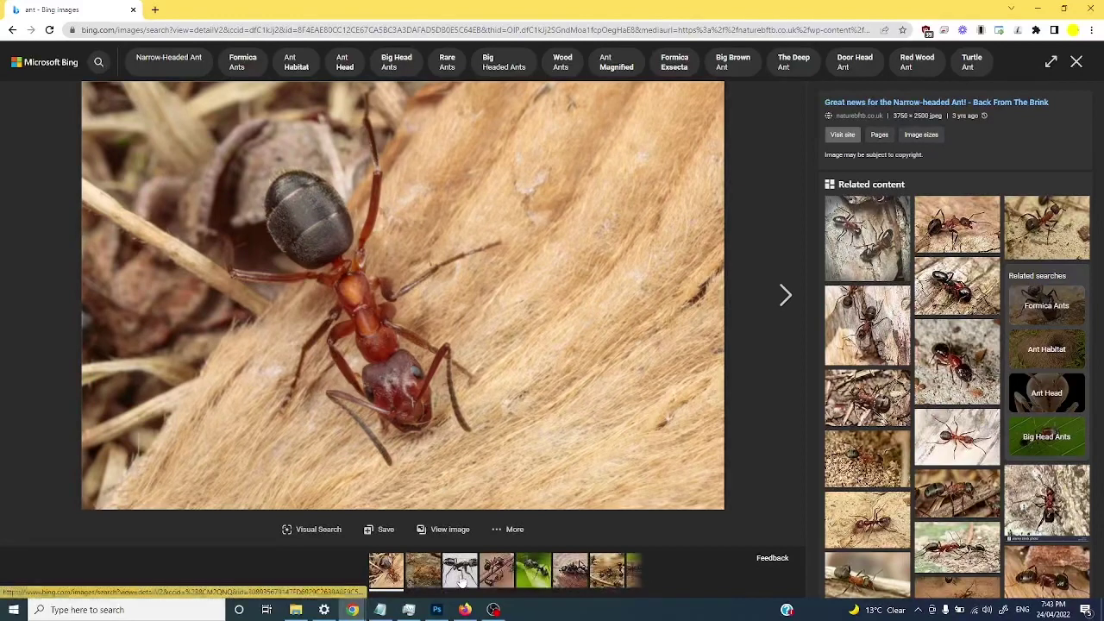
click(464, 610)
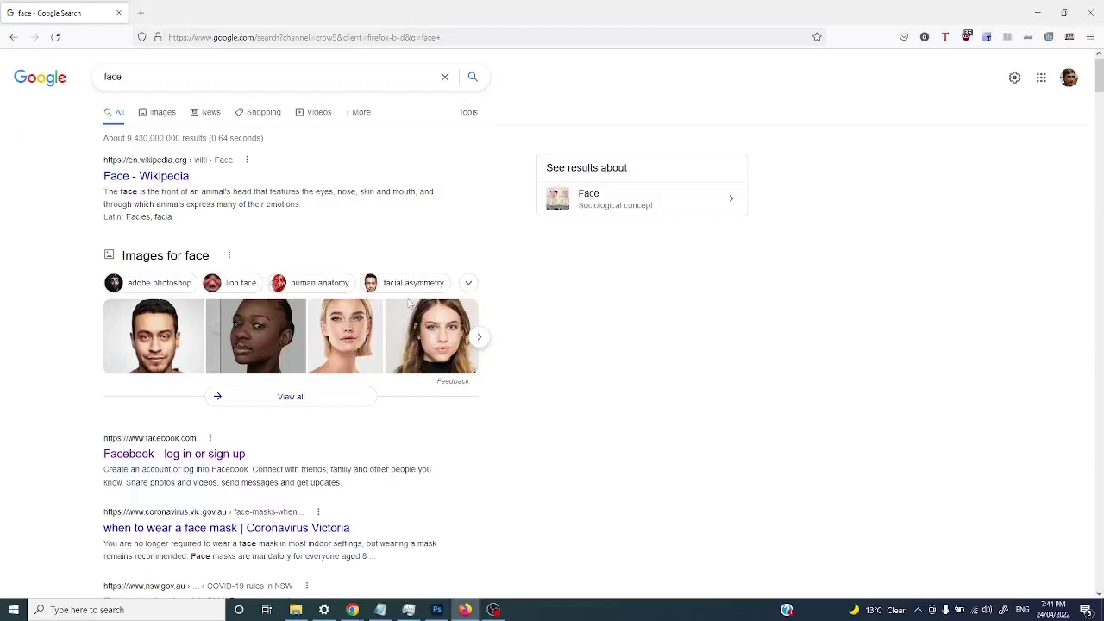
click(1090, 36)
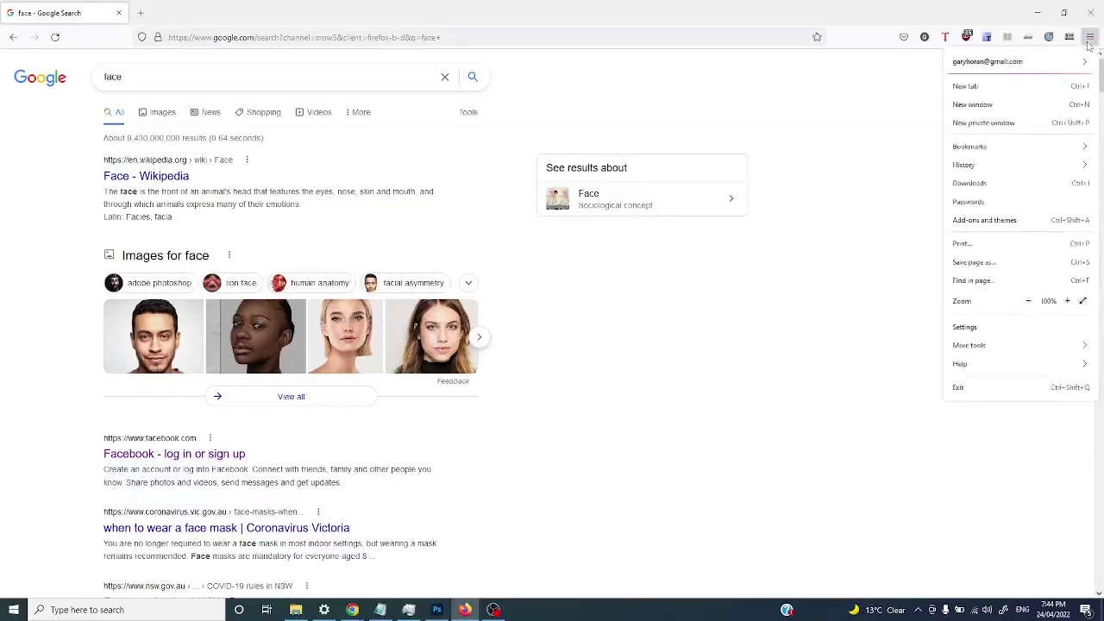
click(1020, 224)
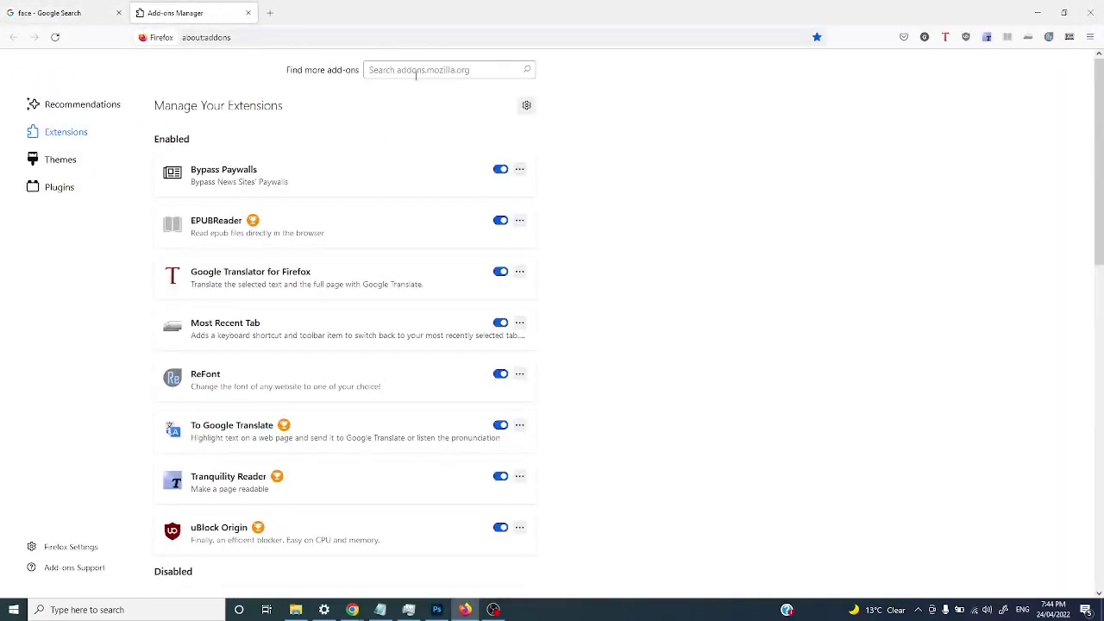
scroll(329, 349, down, 5)
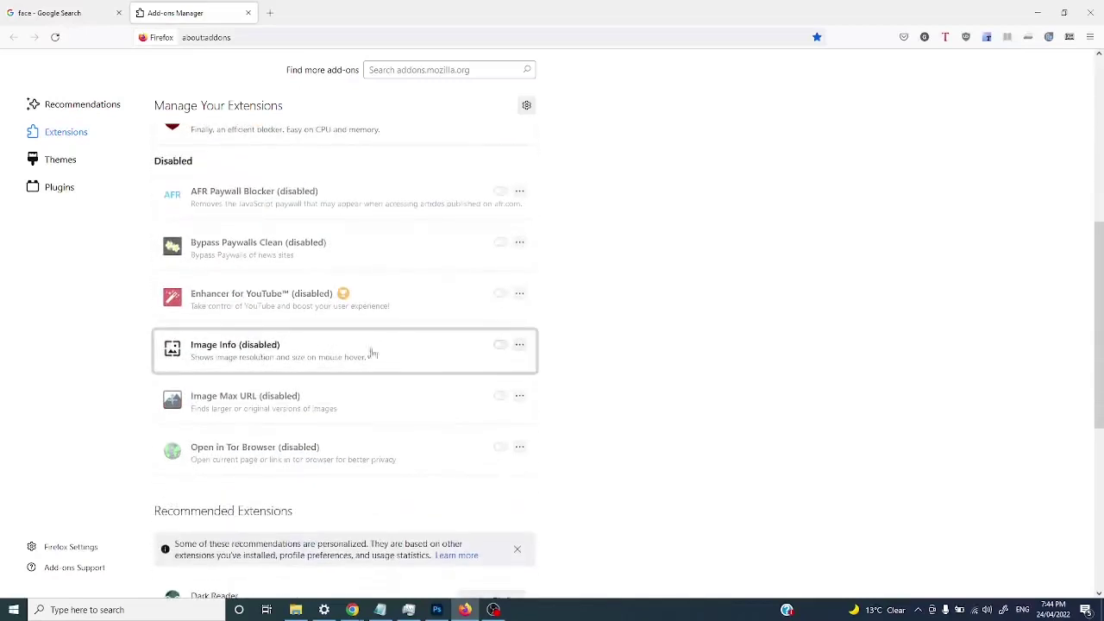
click(500, 346)
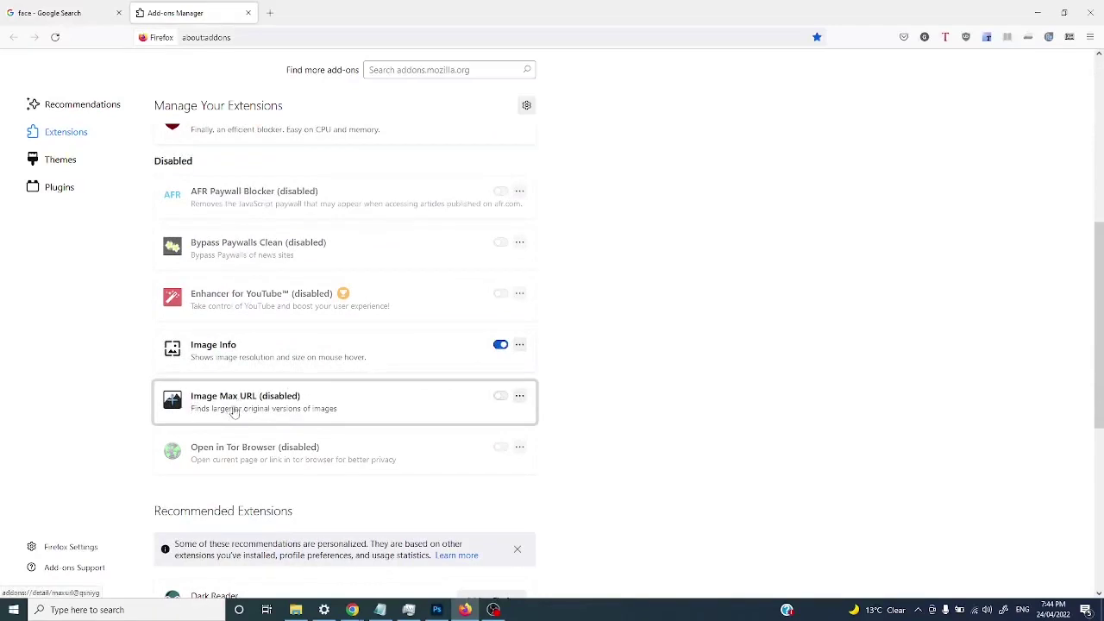
click(500, 396)
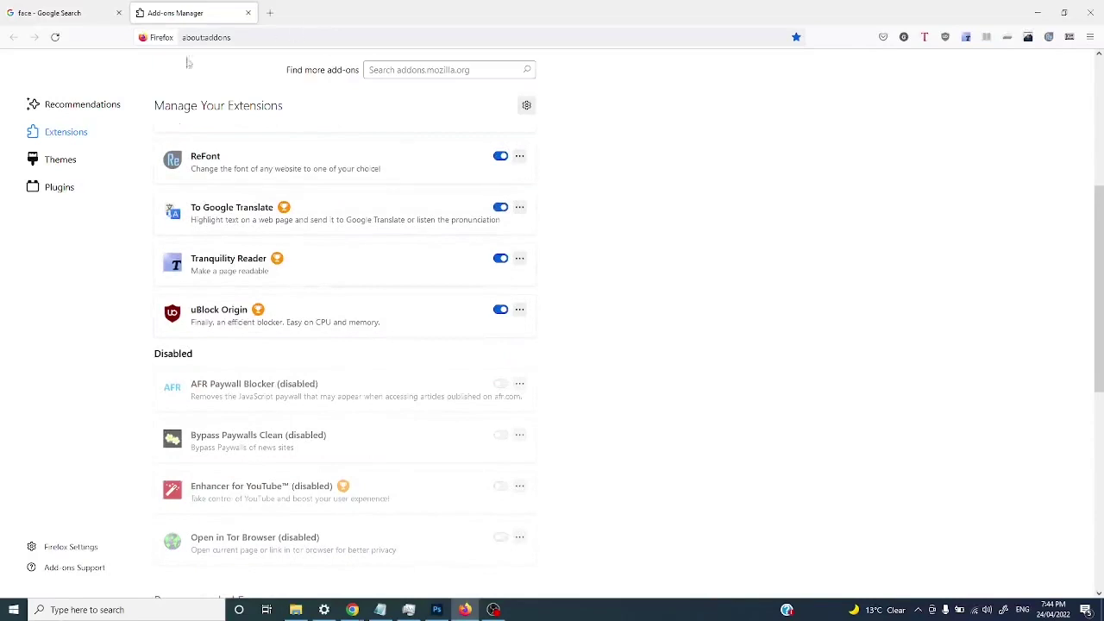
Open the first photo from the face search results and view its resolution with Image Info
click(78, 13)
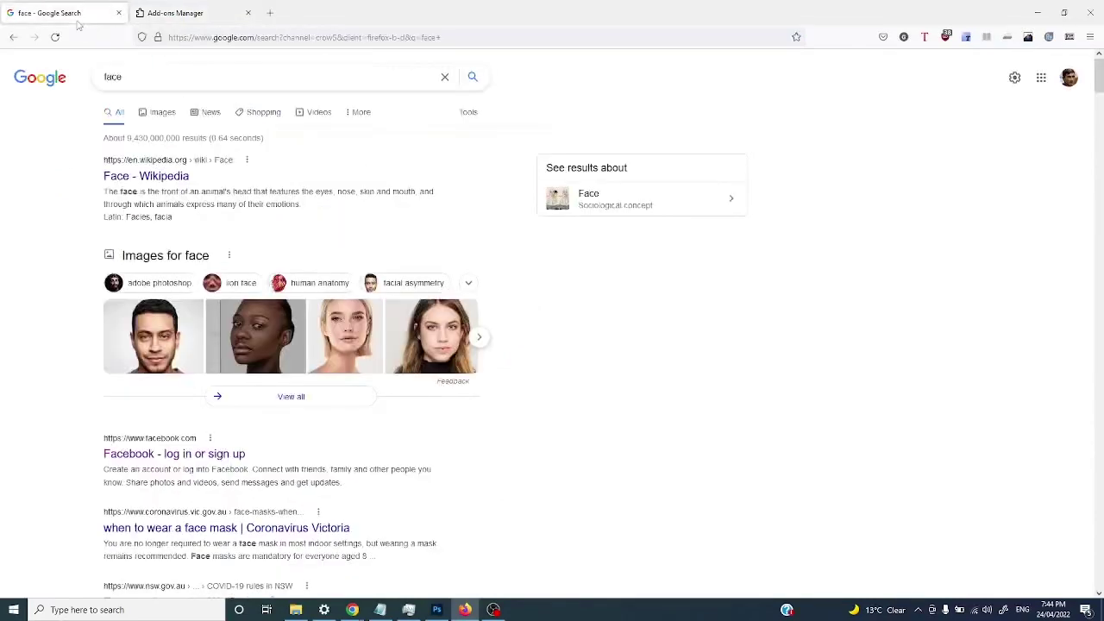
click(158, 354)
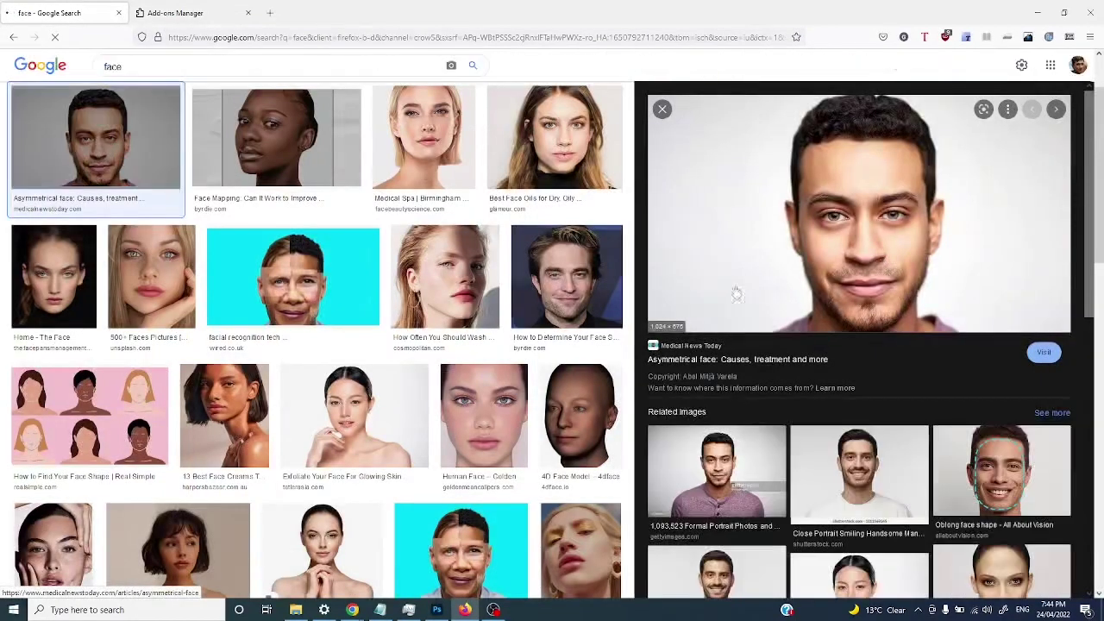
mouse_move(879, 228)
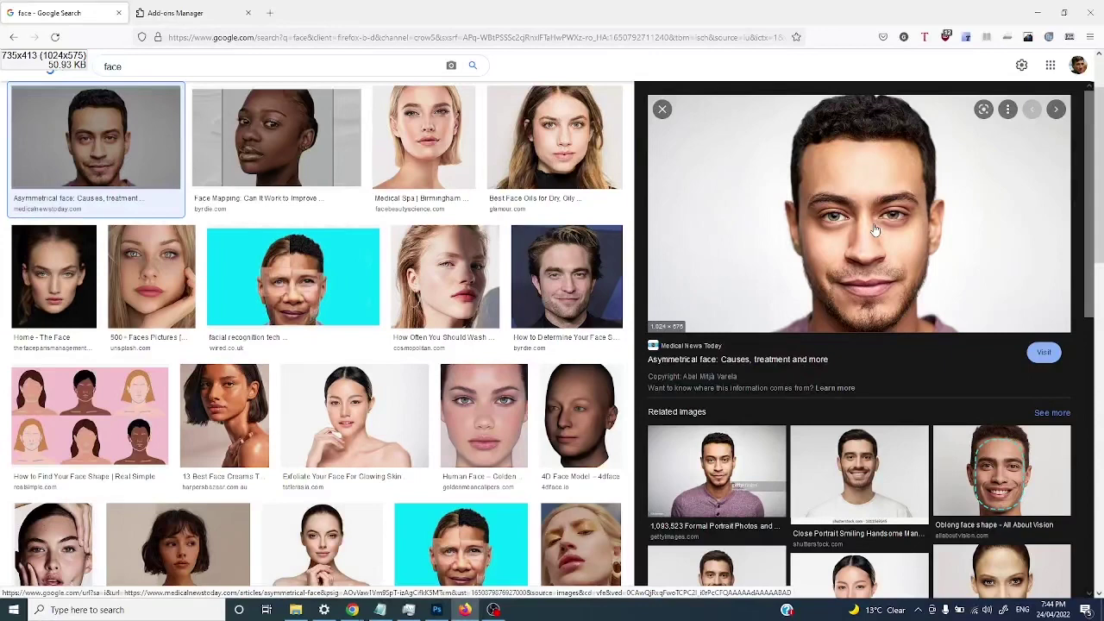
Look for a larger version of the previewed face photo with Image Max URL, and close the enlarged image
right_click(873, 231)
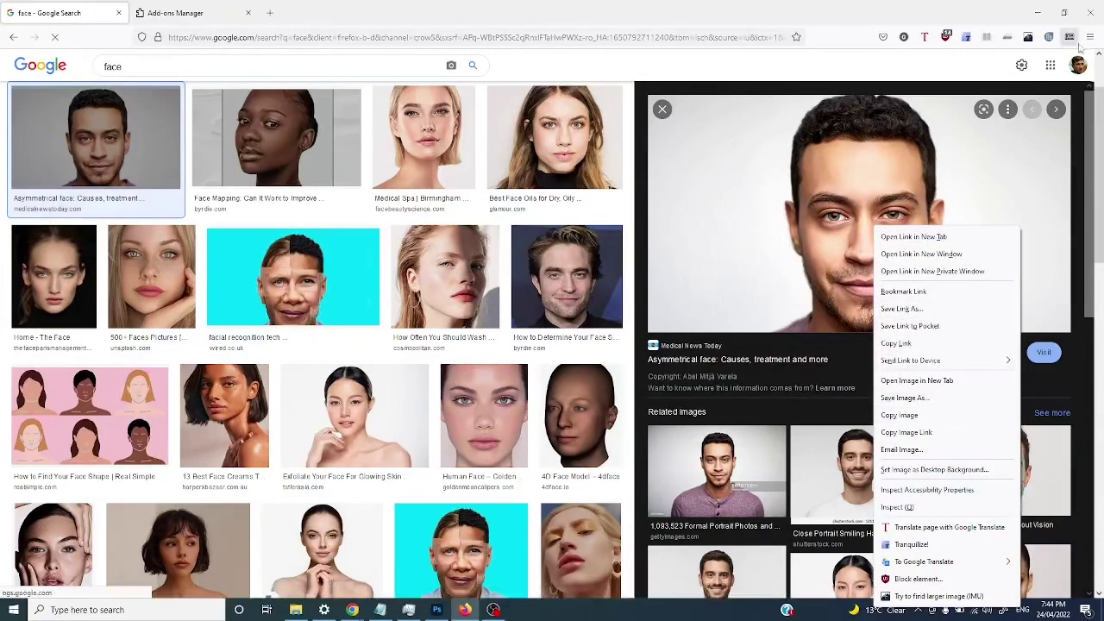
click(911, 598)
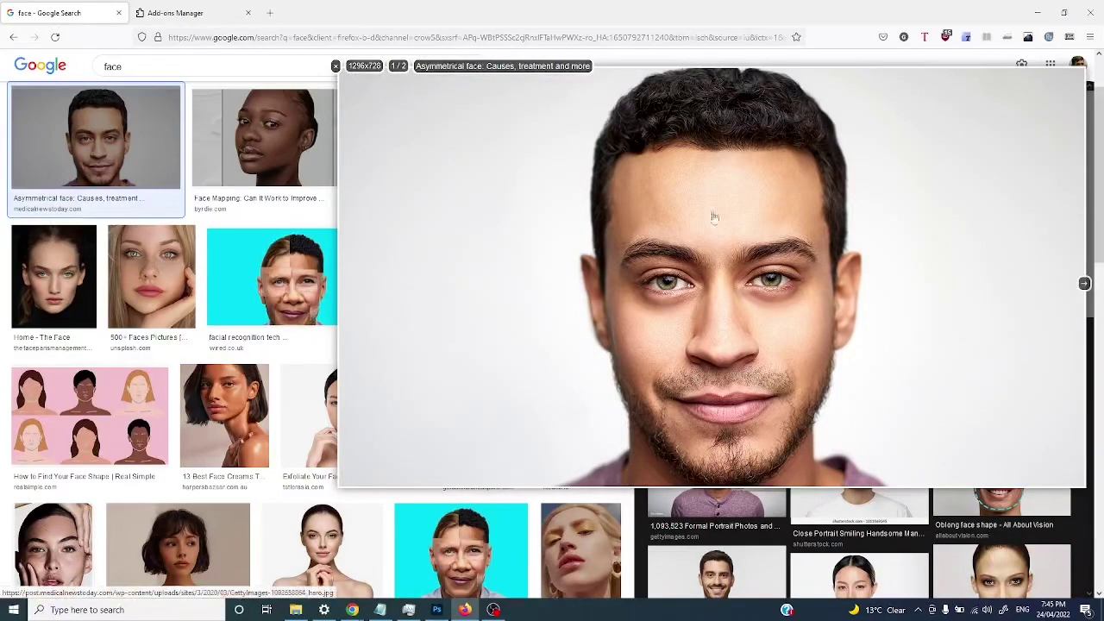
click(728, 265)
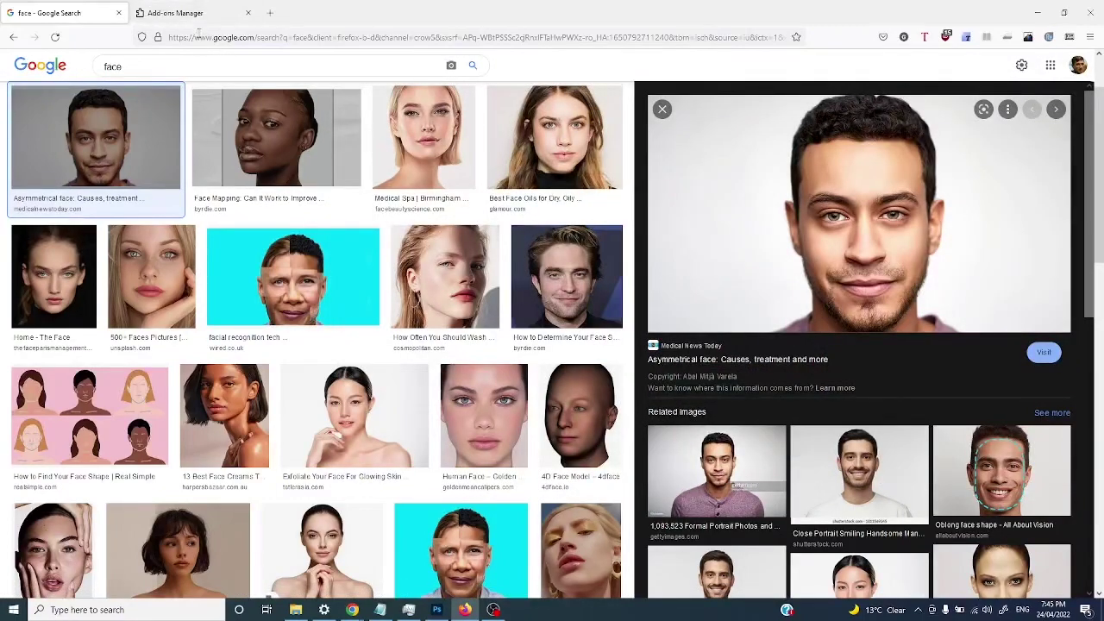
Run a web search for "google advanced image search"
click(362, 37)
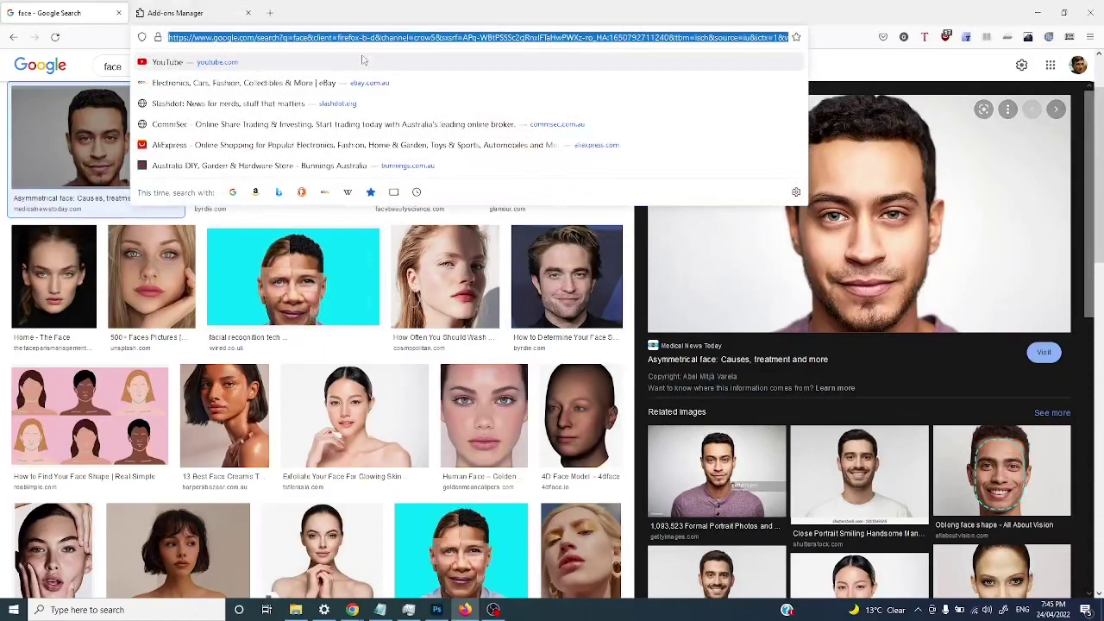
text(google)
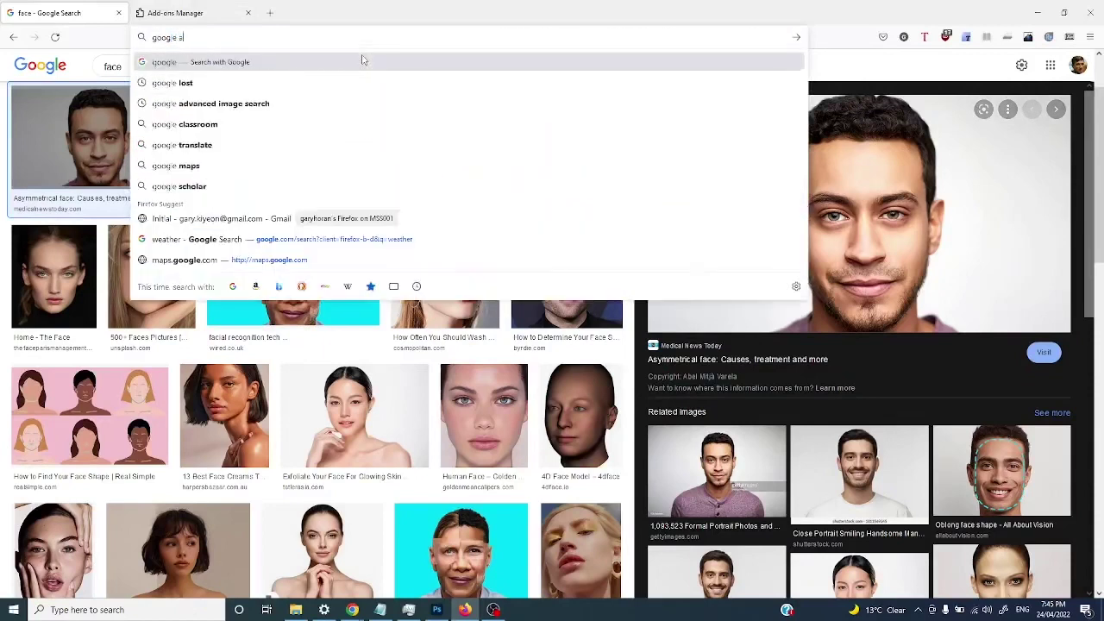
text( a)
key(Down)
key(Return)
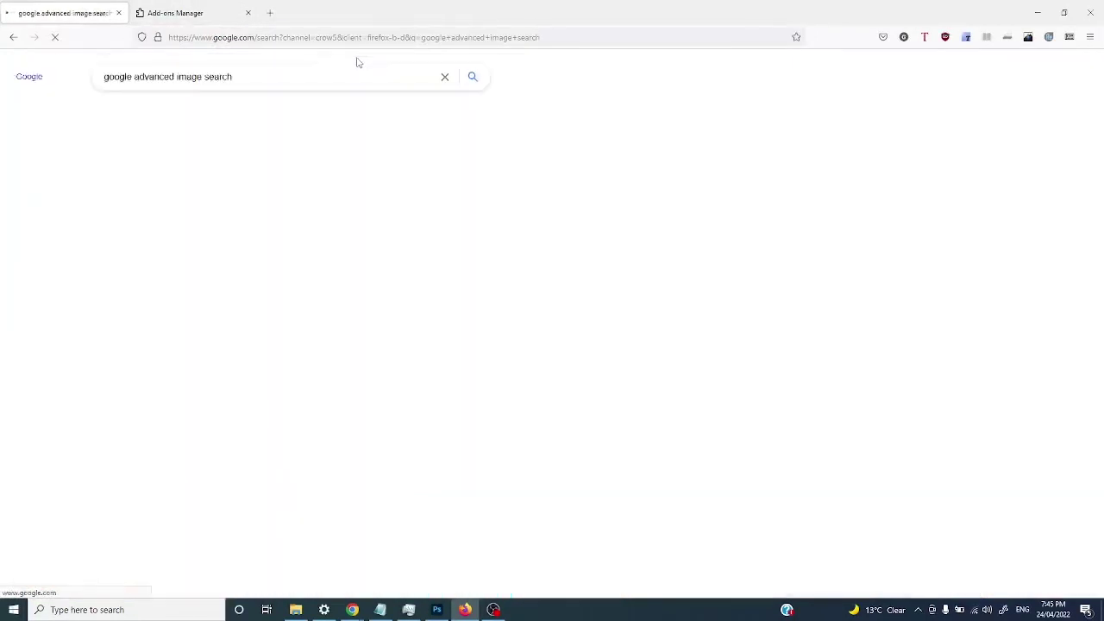
Search the web for "google advanced image search" and open Google's Advanced Image Search page
click(167, 112)
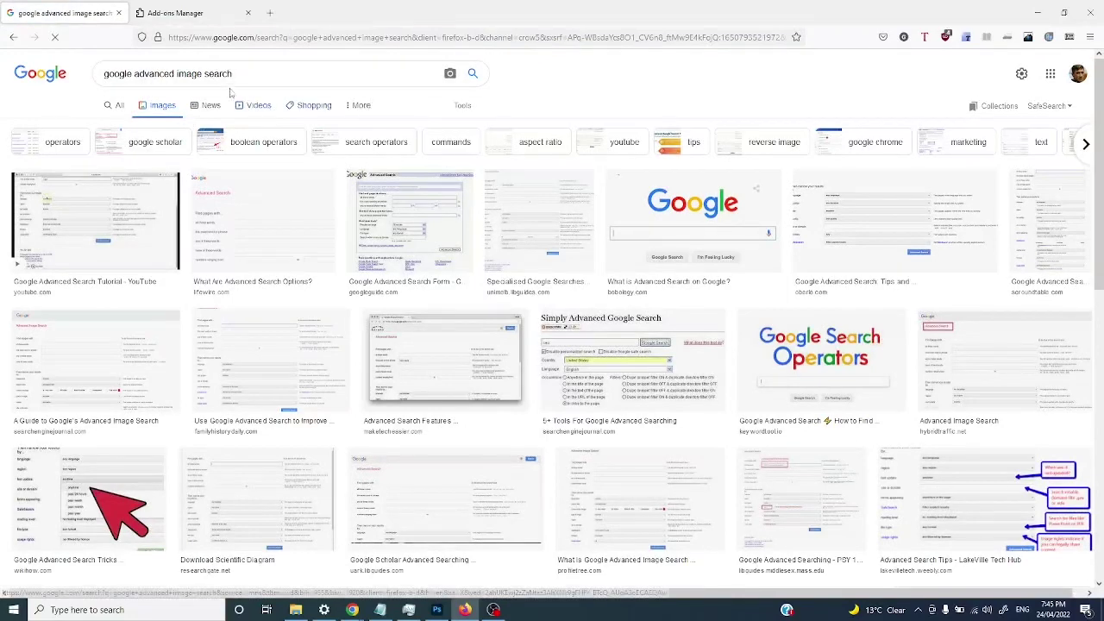
key(ctrl+l)
text(google advanc)
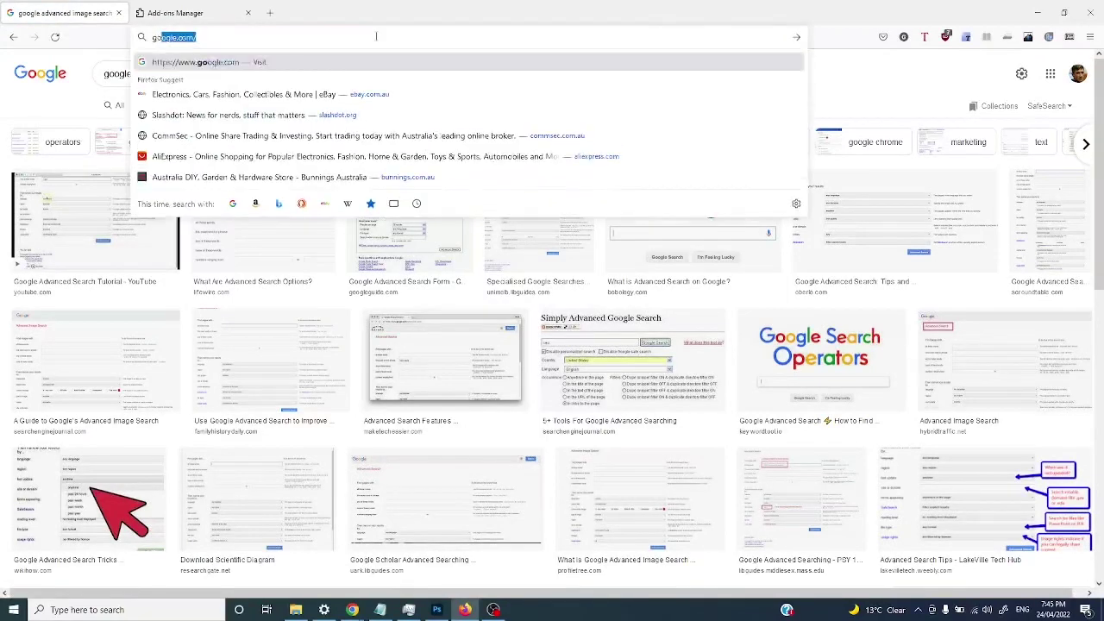
text(ed search)
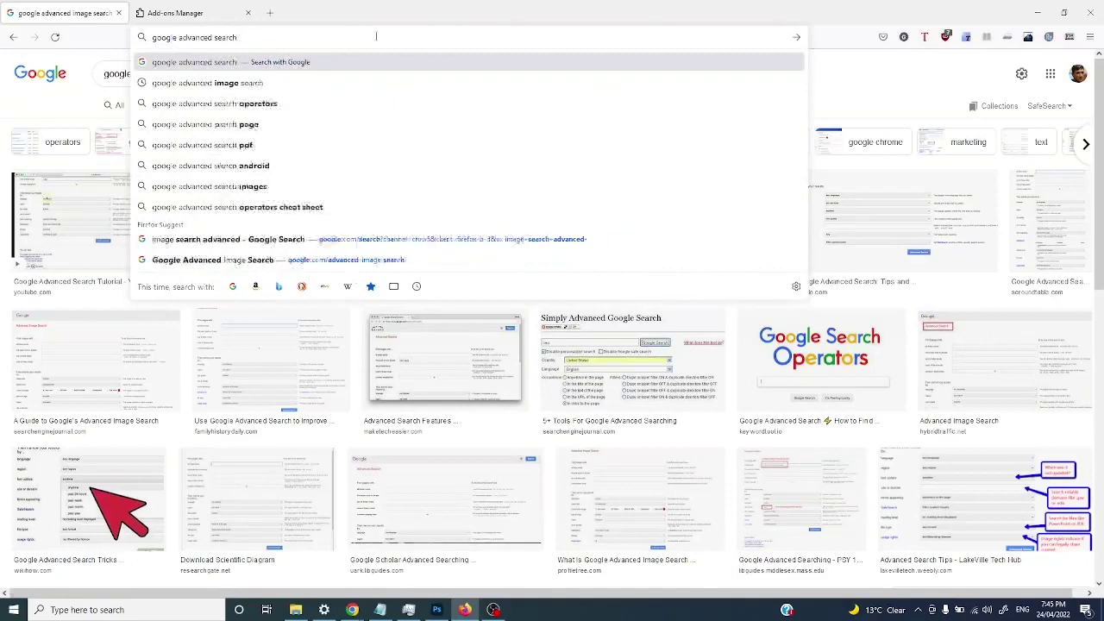
key(Return)
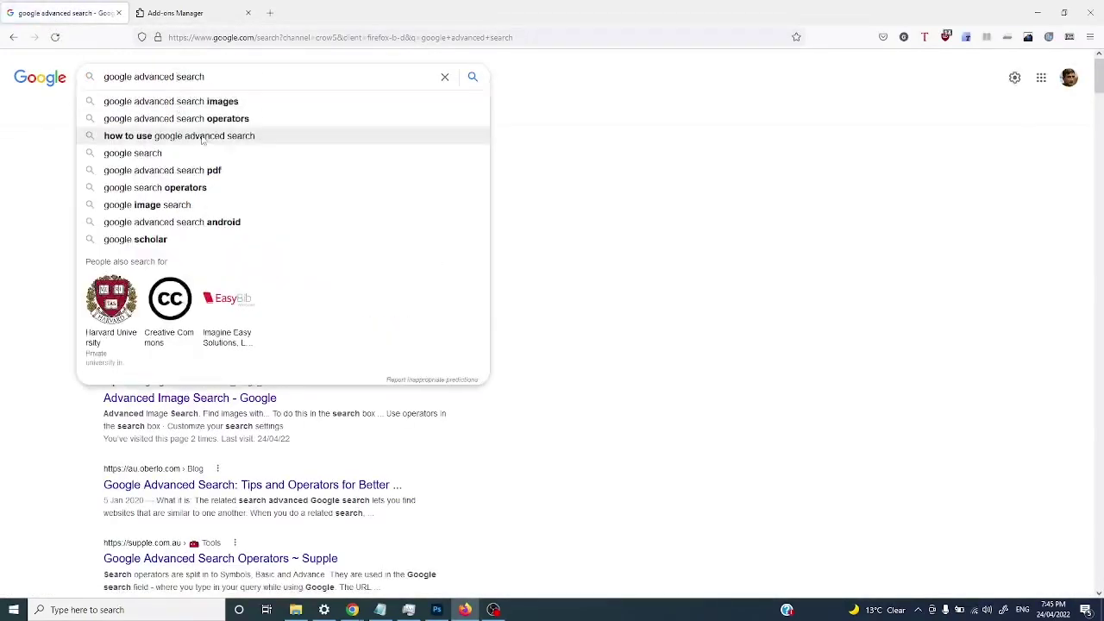
text(image)
key(Return)
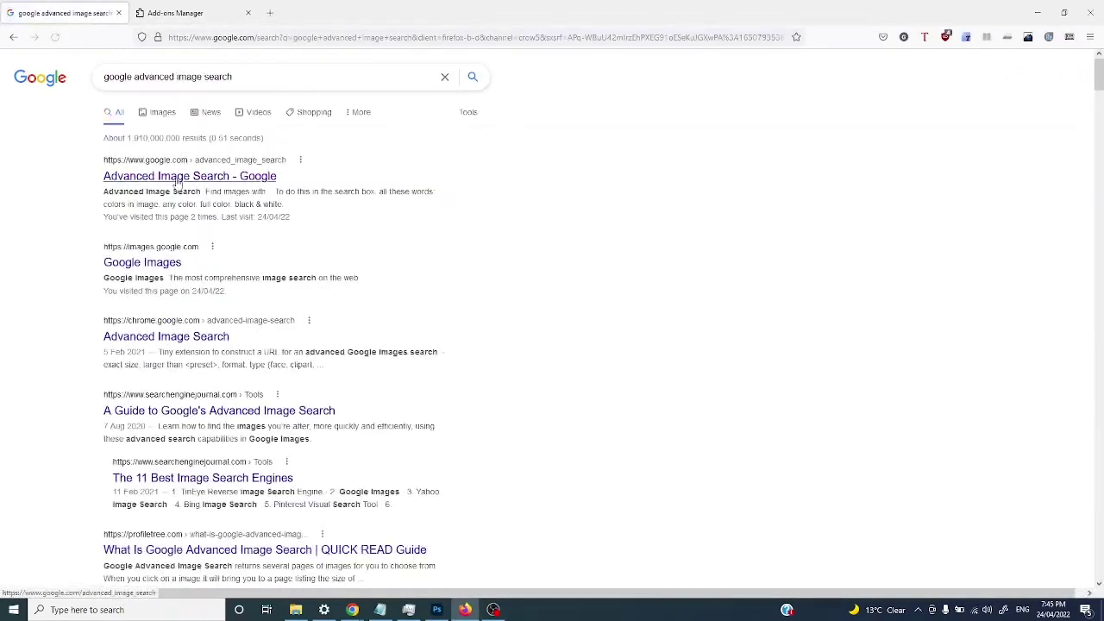
click(177, 178)
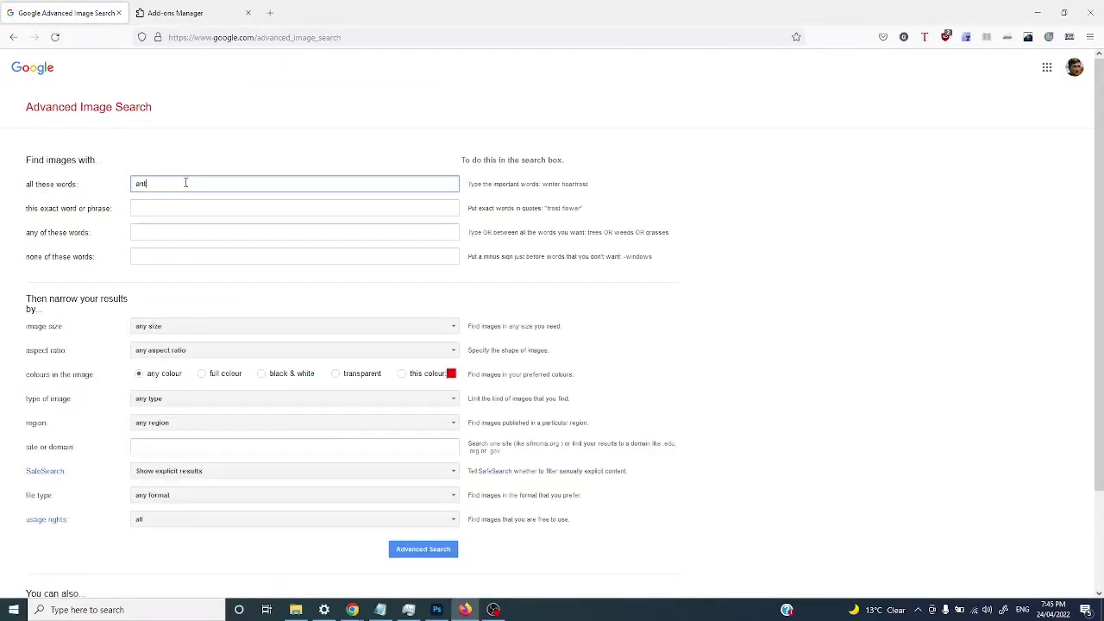
Run an advanced image search for "ant" with the image size limited to larger than 8 MP
click(181, 326)
scroll(227, 414, down, 5)
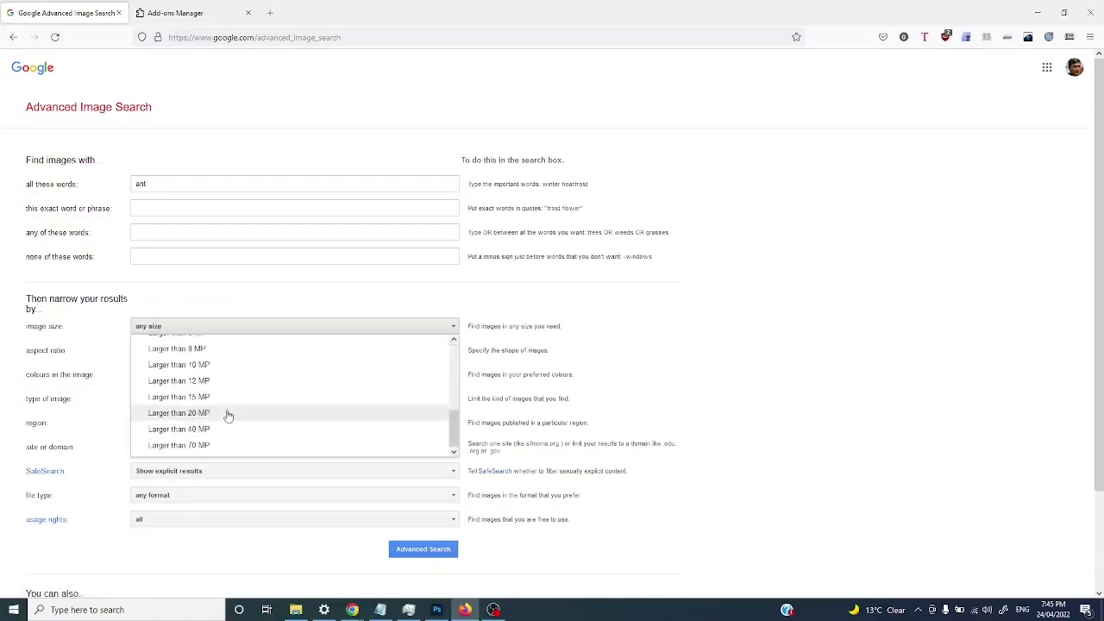
click(227, 351)
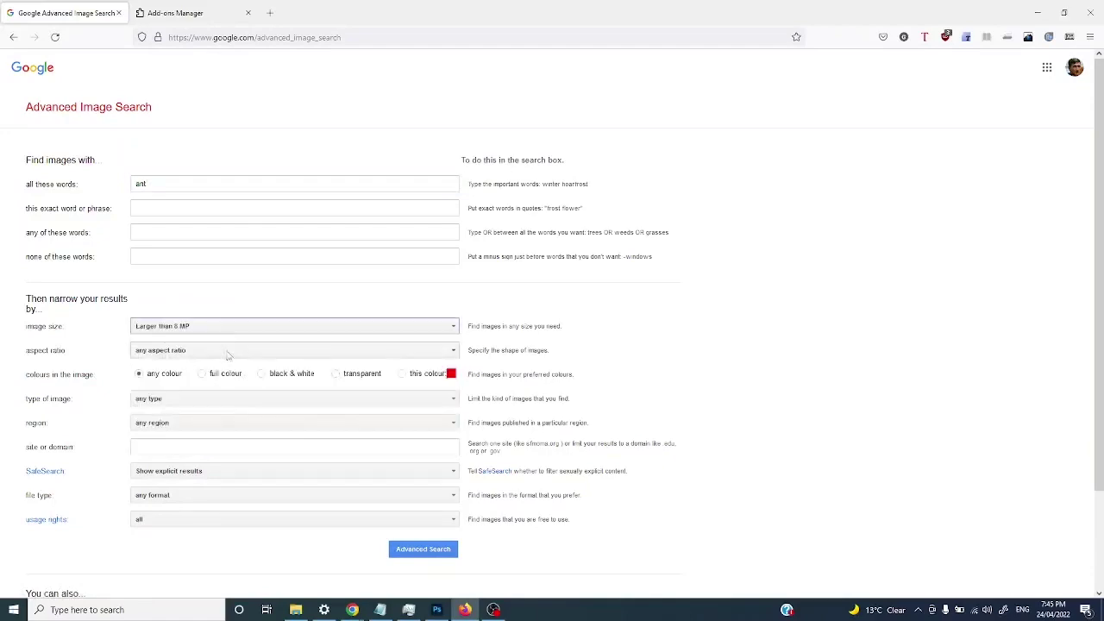
click(415, 549)
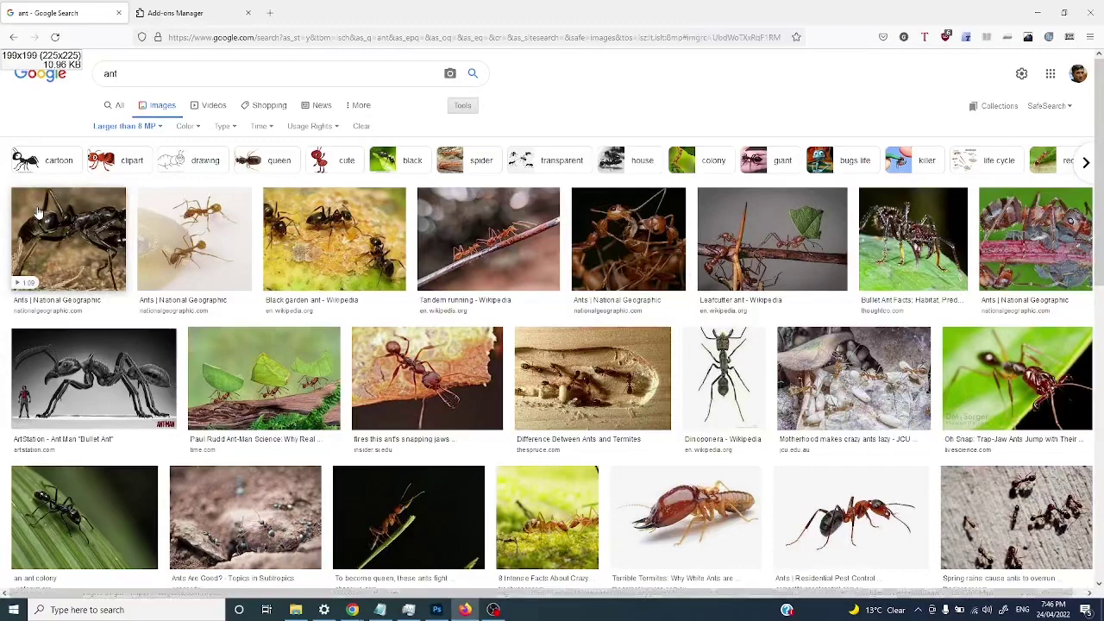
Preview the first National Geographic ant photo in the results, copy the image, and switch to Photoshop
click(38, 212)
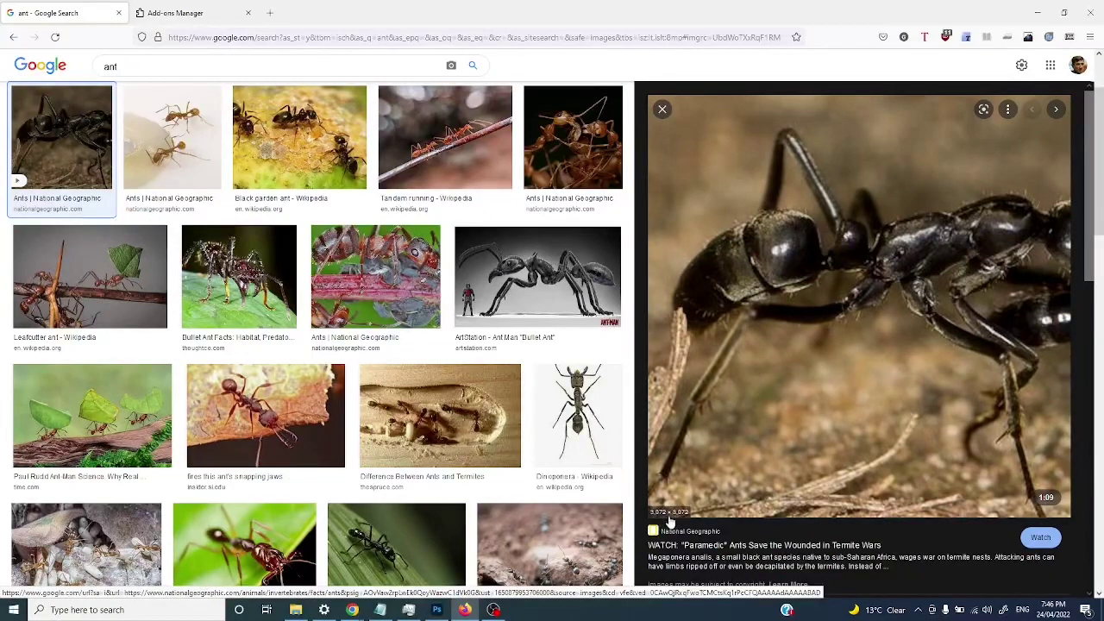
right_click(854, 273)
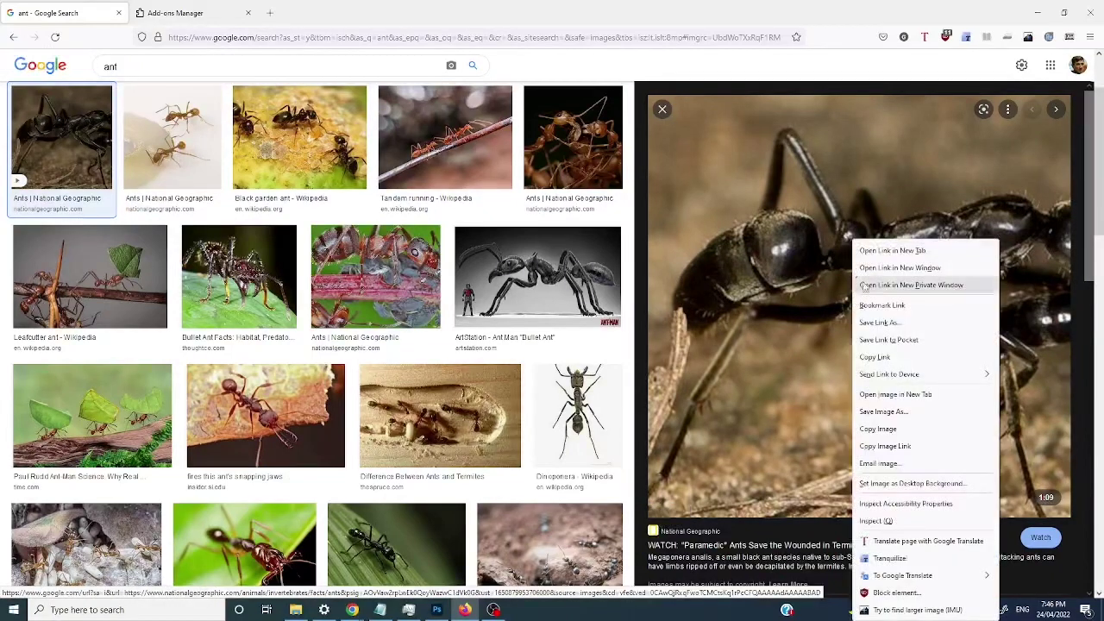
click(870, 436)
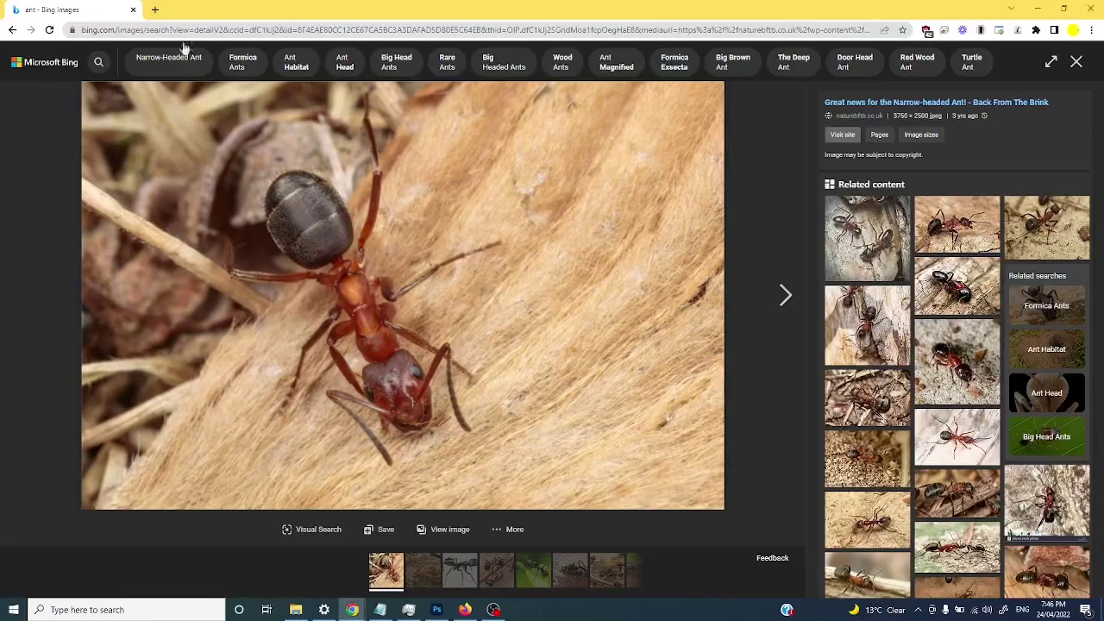
key(alt+Tab)
key(alt+Tab)
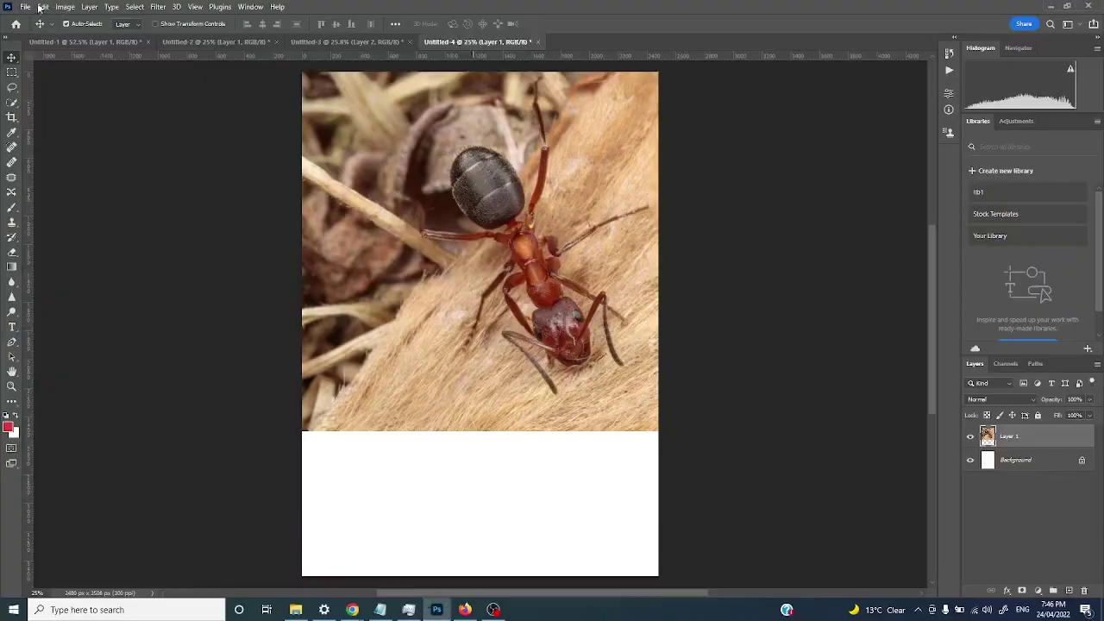
Create a new A4 document at 300 ppi and paste the copied ant photo into it
click(67, 24)
key(ctrl+n)
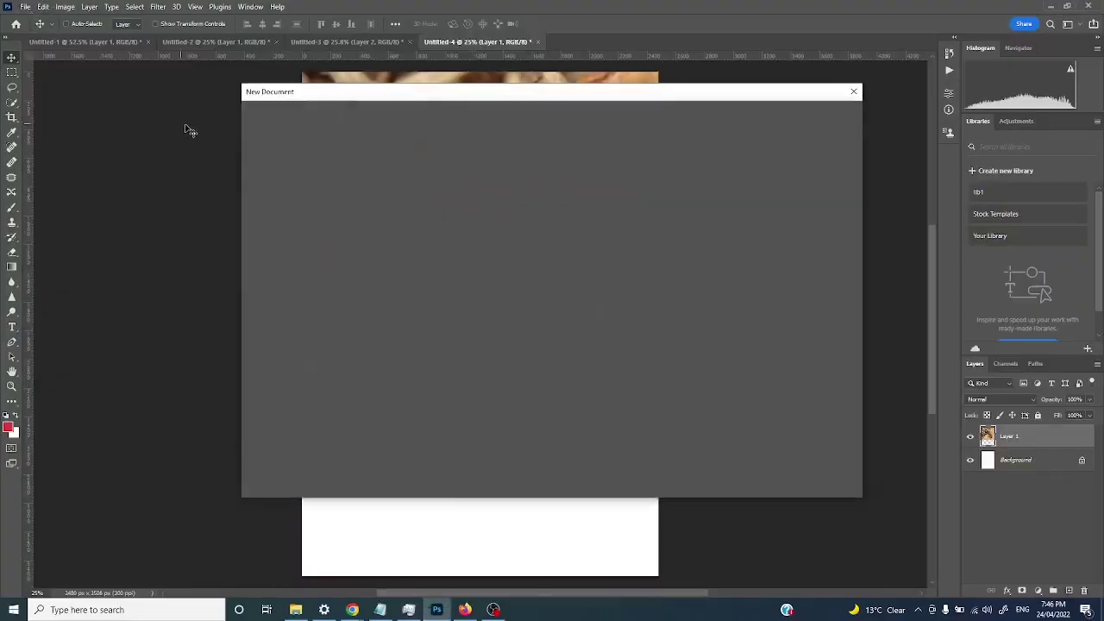
click(404, 207)
double_click(404, 207)
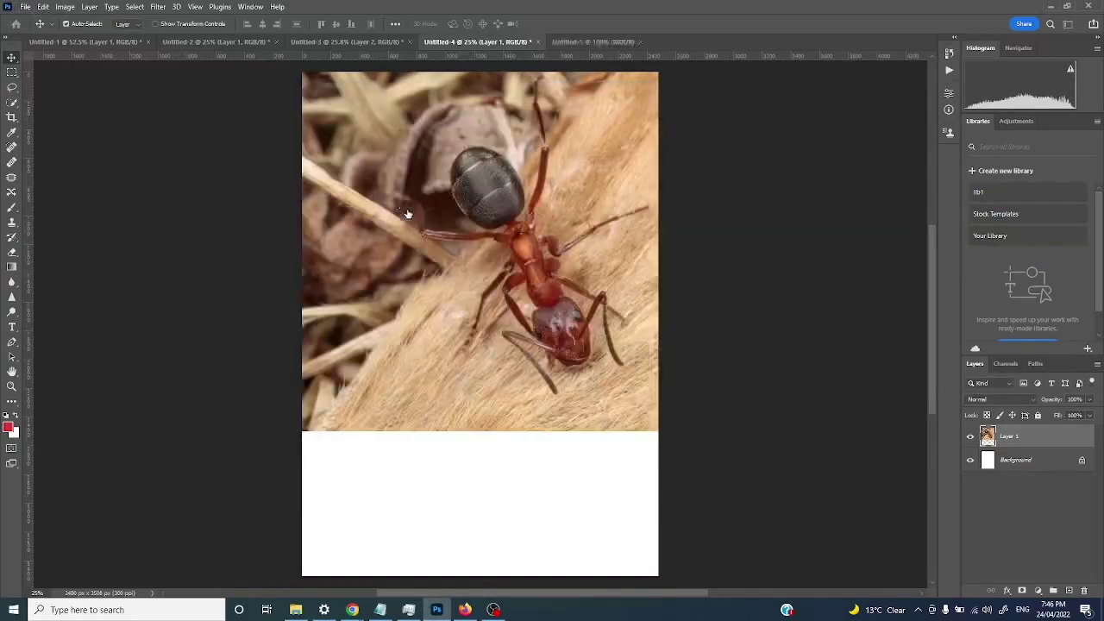
key(ctrl+shift+alt+n)
key(ctrl+v)
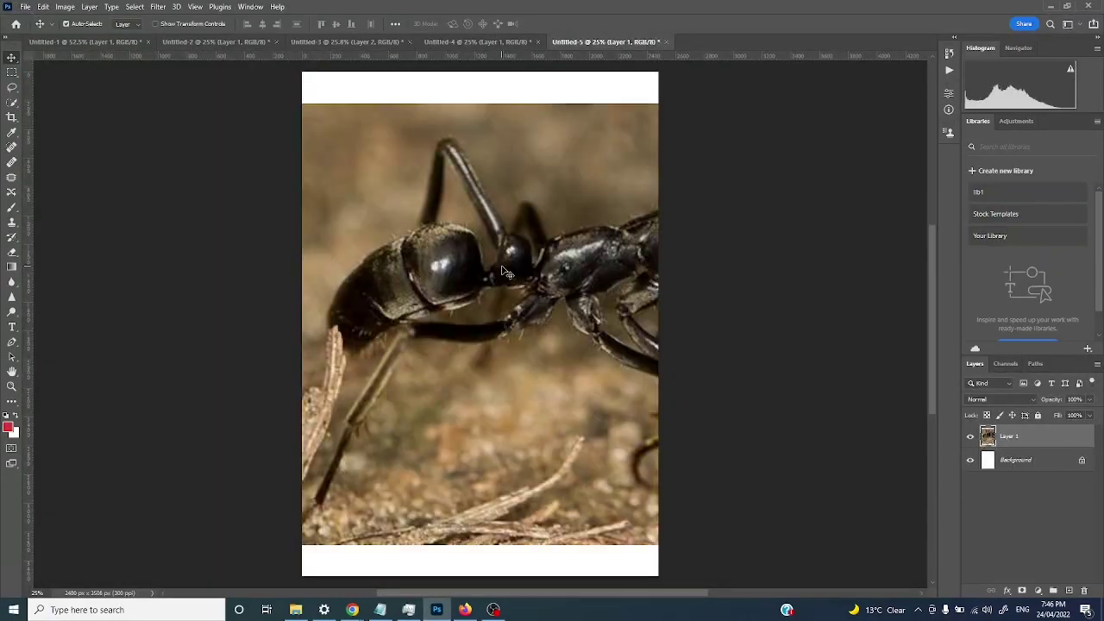
Slide the pasted ant photo left across the page and compare its extent with the original preview in Firefox
drag(531, 316, 494, 311)
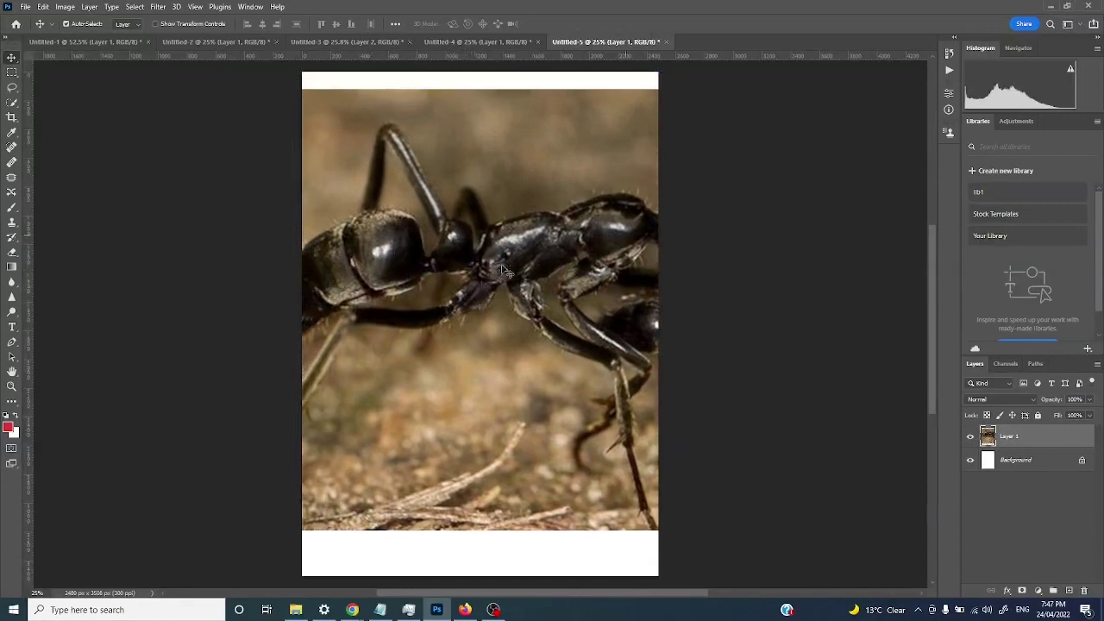
drag(507, 271, 436, 259)
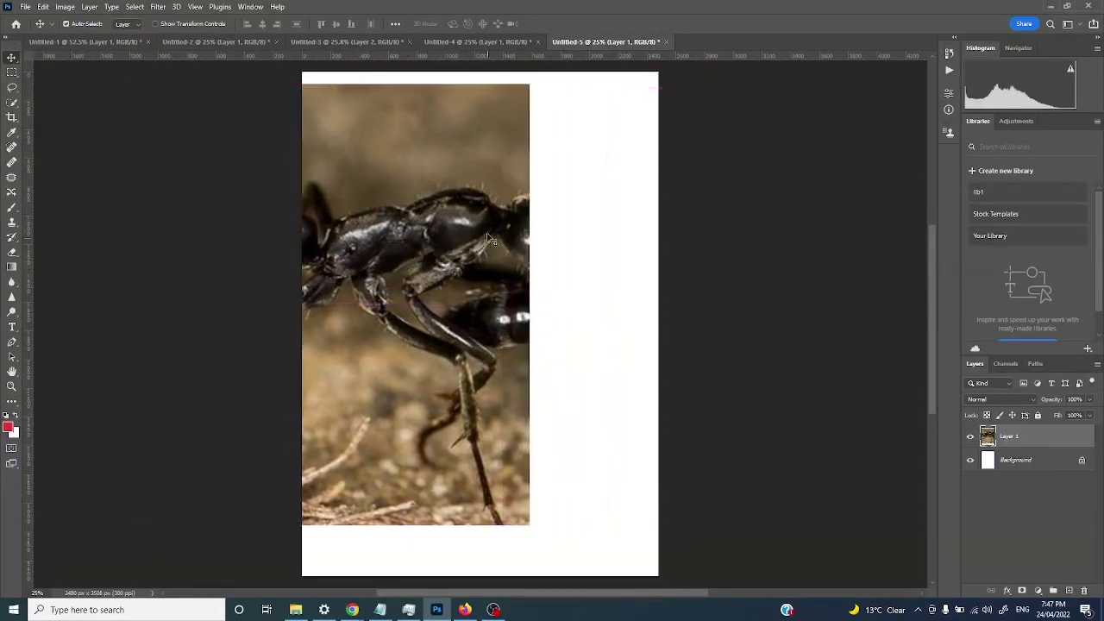
key(alt+Tab)
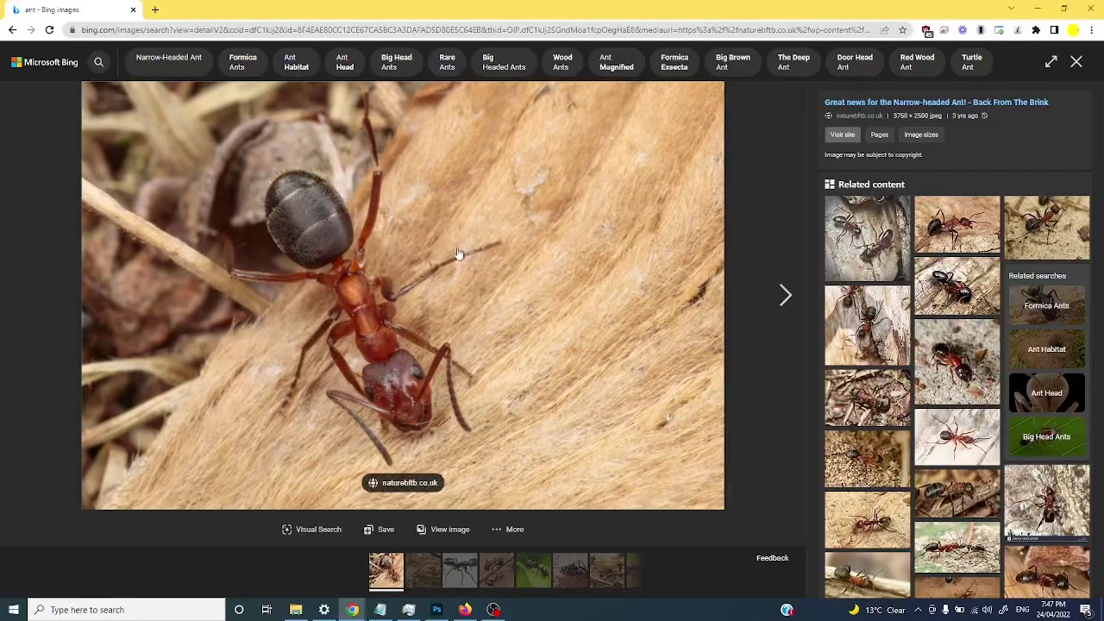
key(alt+Tab)
key(Tab)
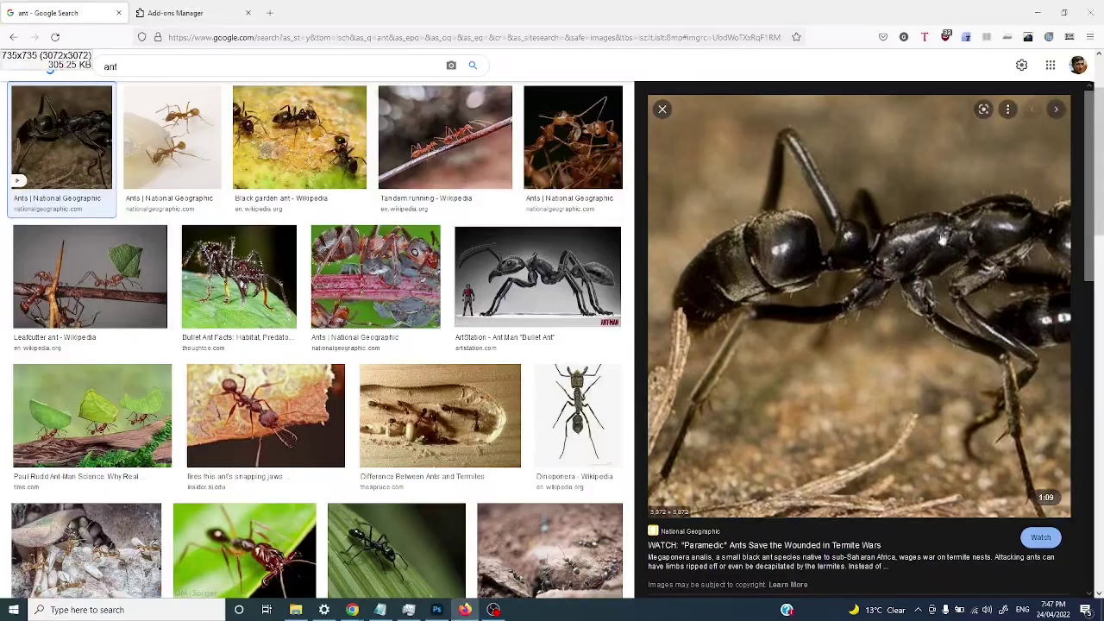
drag(942, 240, 844, 234)
key(alt+Tab)
key(Tab)
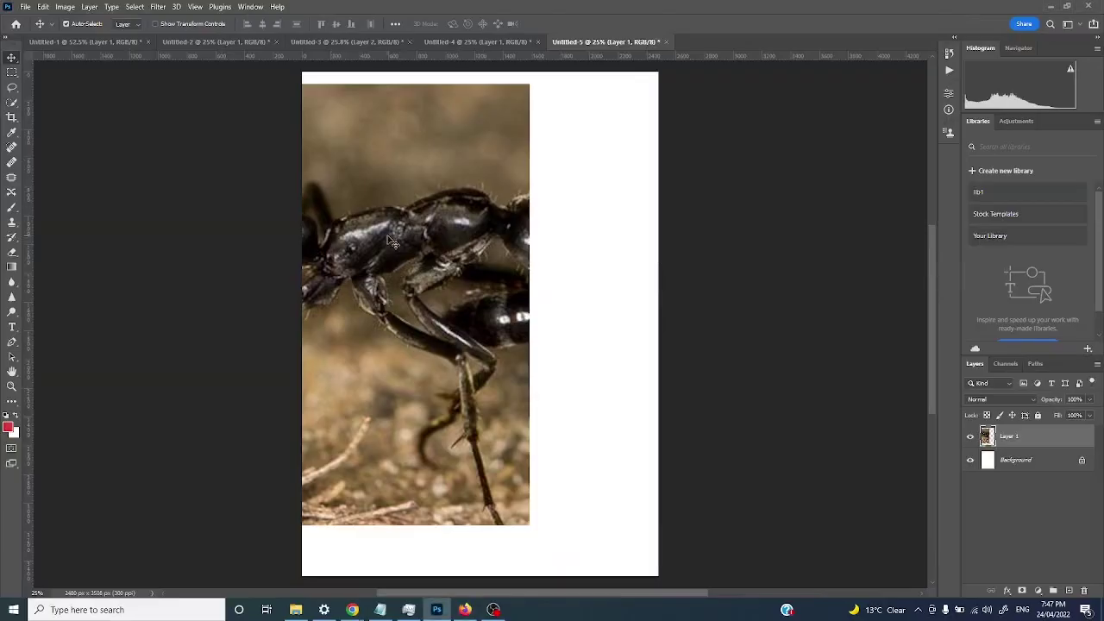
Switch to Firefox, preview the "Terrible Termites" photo from the ant results, copy the image, and return to Photoshop
key(alt+Tab)
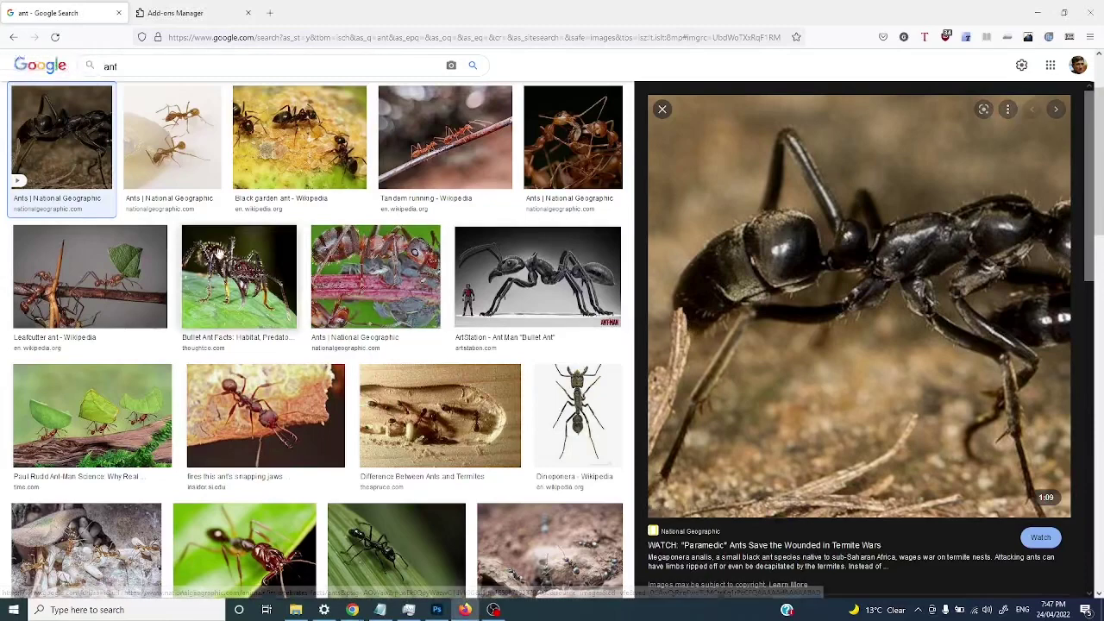
scroll(537, 309, down, 4)
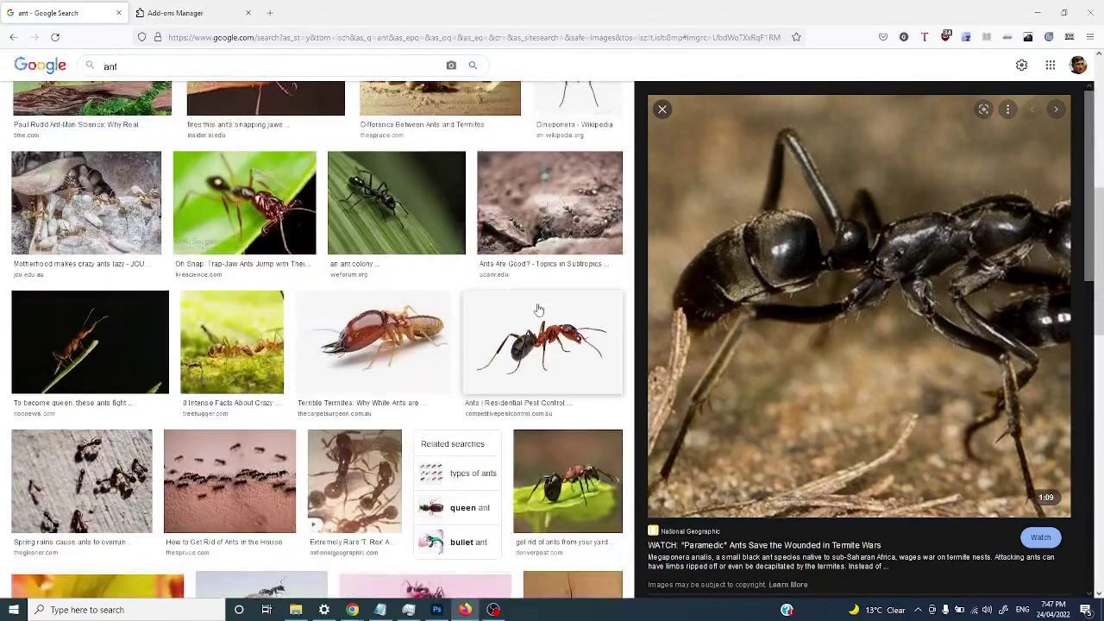
click(377, 331)
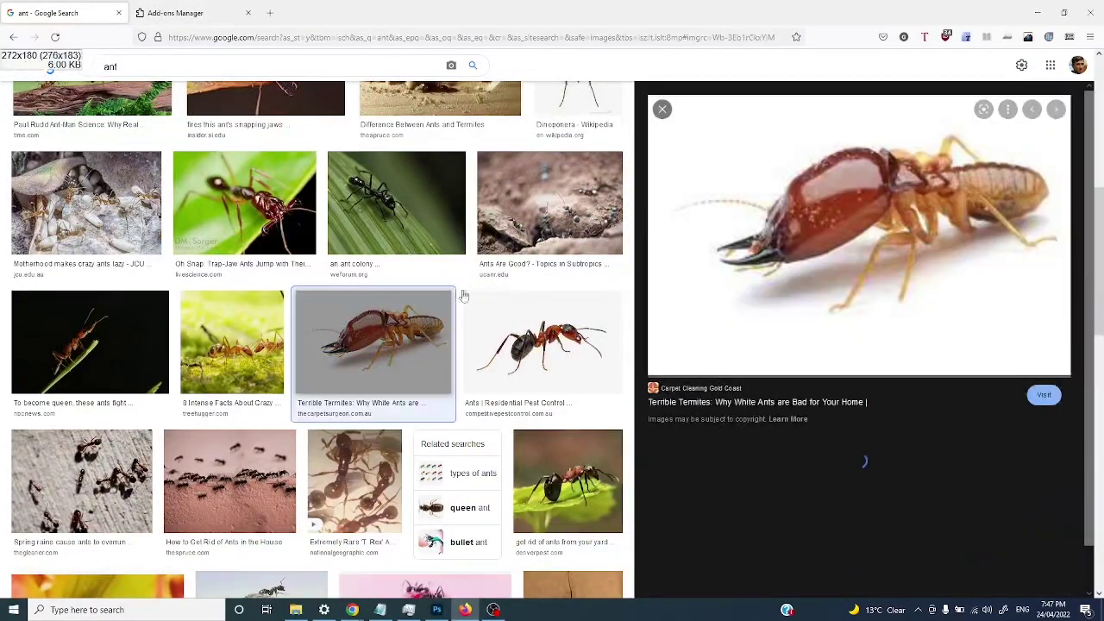
right_click(819, 213)
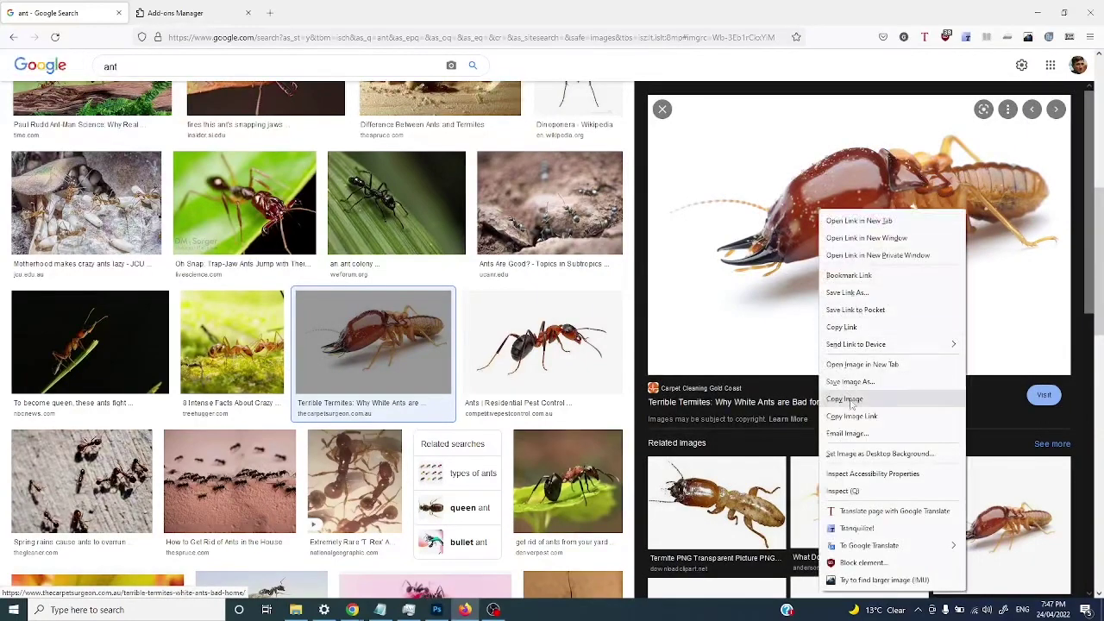
click(849, 342)
key(alt+Tab)
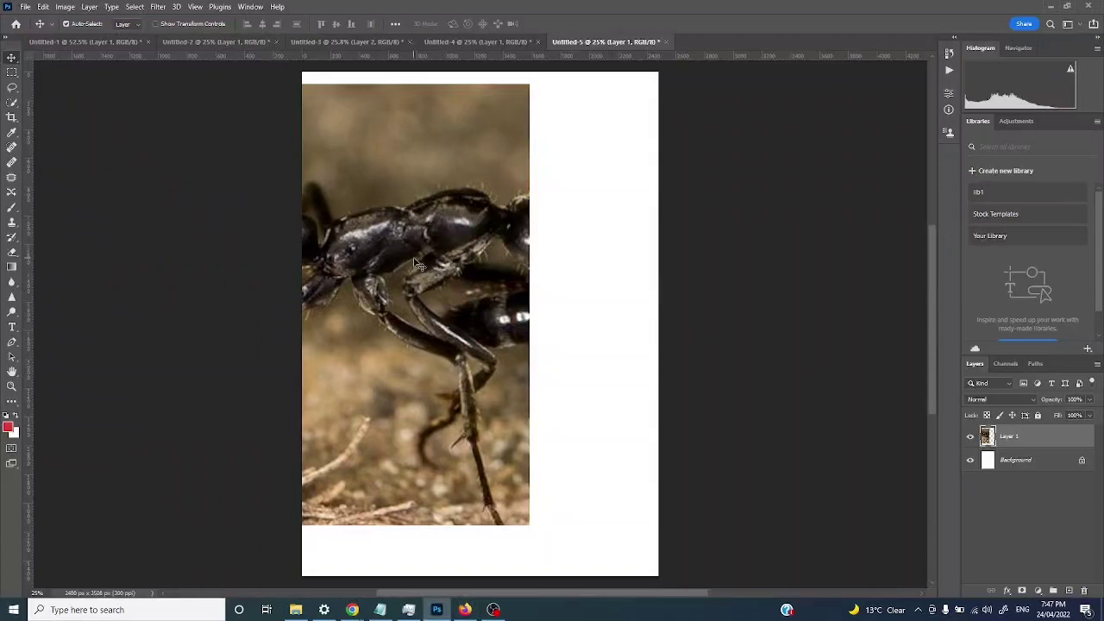
Delete the ant photo layer and add a new empty layer in its place
drag(1054, 435, 1080, 591)
click(1069, 590)
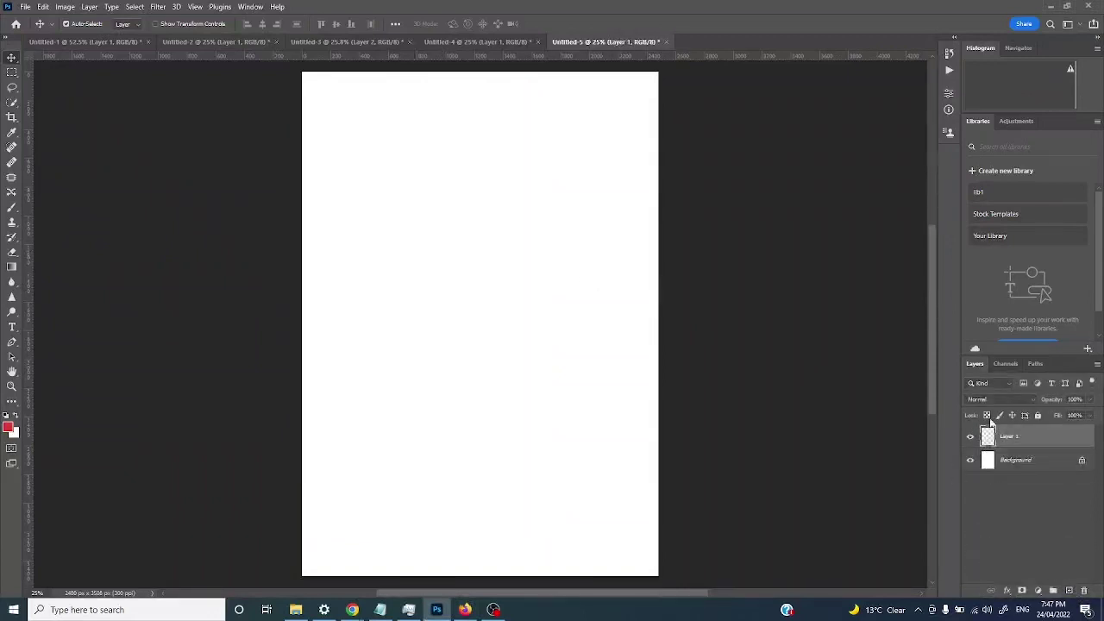
right_click(397, 272)
click(390, 216)
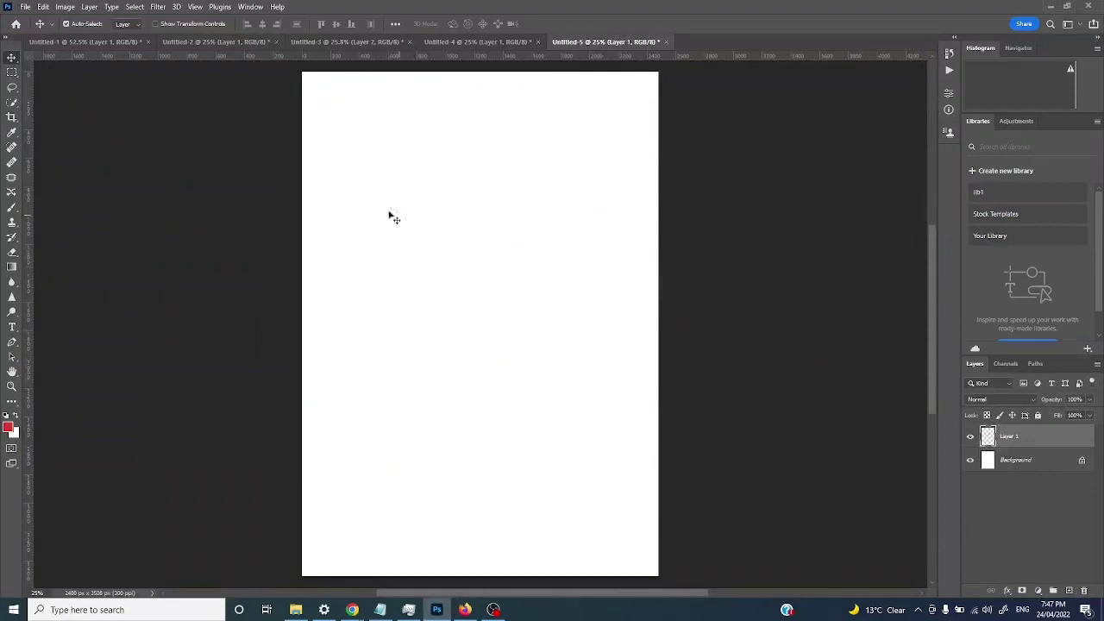
Try to paste the copied termite photo into the emptied document, and delete the pasted layer
click(43, 7)
click(57, 108)
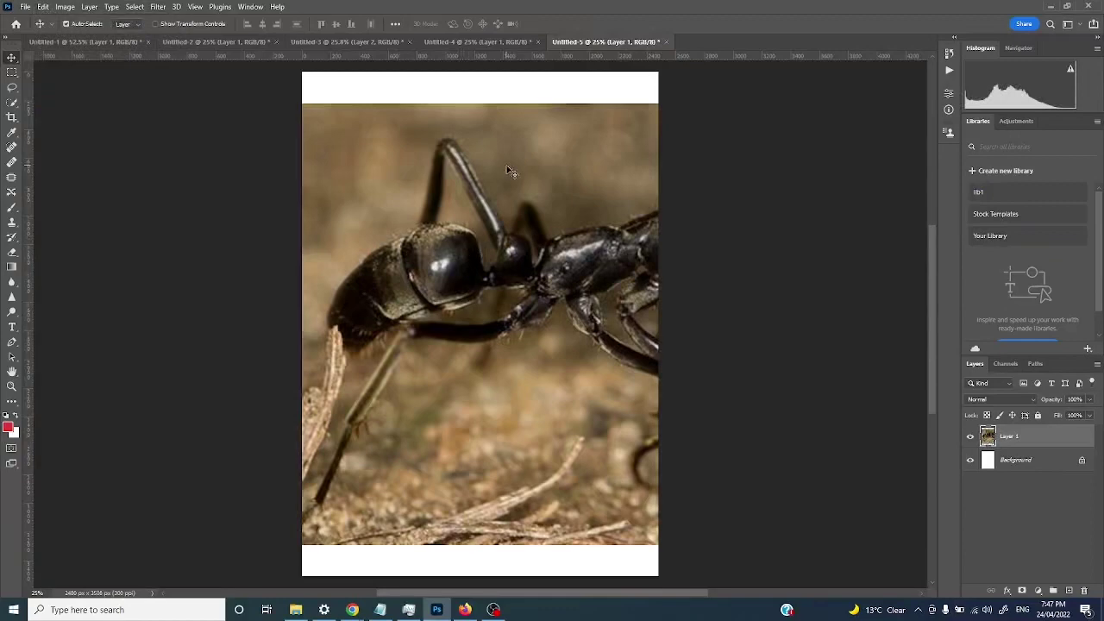
key(Delete)
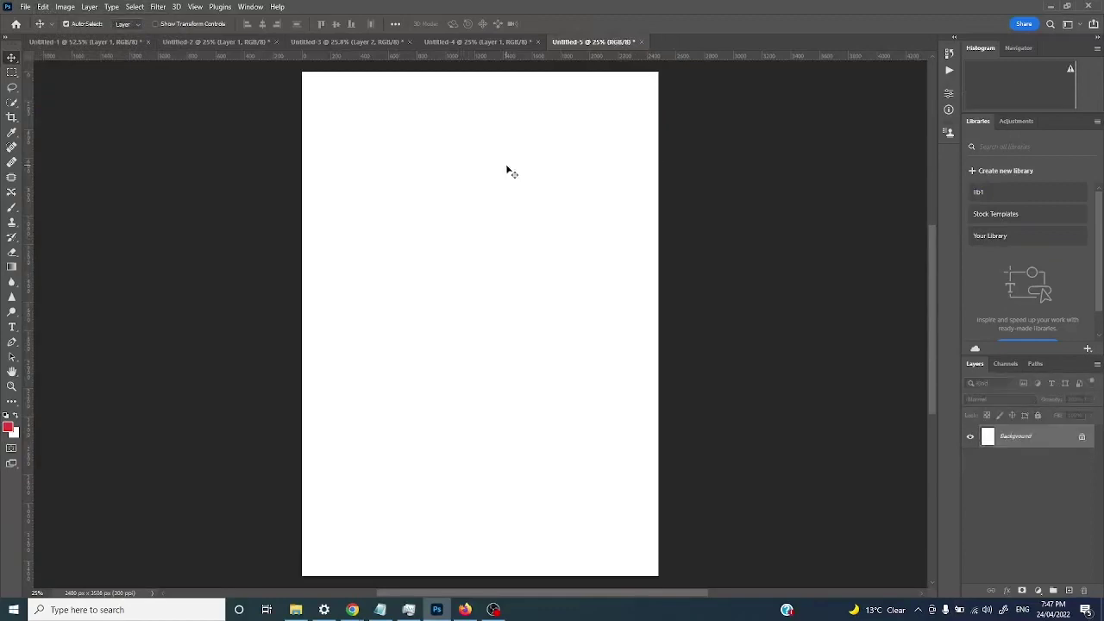
Create another A4 document at 300 ppi and paste the copied termite photo, shifted left across the page
click(26, 7)
click(39, 22)
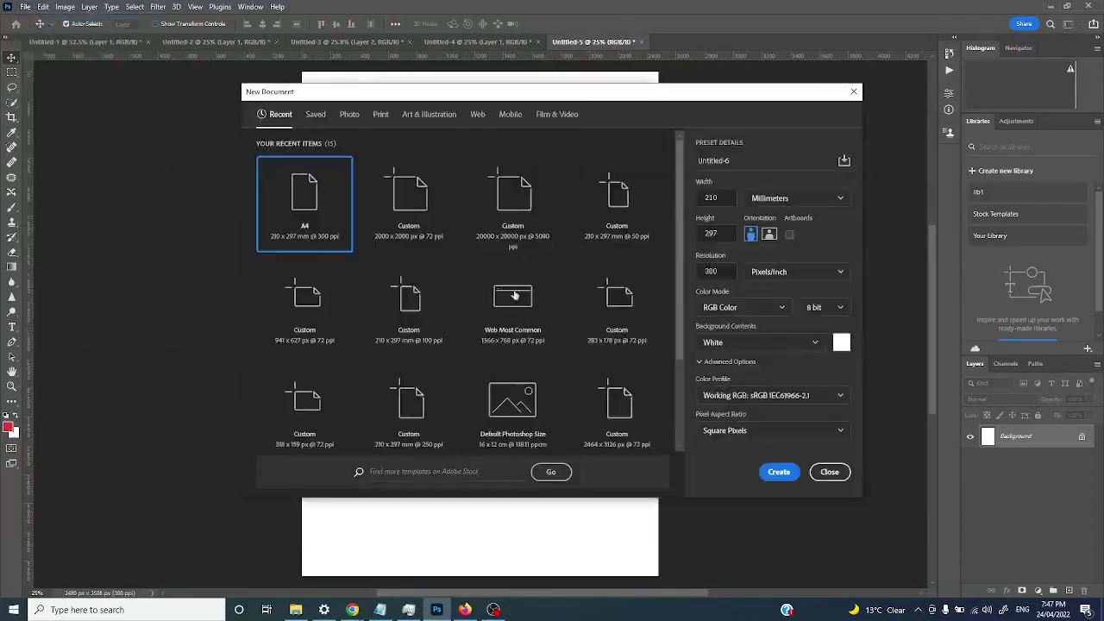
click(410, 207)
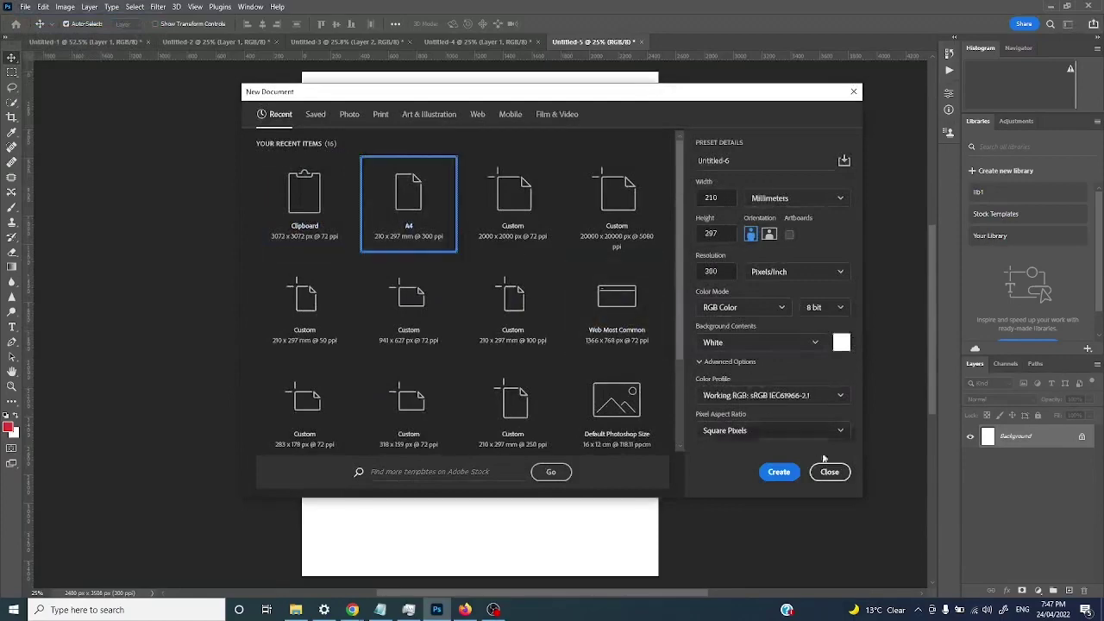
click(779, 472)
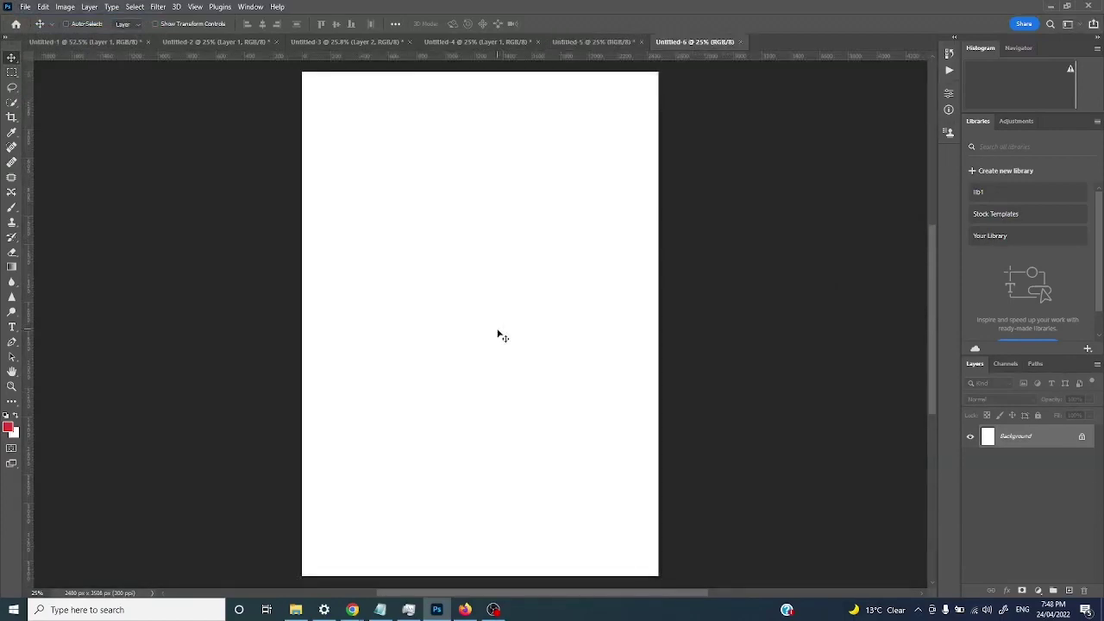
key(ctrl+v)
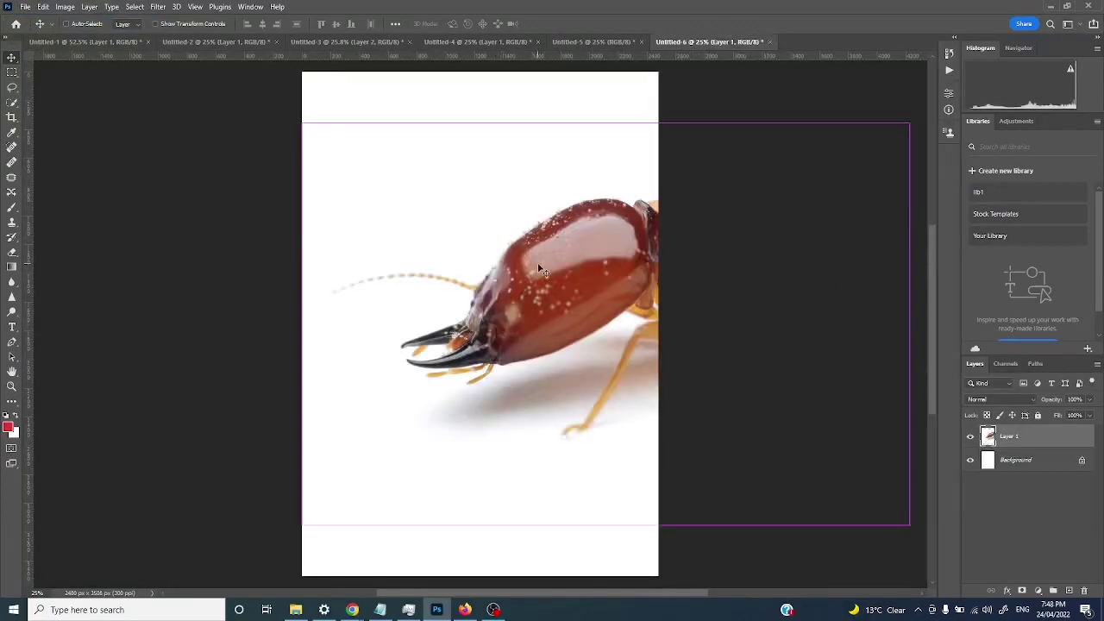
drag(538, 268, 387, 275)
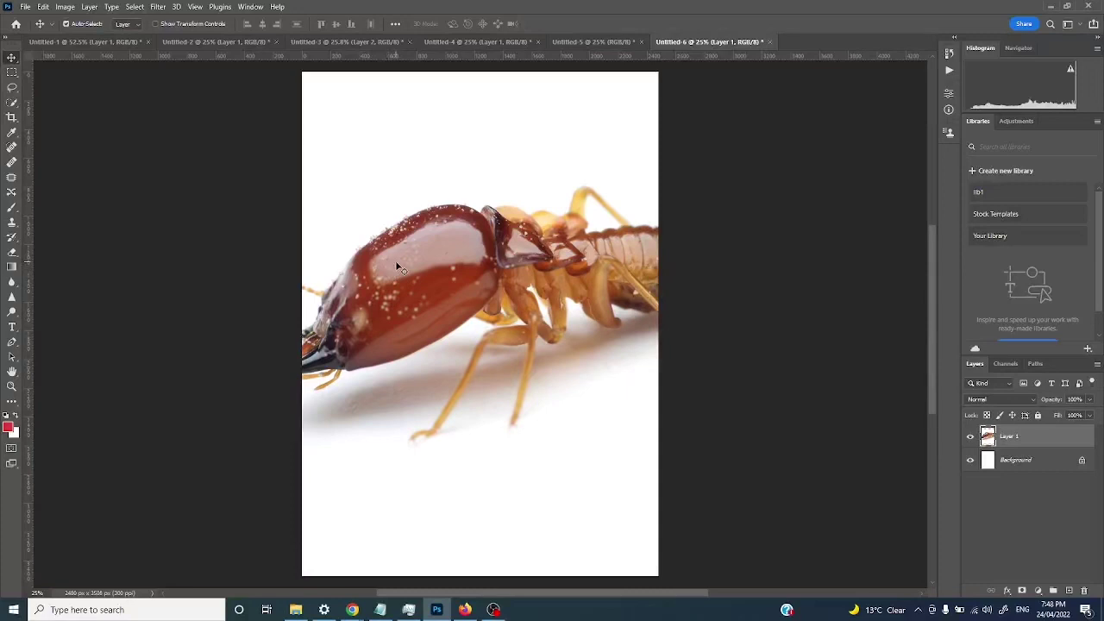
Scale the termite photo proportionally to about 61.5% and move it to the upper part of the page
key(ctrl)
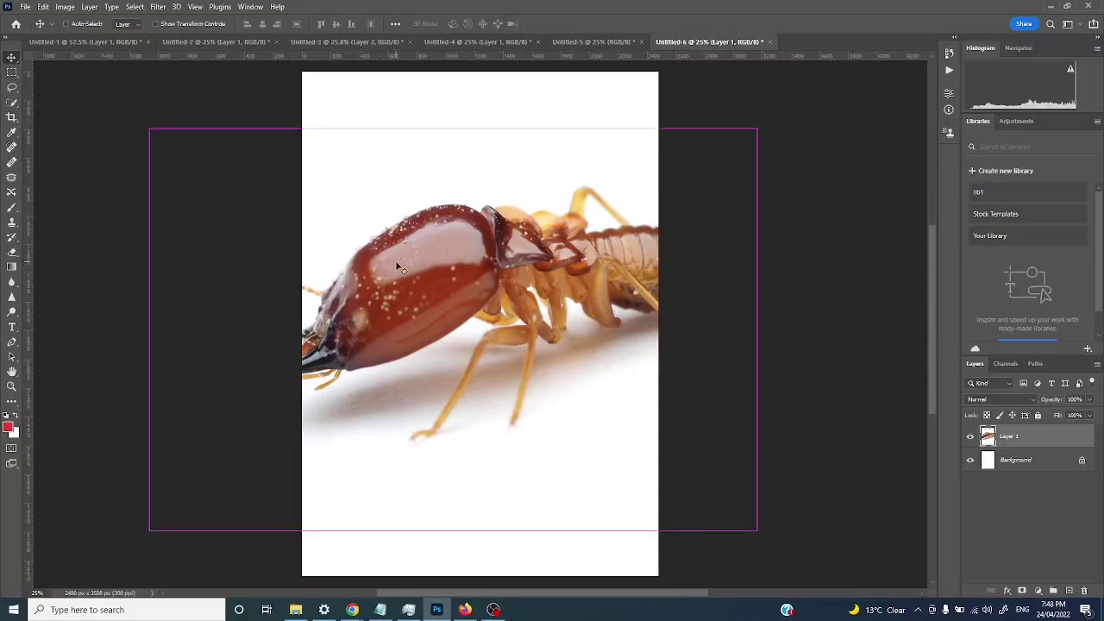
key(ctrl+t)
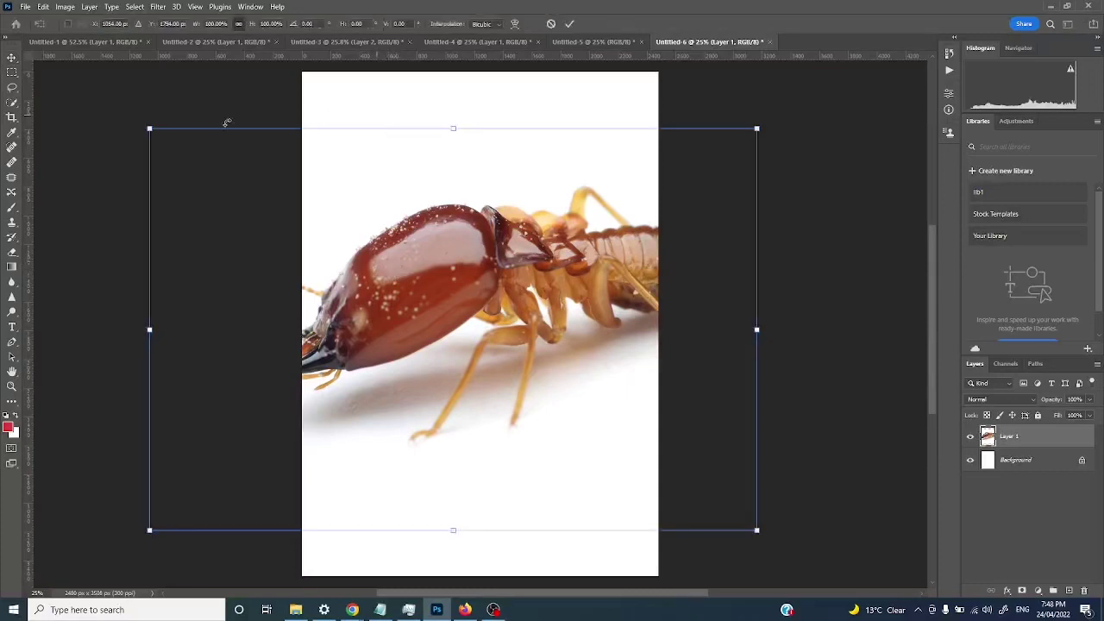
drag(164, 141, 395, 291)
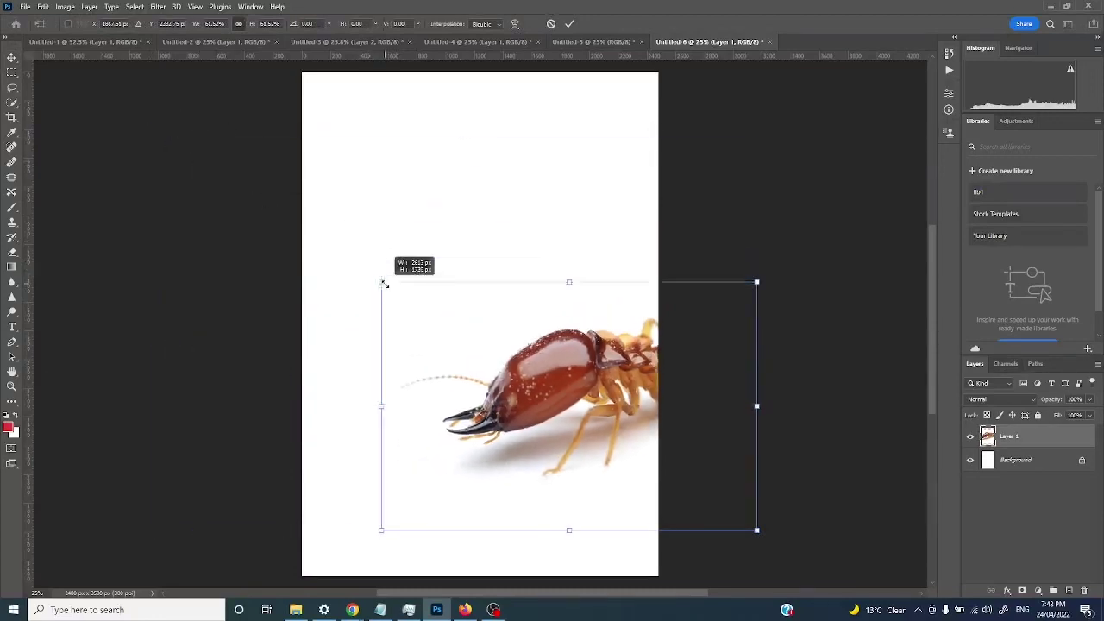
drag(570, 328, 501, 214)
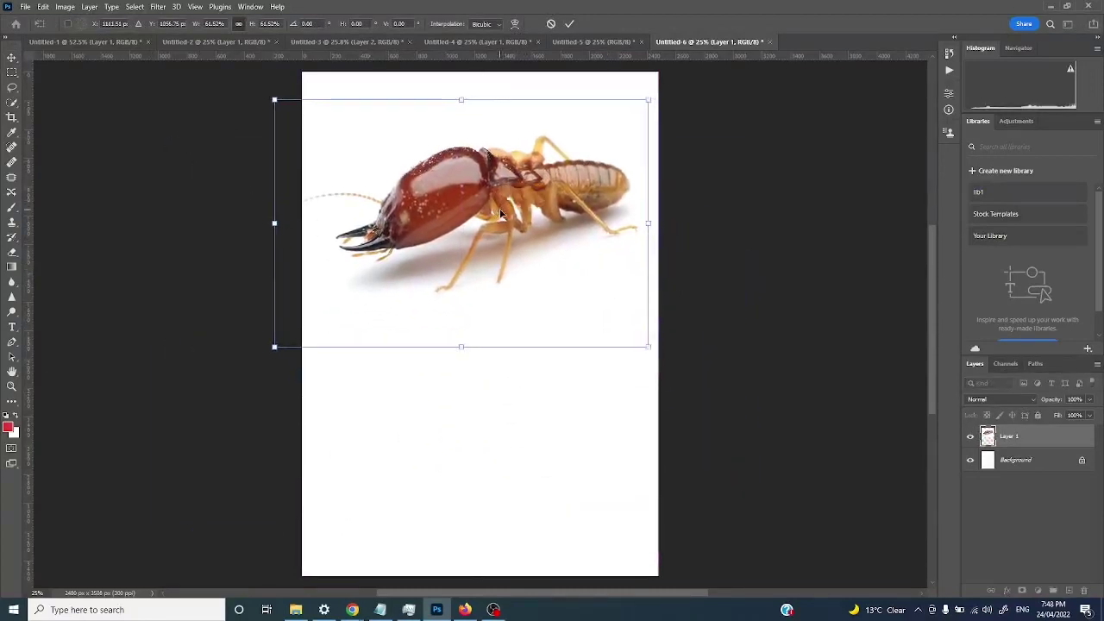
key(Return)
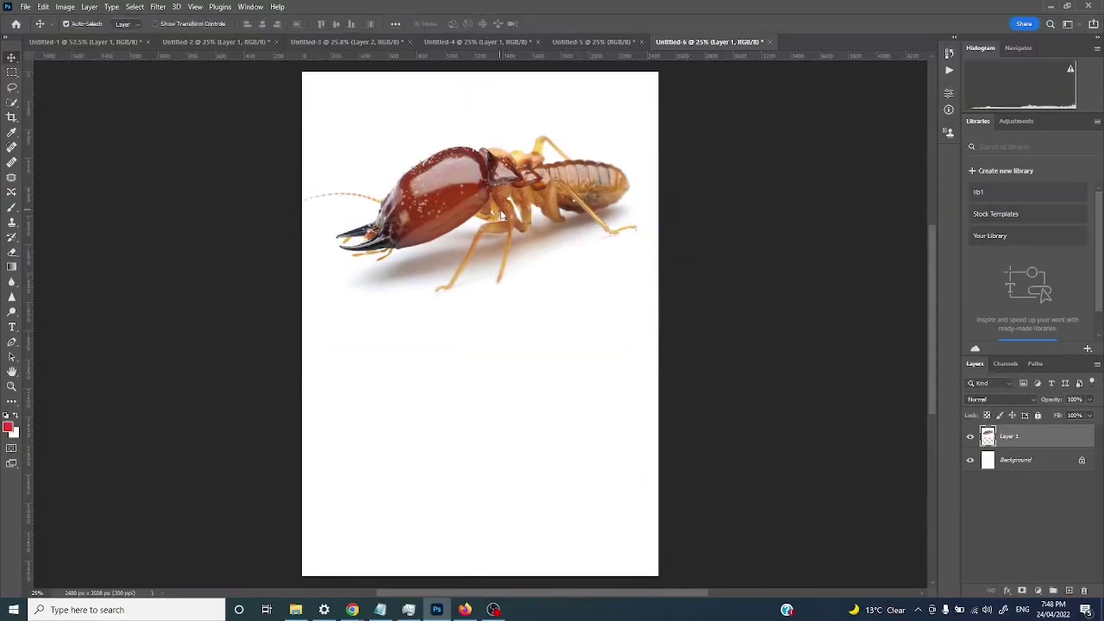
Switch to Firefox, preview the Competitive Pest Control ant image, look for a larger version with IMU, and close the enlarged view
key(alt+Tab)
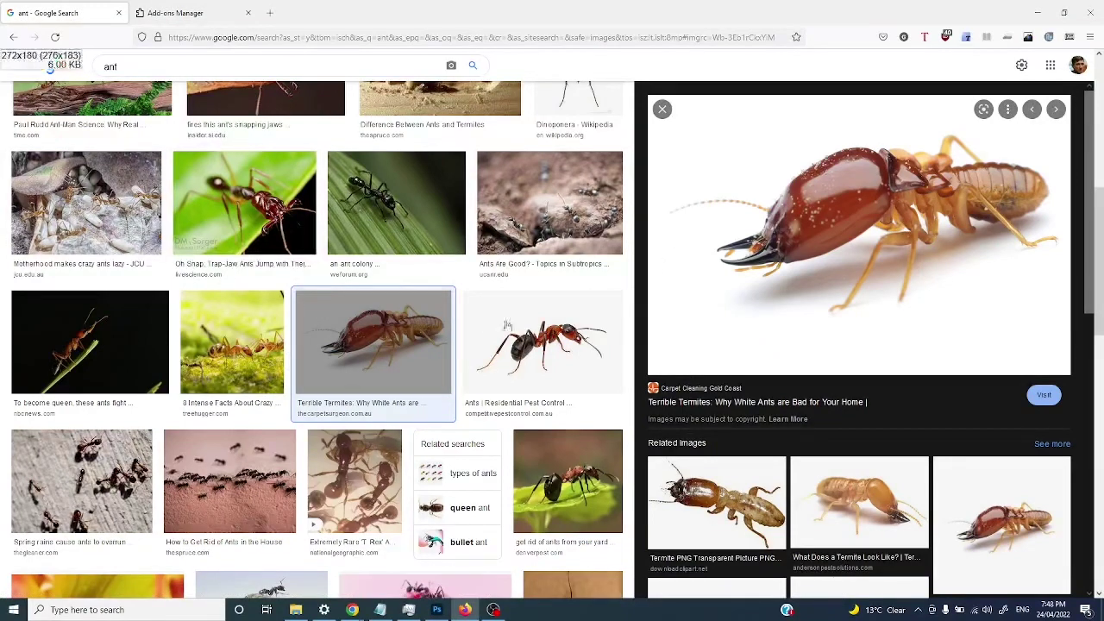
click(559, 341)
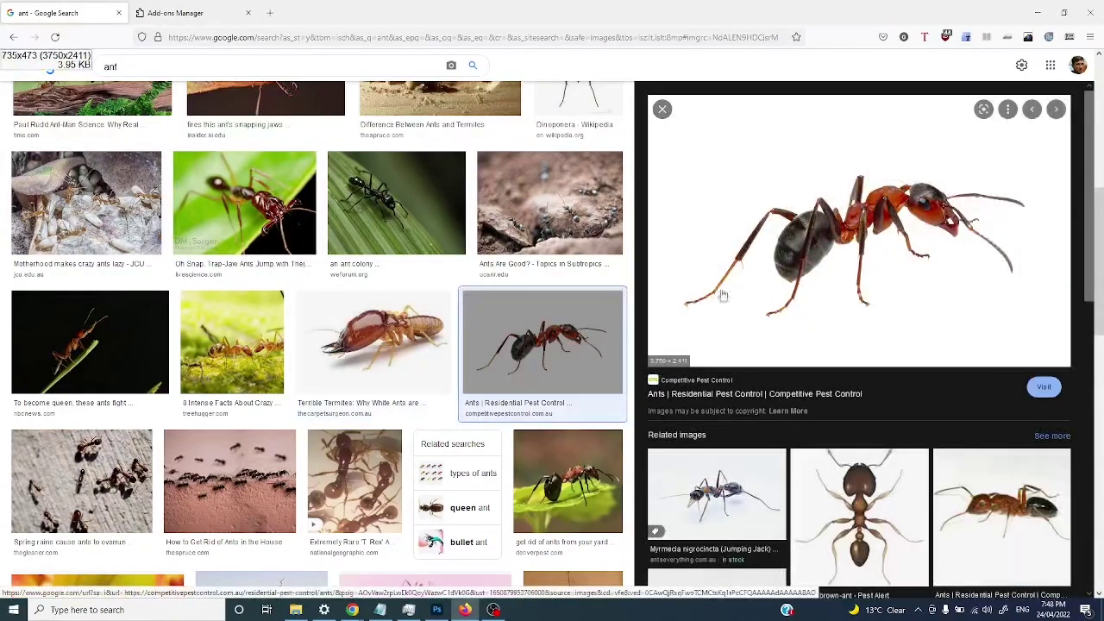
right_click(800, 245)
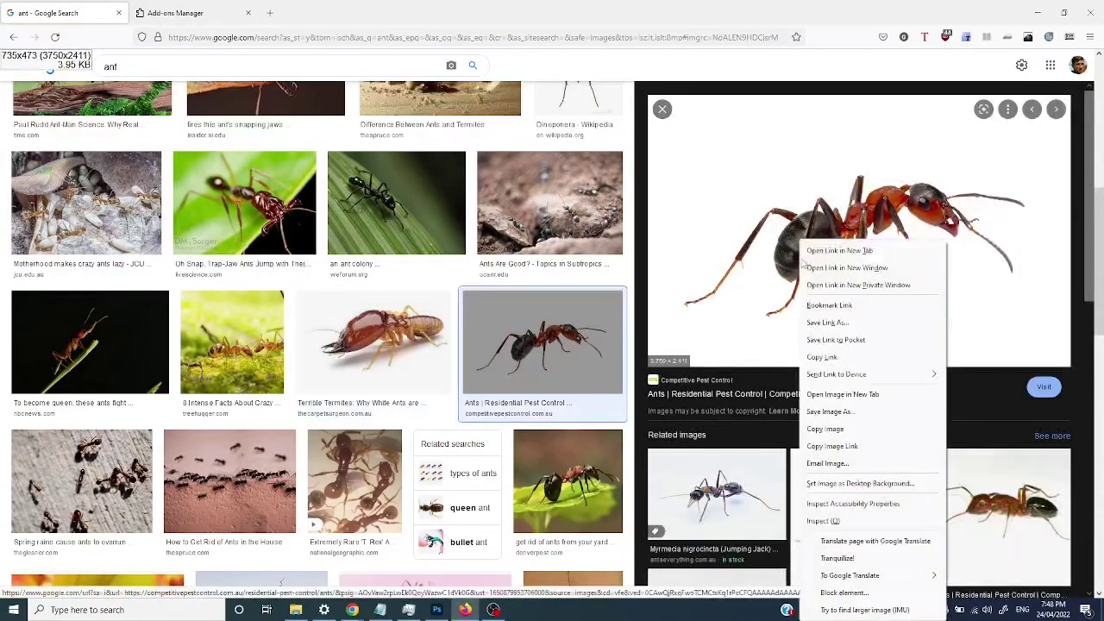
click(849, 609)
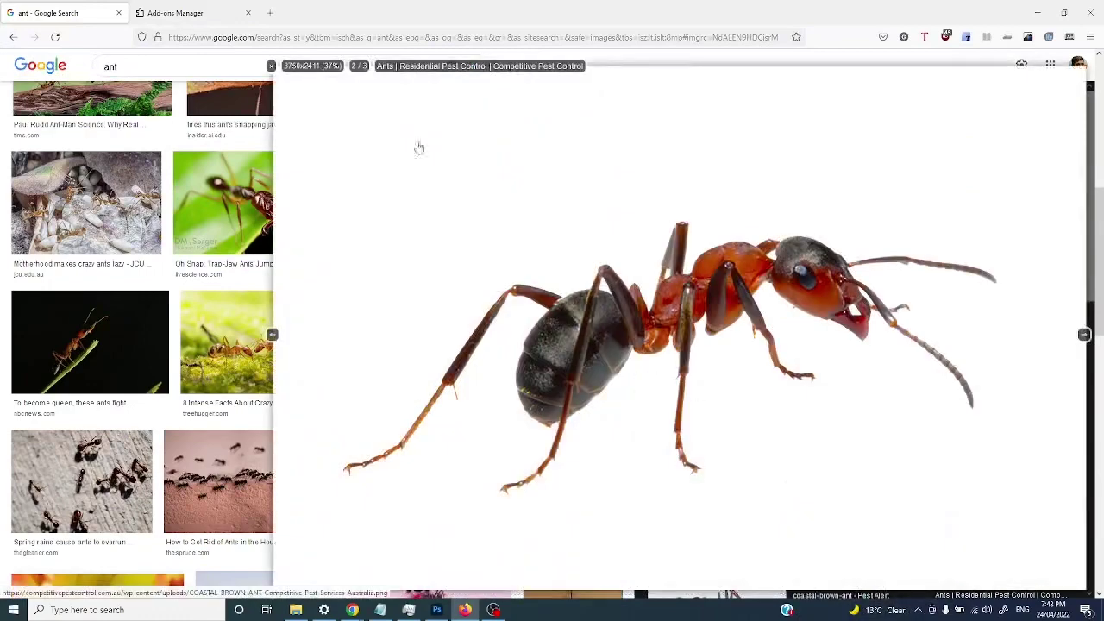
click(272, 68)
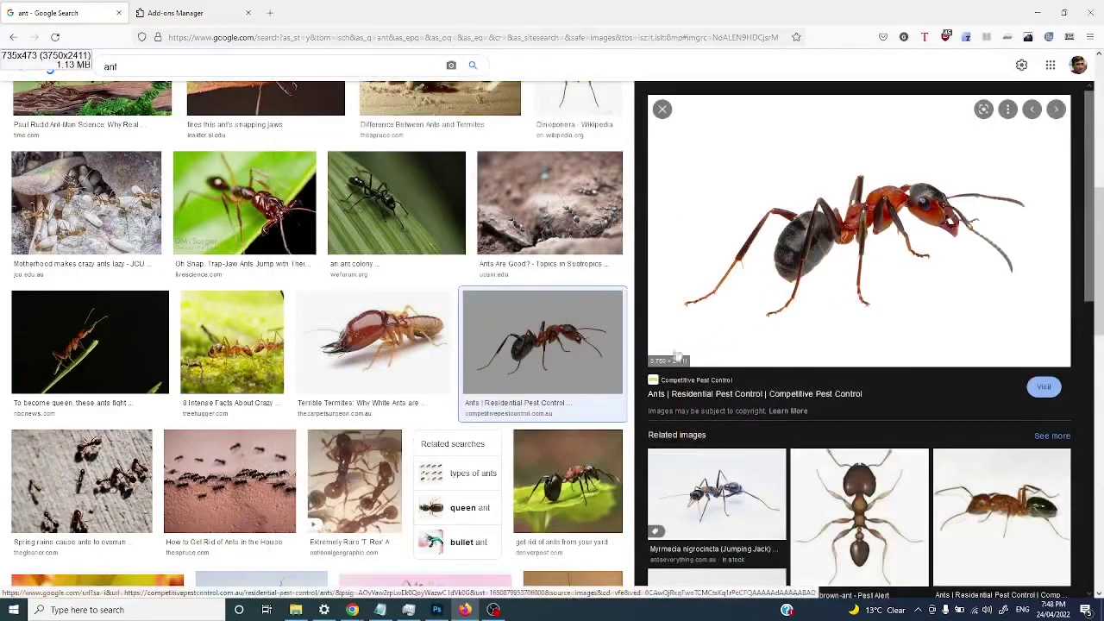
scroll(219, 265, up, 5)
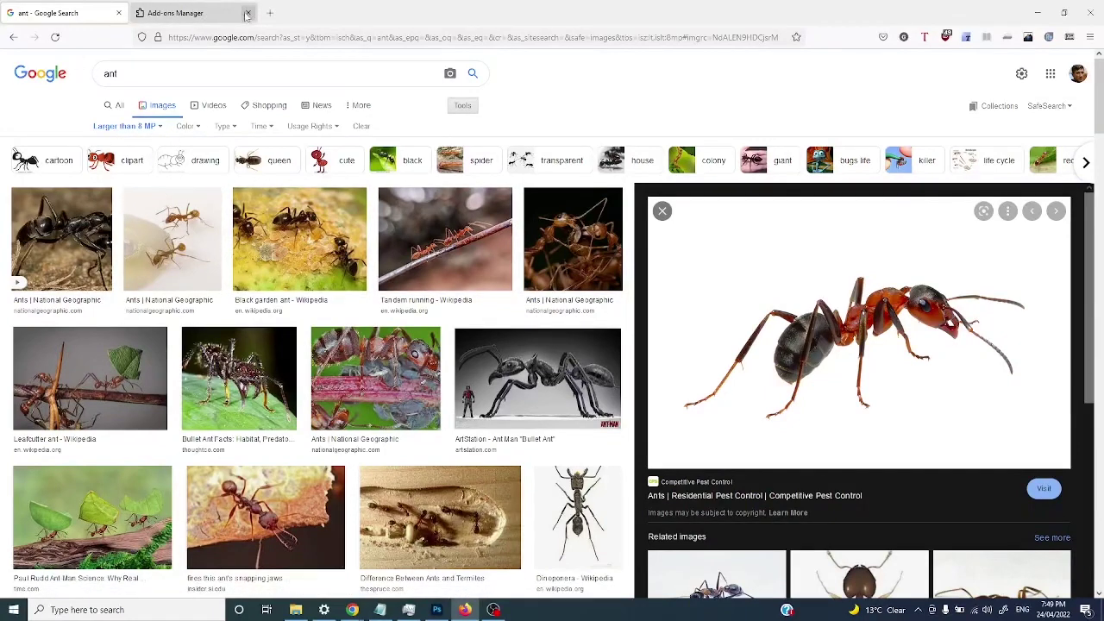
Open a new browser tab and search Google Images for "face"
click(270, 13)
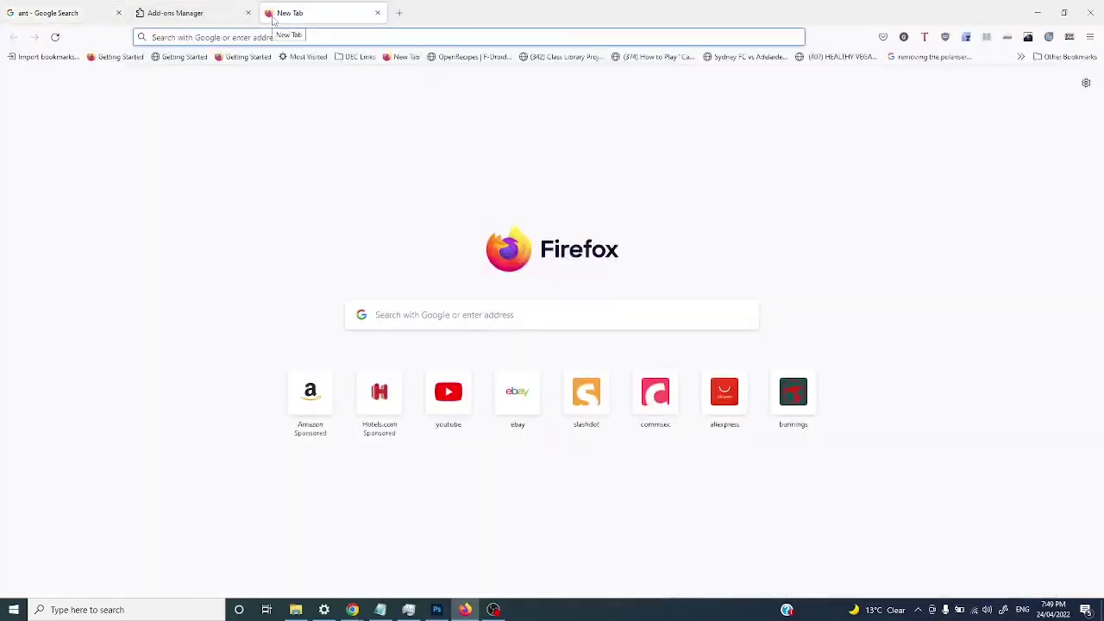
text(facebook.com)
key(Return)
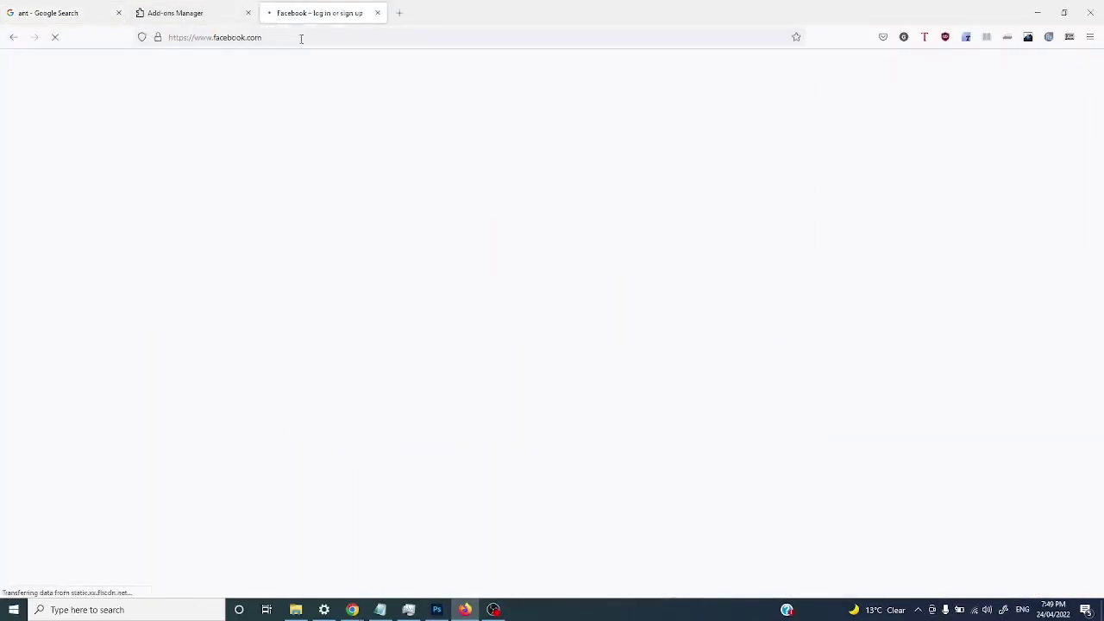
click(300, 38)
text(face)
key(Return)
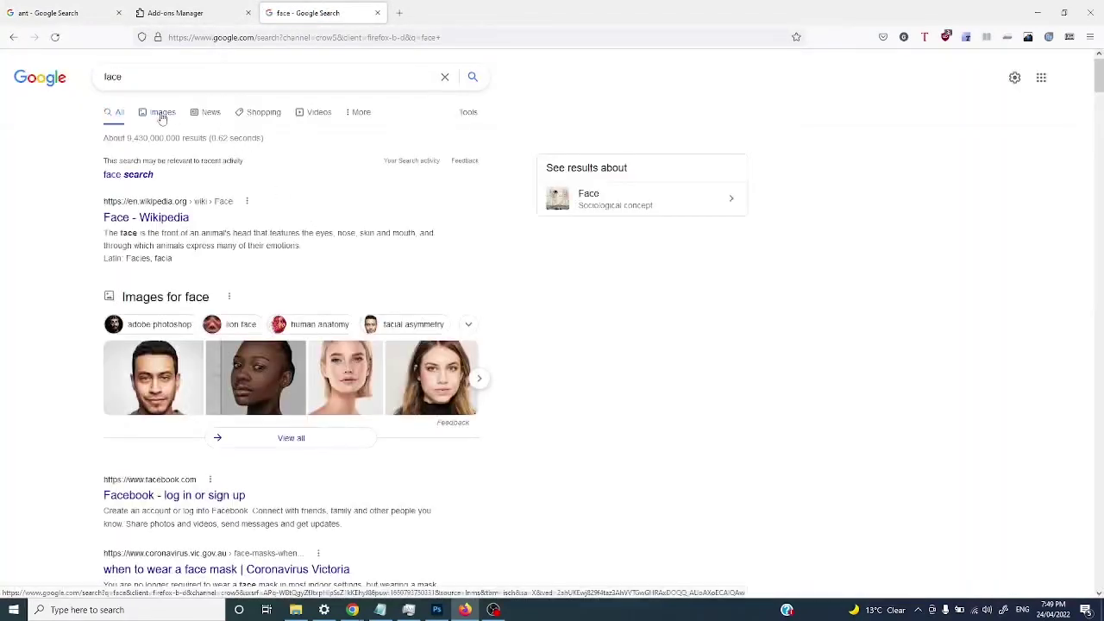
click(161, 115)
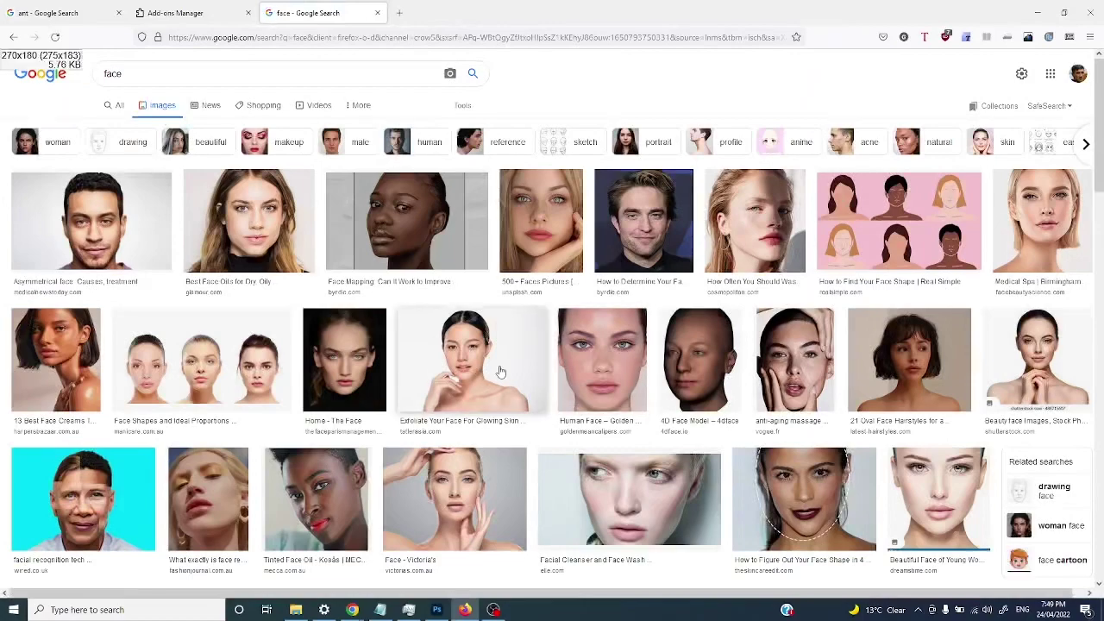
Preview the Tatler Asia "Exfoliate Your Face For Glowing Skin" photo, copy the image, and return to Photoshop
click(543, 370)
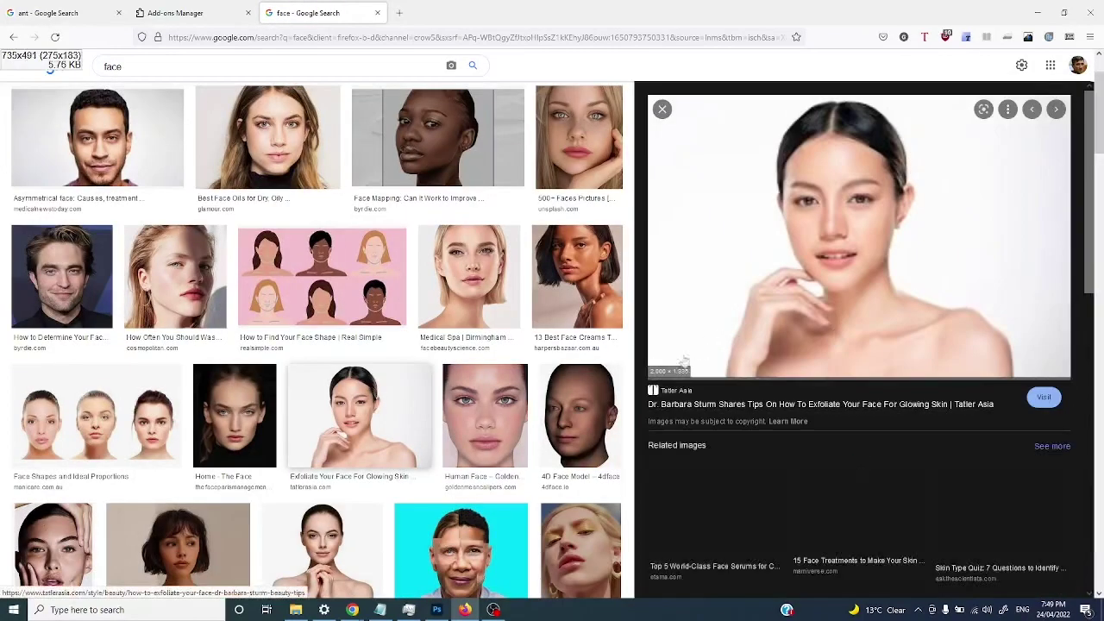
right_click(833, 242)
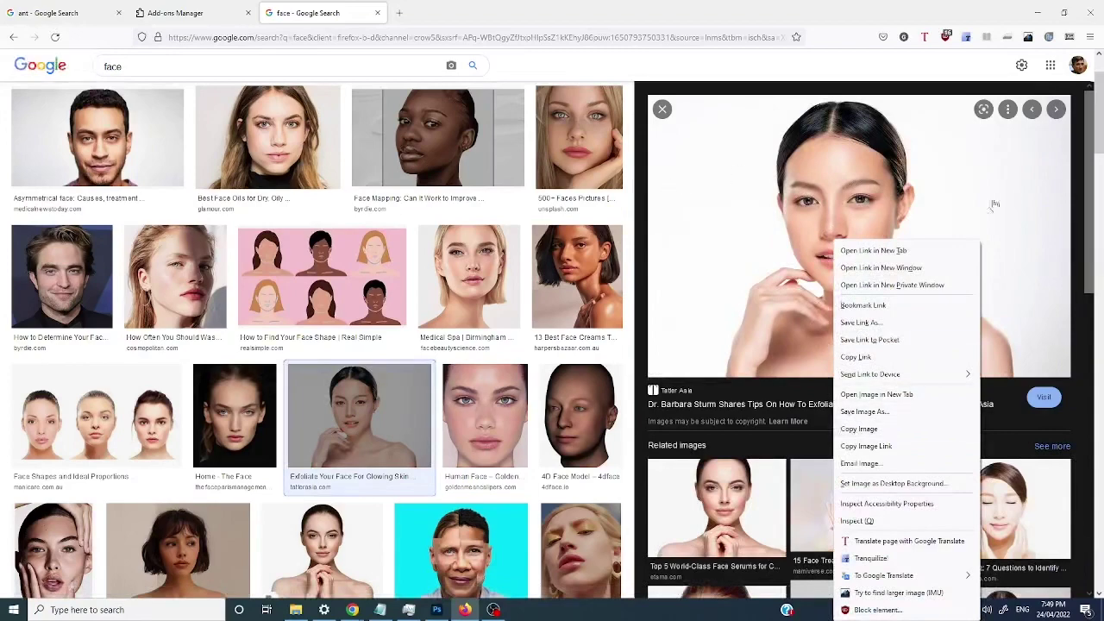
click(858, 429)
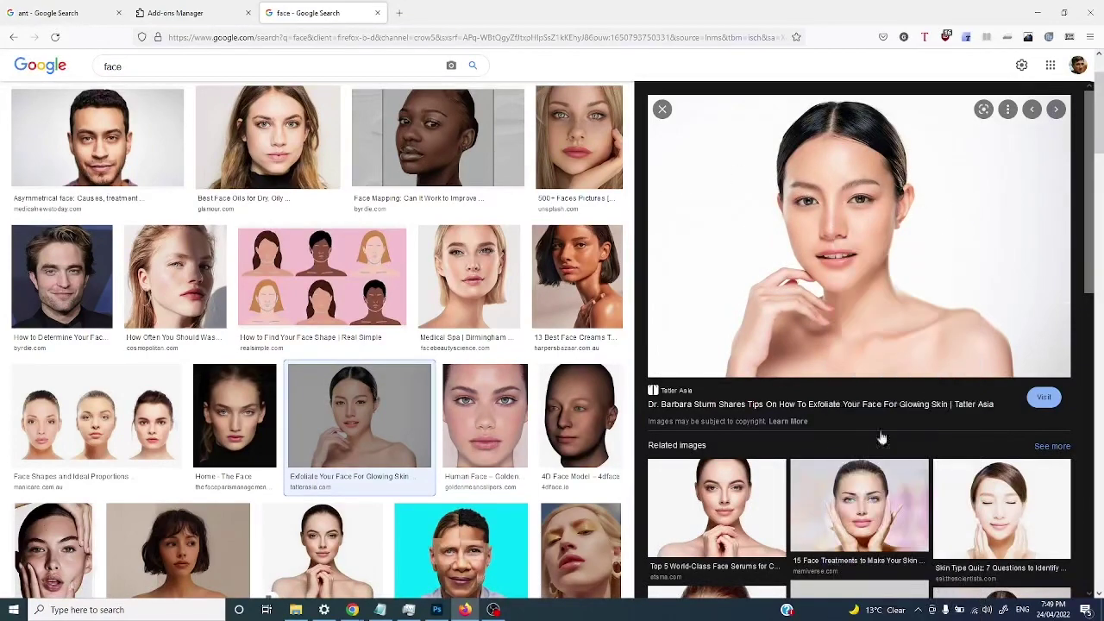
key(alt+Tab)
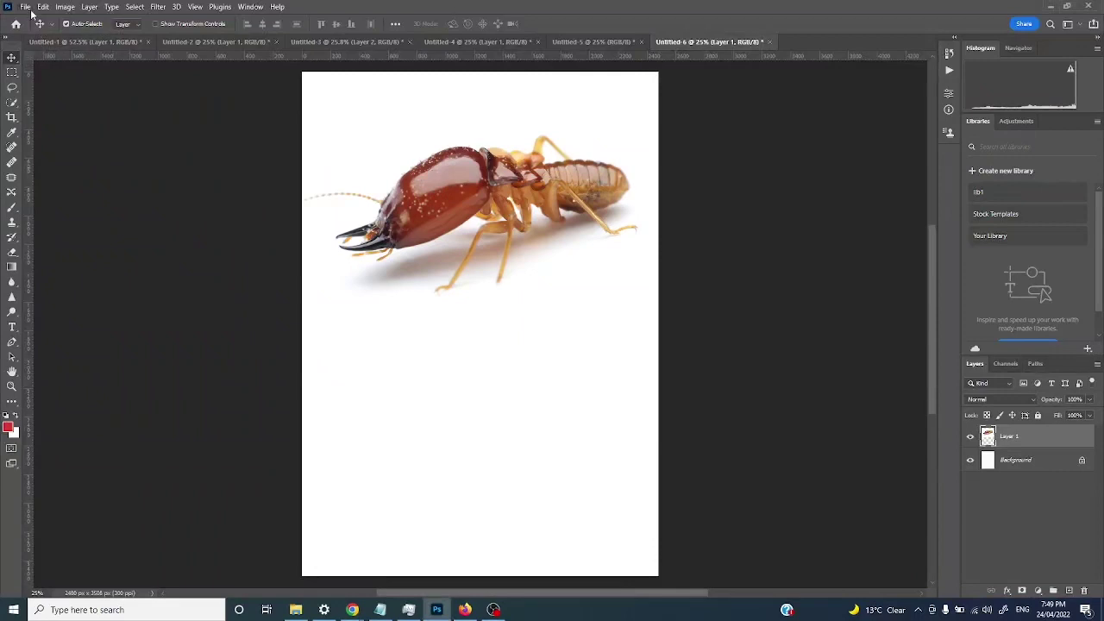
Create another A4 document at 300 ppi, paste the copied face photo, and move it to the upper part of the page
key(ctrl+n)
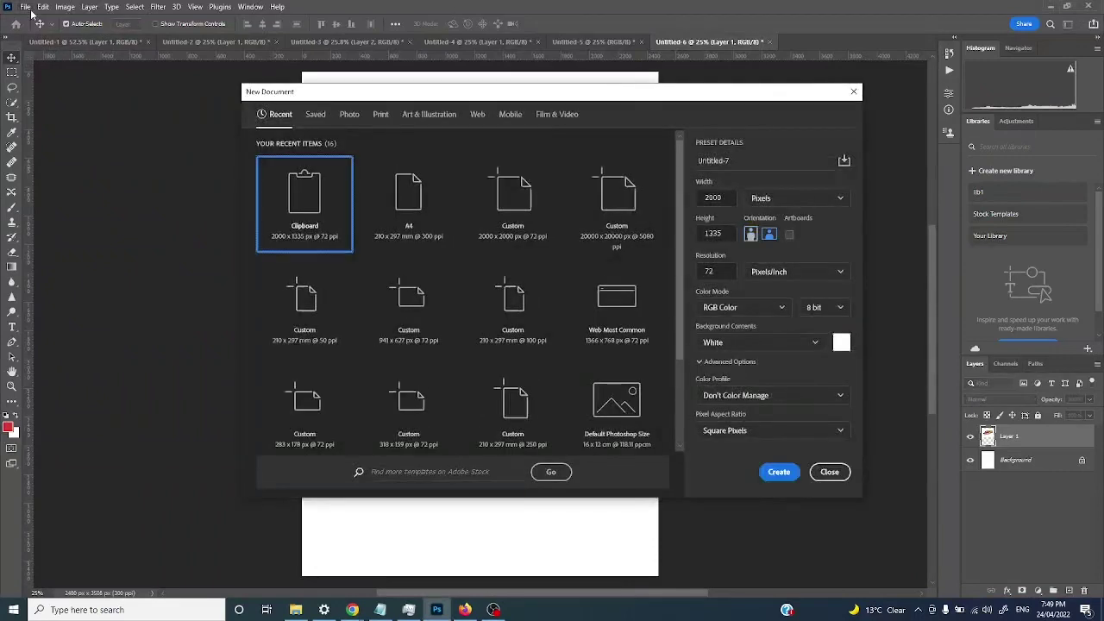
click(779, 473)
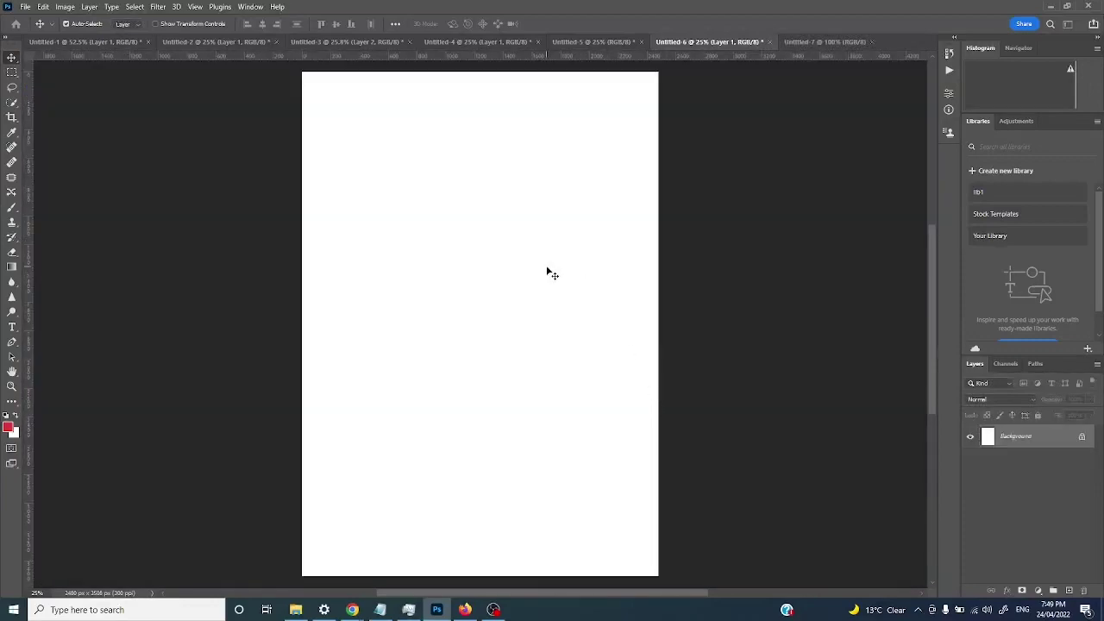
key(ctrl+v)
drag(527, 282, 527, 170)
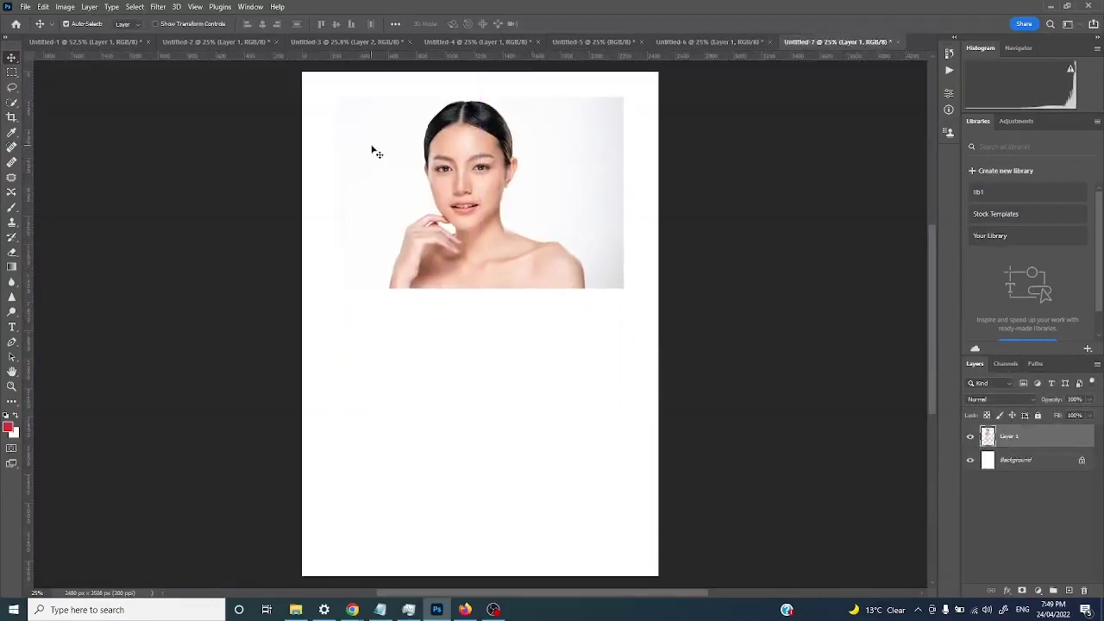
Switch to Firefox, preview the Shutterstock "Beauty face Images" photo, look for a larger version with IMU, and browse further face results
key(alt+Tab)
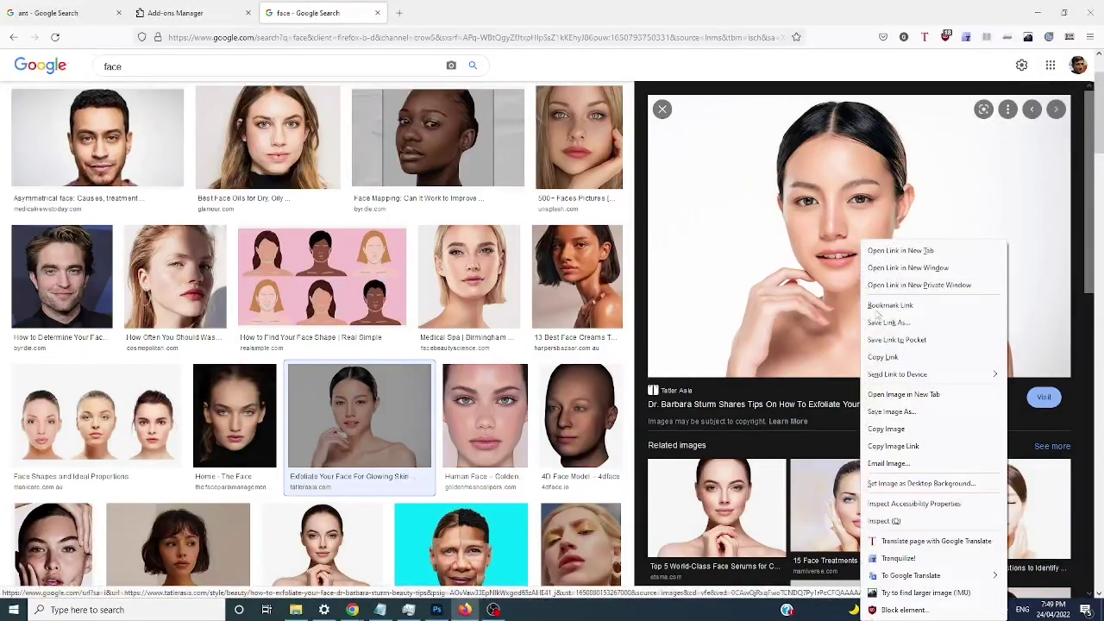
right_click(859, 278)
mouse_move(859, 259)
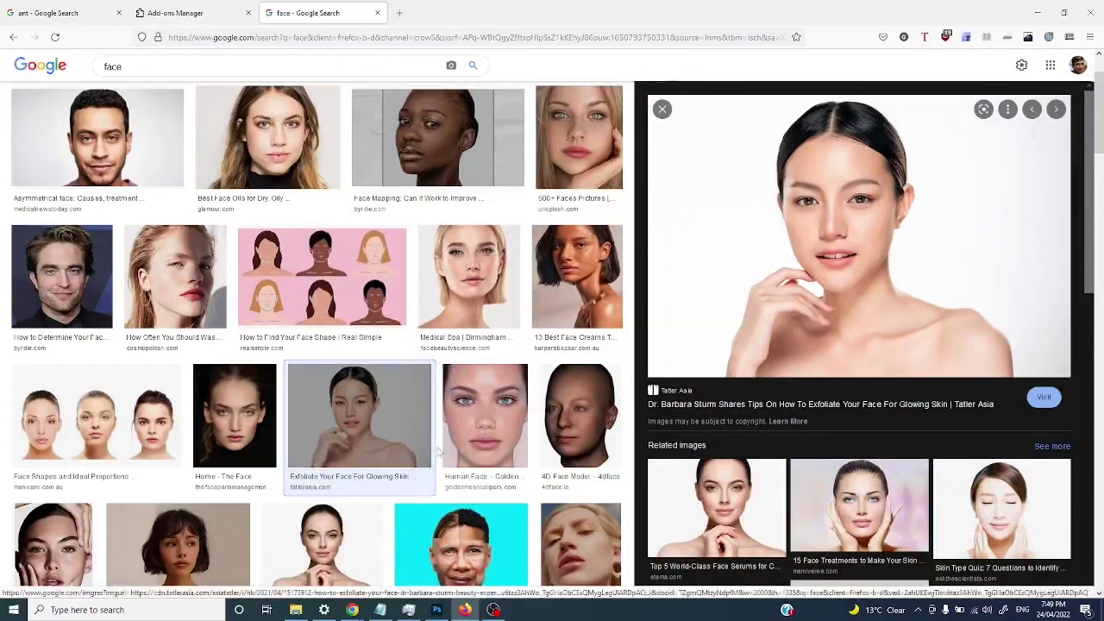
scroll(336, 431, down, 3)
click(373, 299)
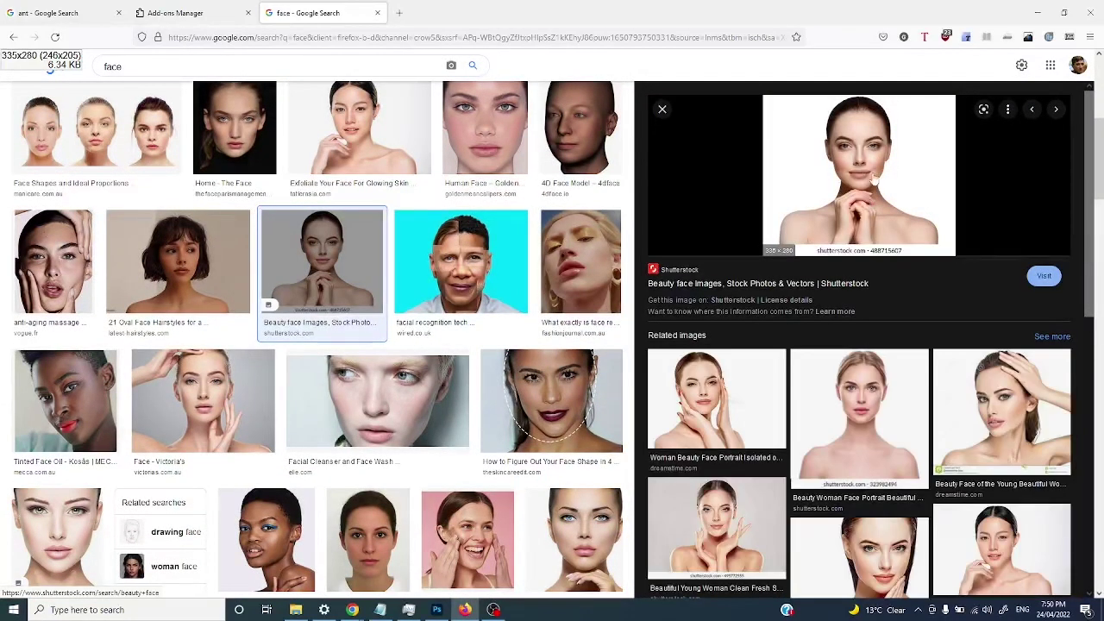
right_click(818, 183)
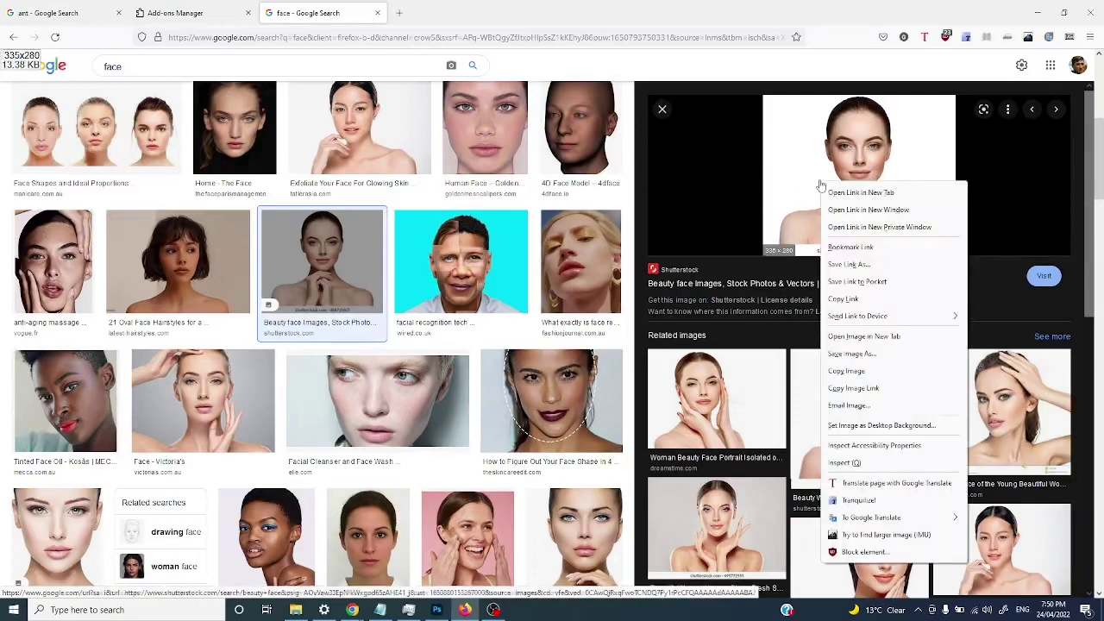
click(867, 536)
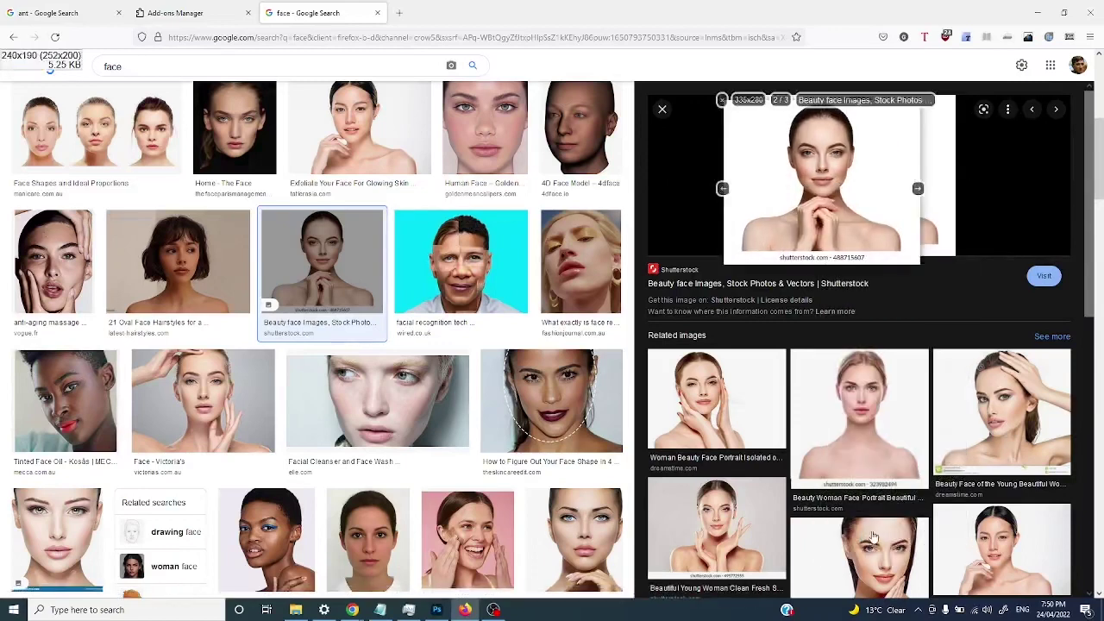
scroll(351, 304, down, 5)
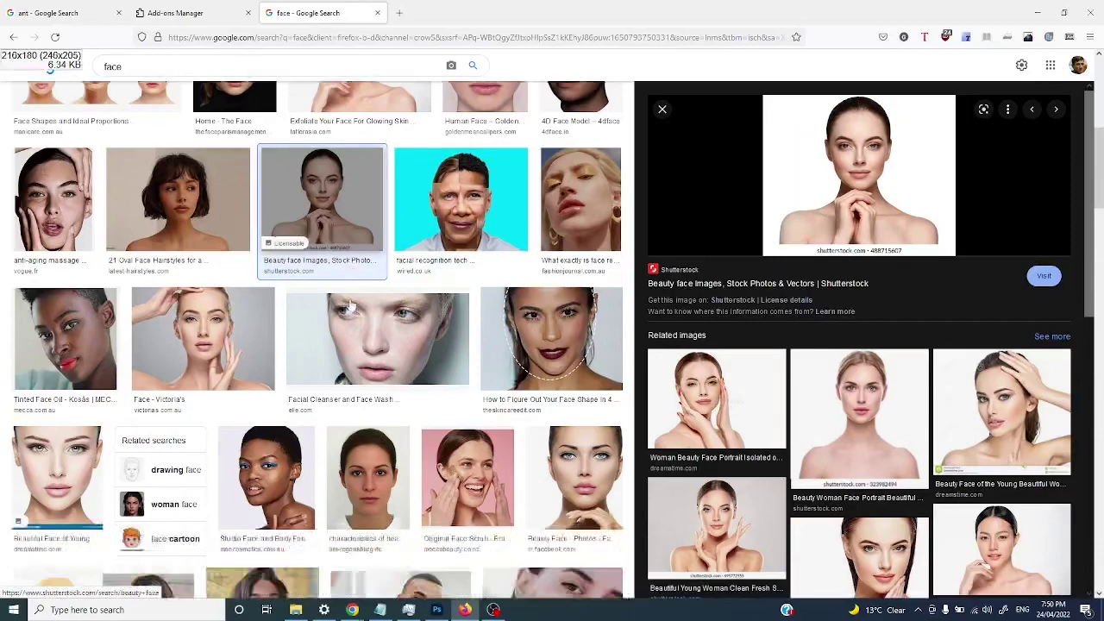
scroll(351, 304, down, 5)
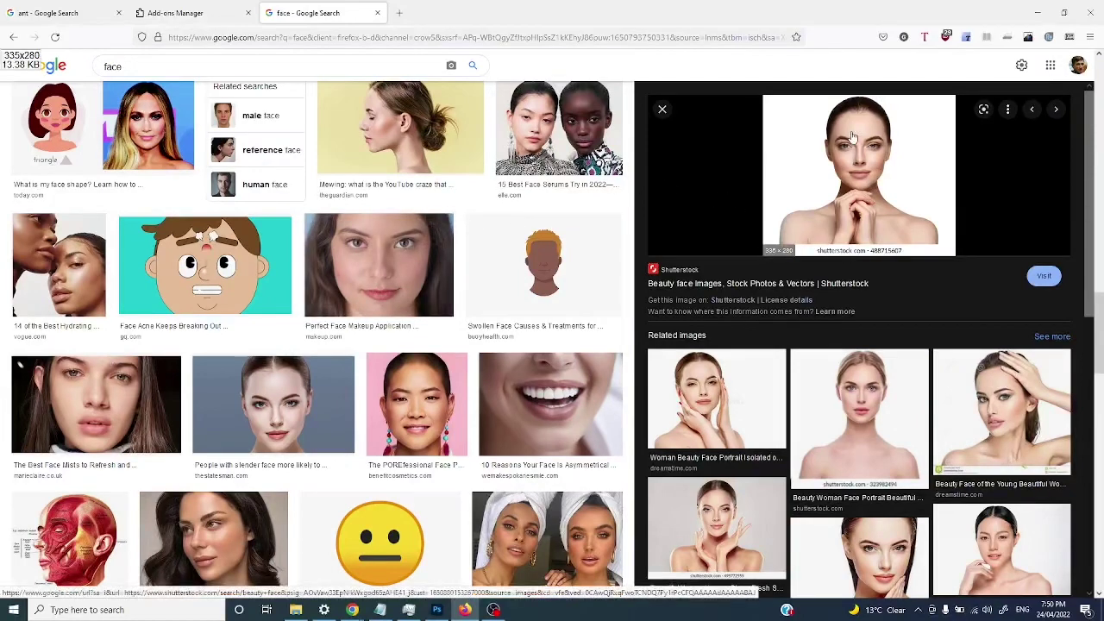
Copy the link of the previewed Shutterstock photo and paste it into a new Notepad document
right_click(805, 172)
click(827, 288)
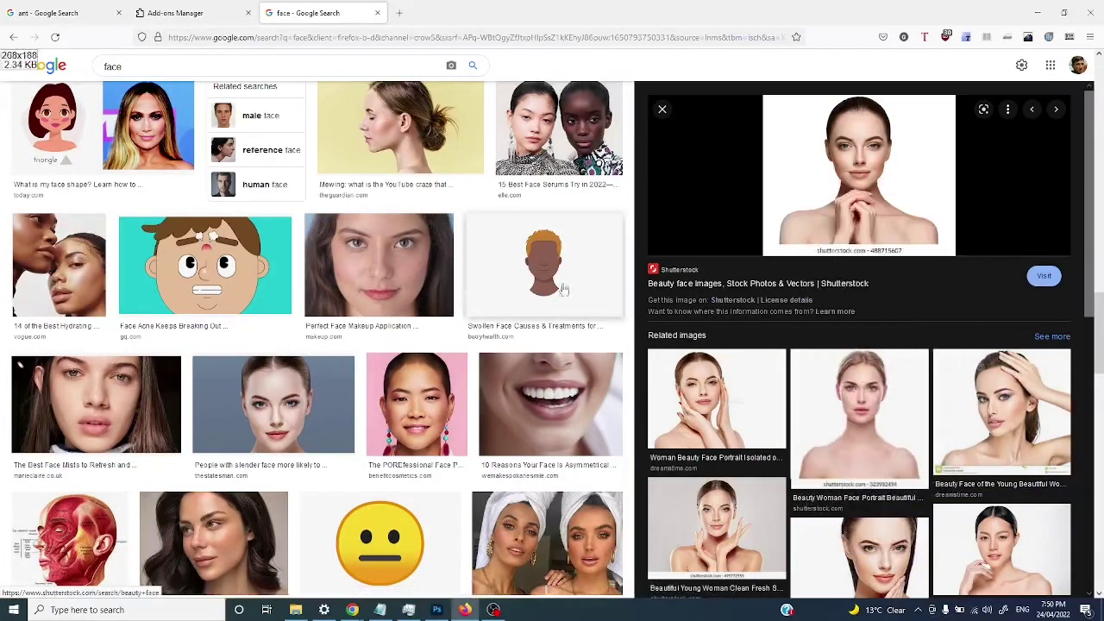
key(super)
text(no)
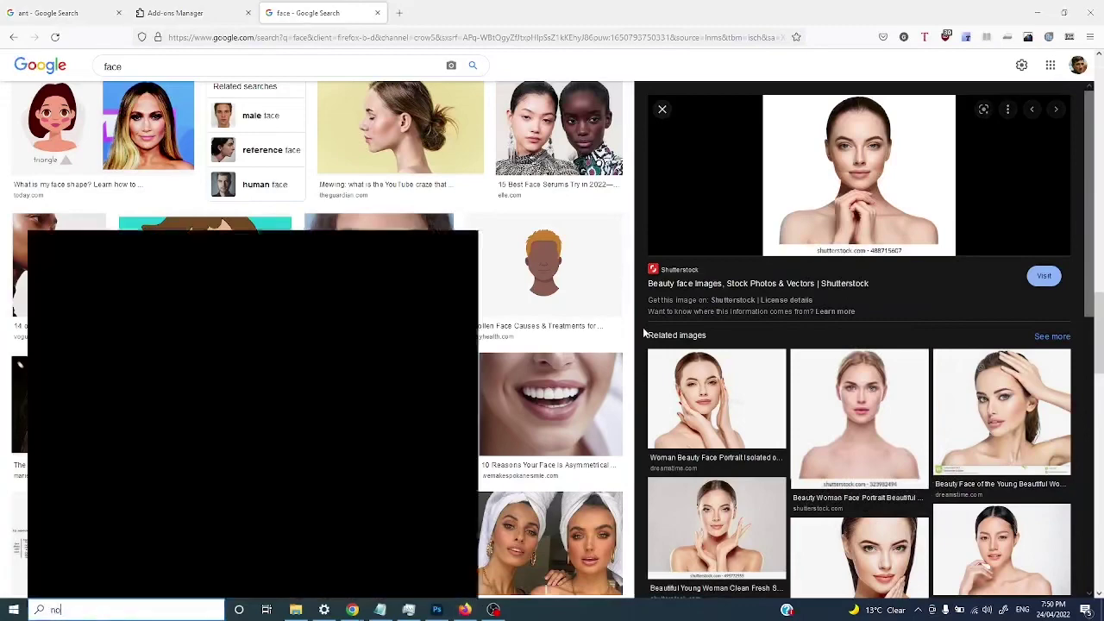
text(tepad)
key(Return)
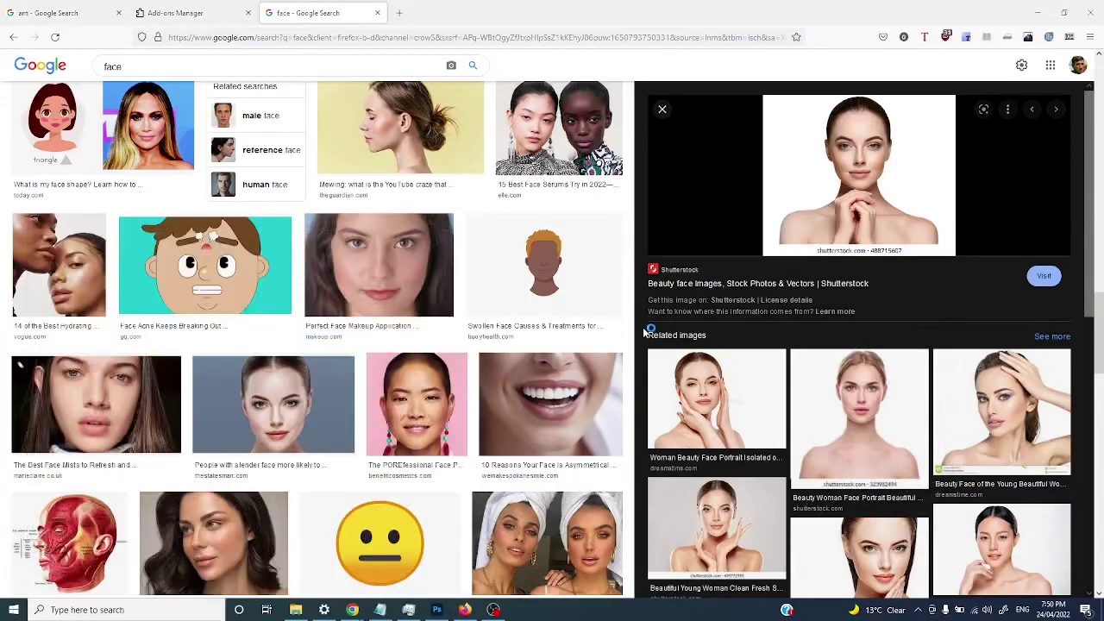
key(ctrl+v)
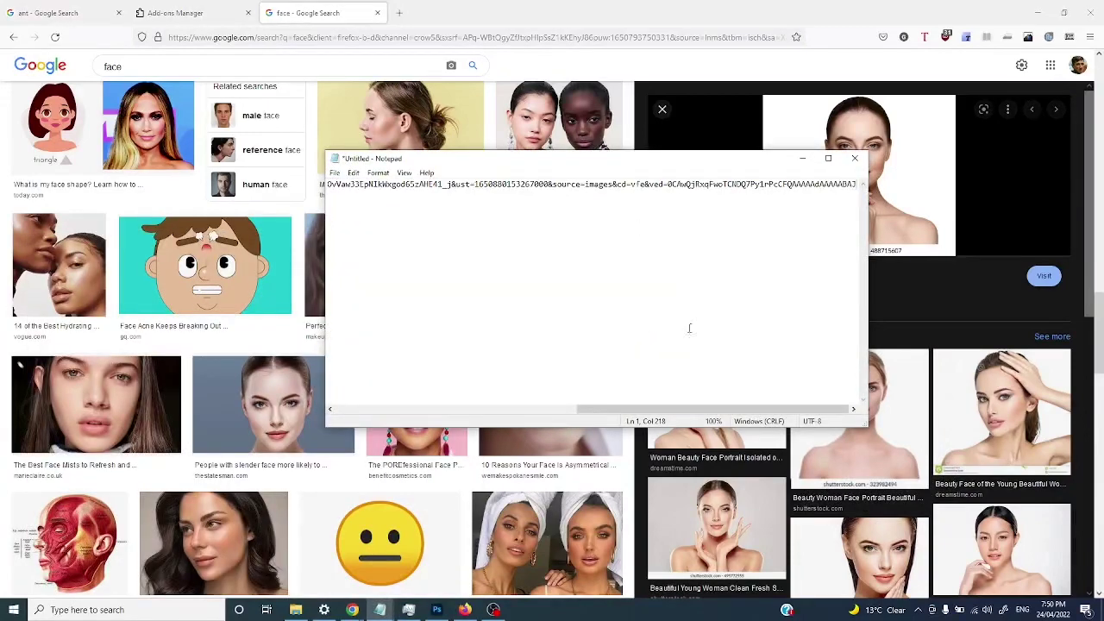
Examine the pasted link in Notepad from its beginning, select the whole address, and return to Firefox
drag(690, 409, 431, 409)
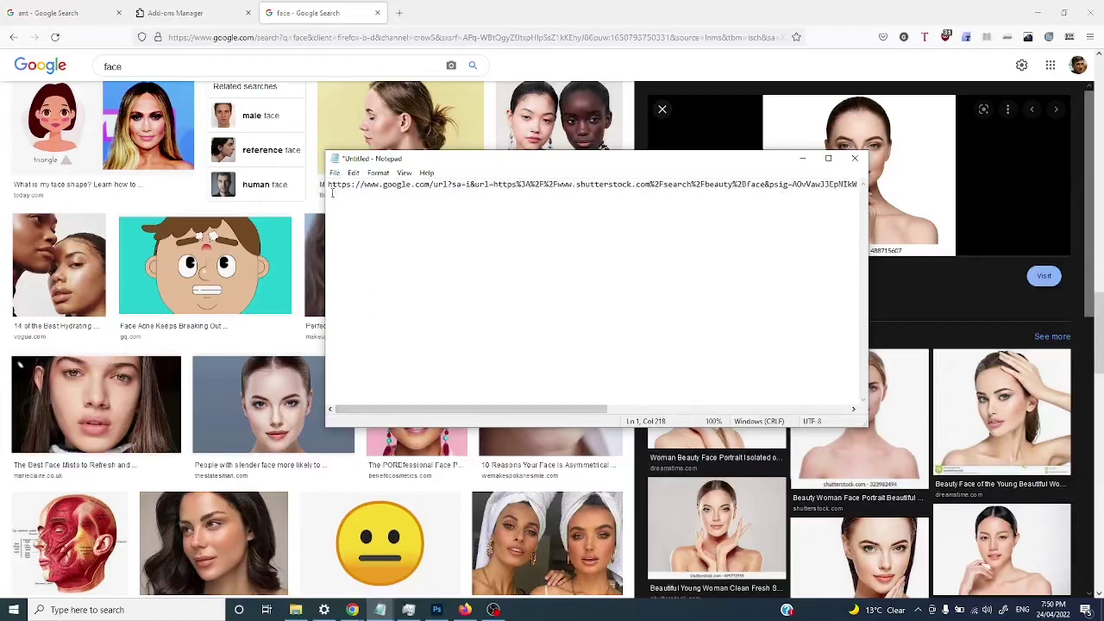
drag(332, 193, 867, 205)
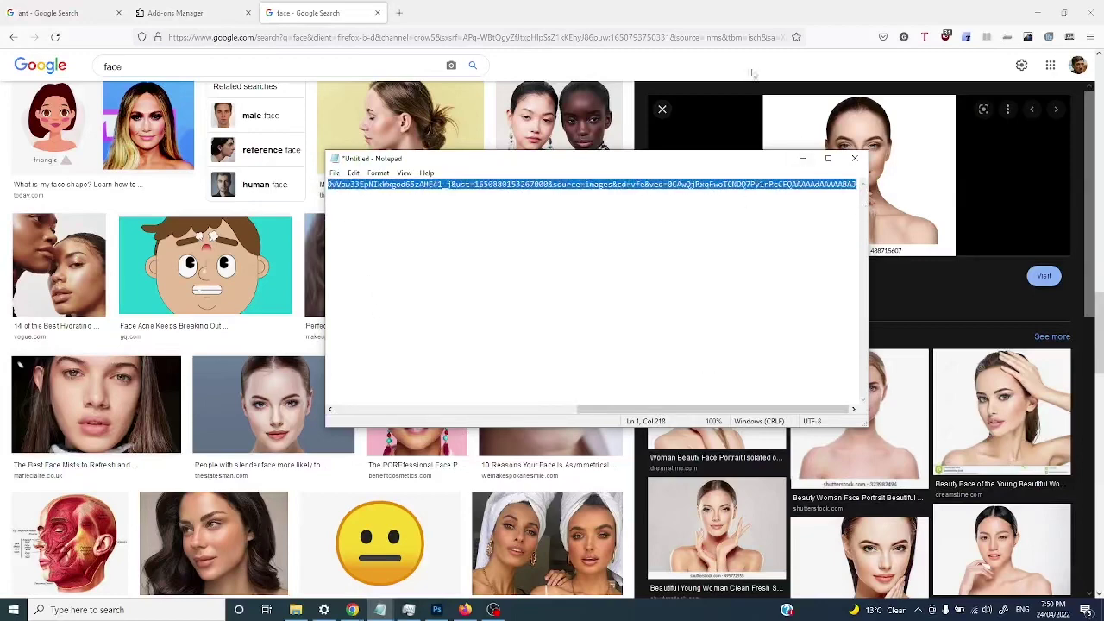
click(752, 73)
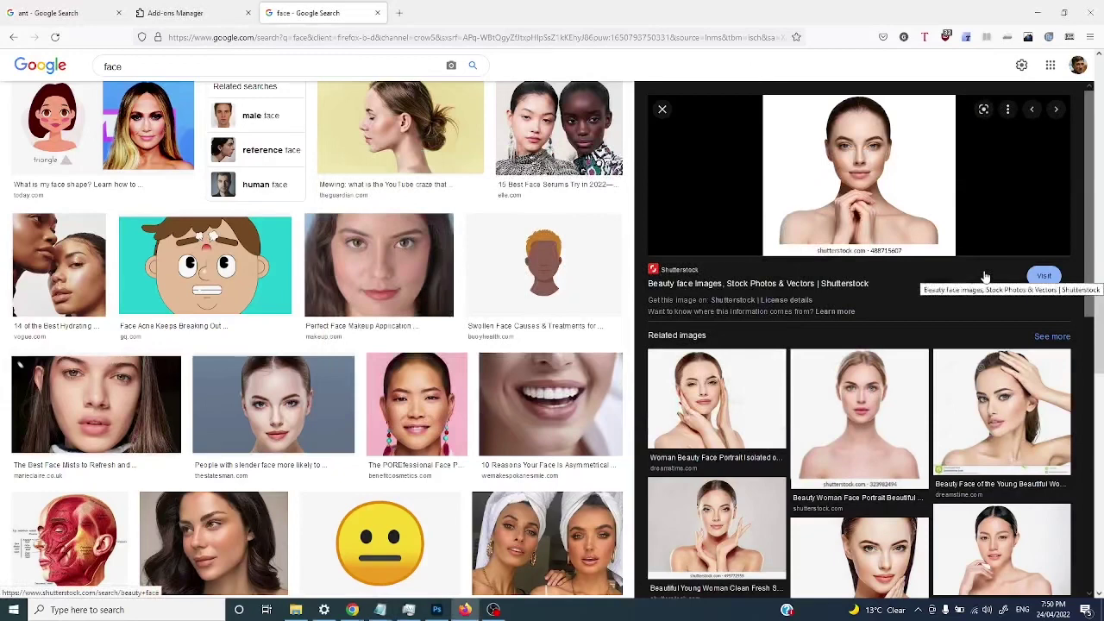